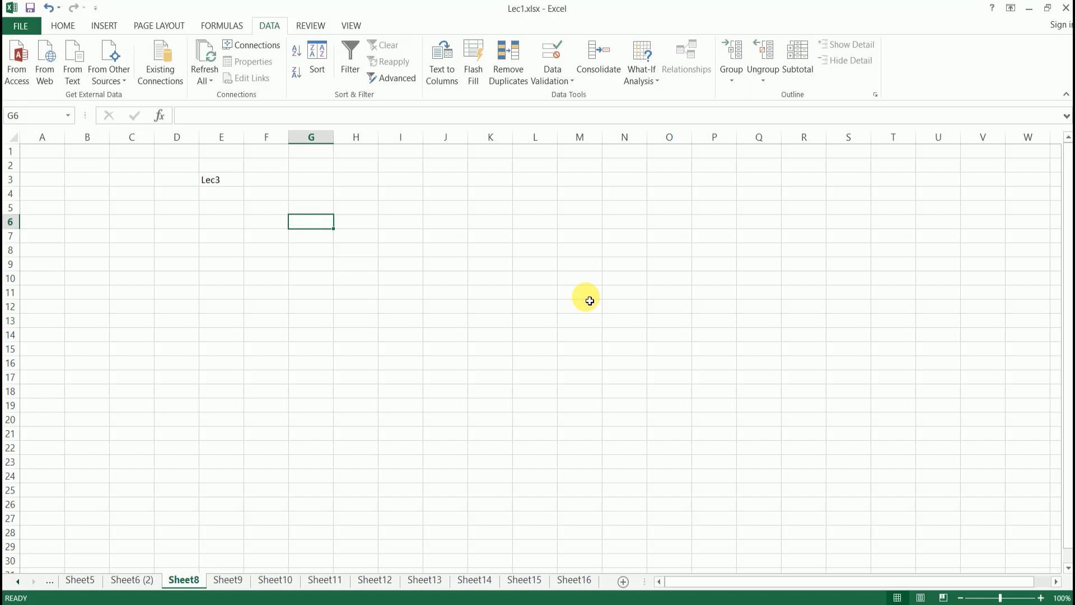
- Examine the criteria types that data validation can allow for cell I5, leaving its settings unchanged
{"action": "left_click", "coordinate": [355, 227]}
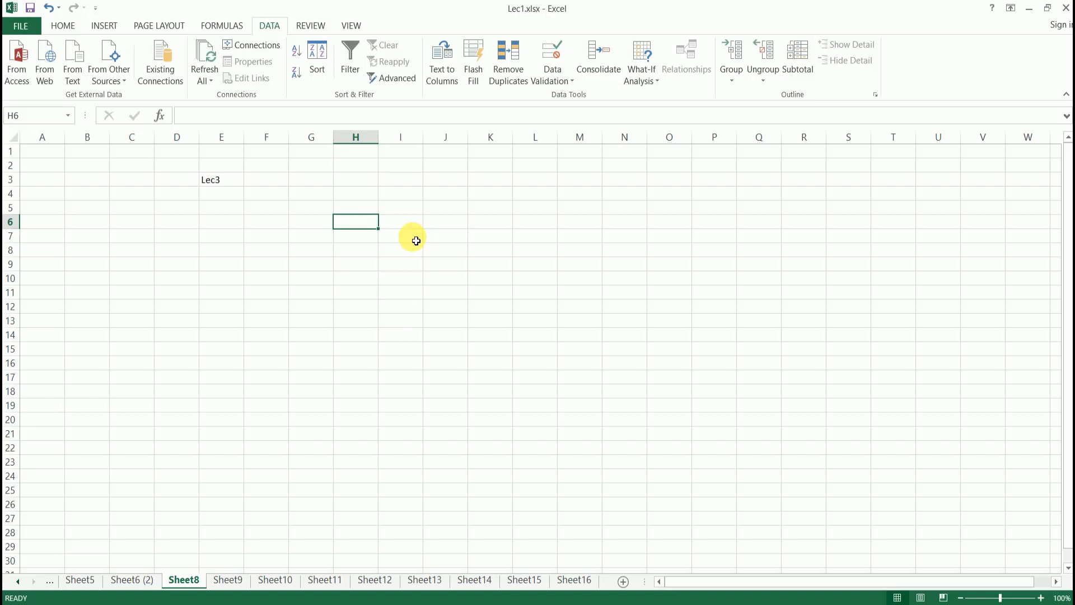
{"action": "left_click", "coordinate": [402, 208]}
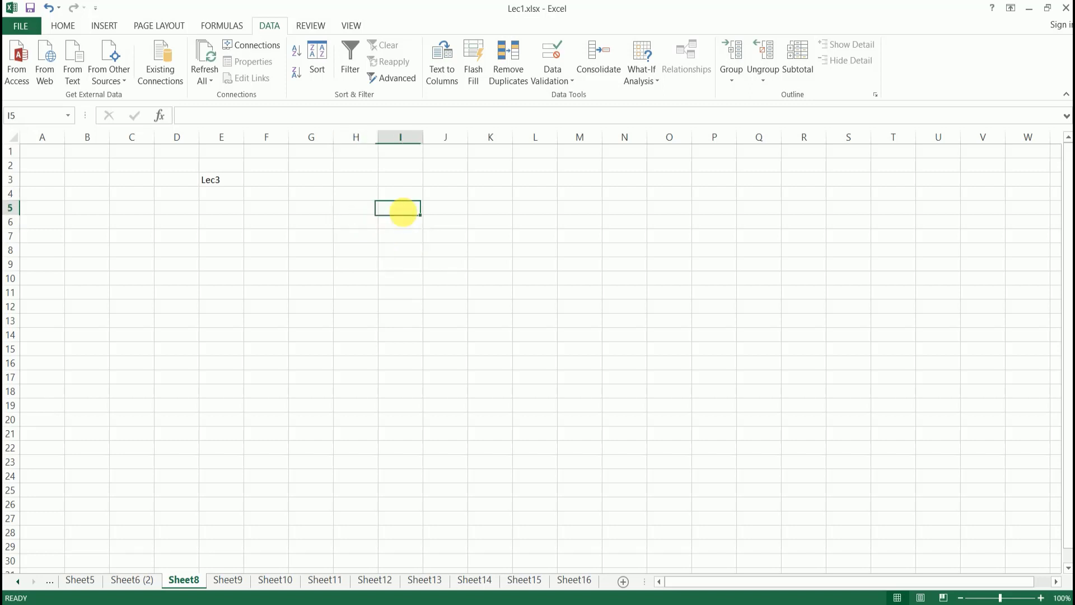
{"action": "left_click", "coordinate": [561, 81]}
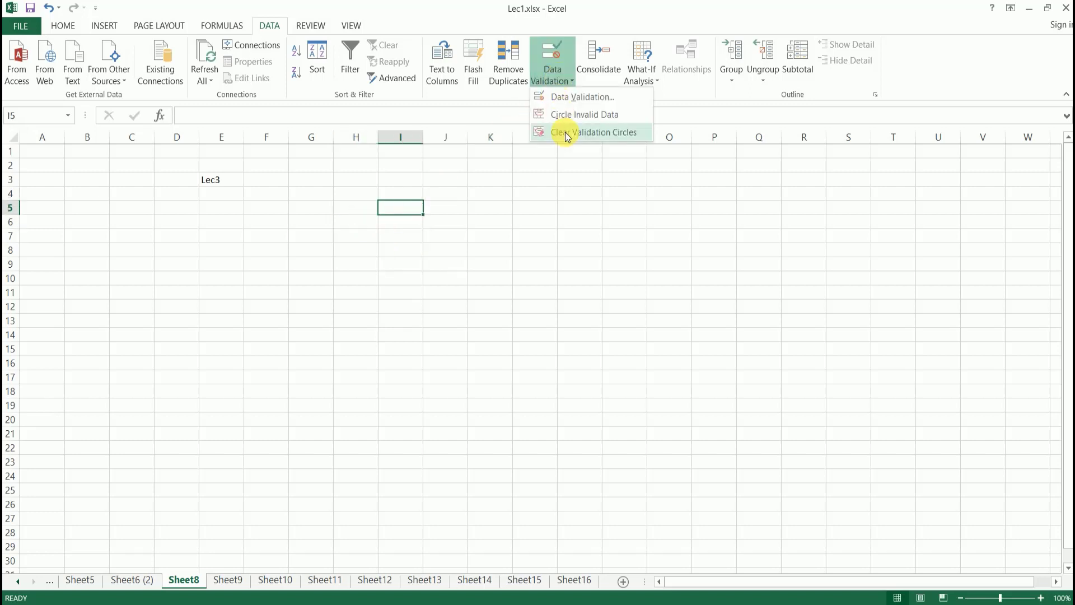
{"action": "left_click", "coordinate": [602, 98]}
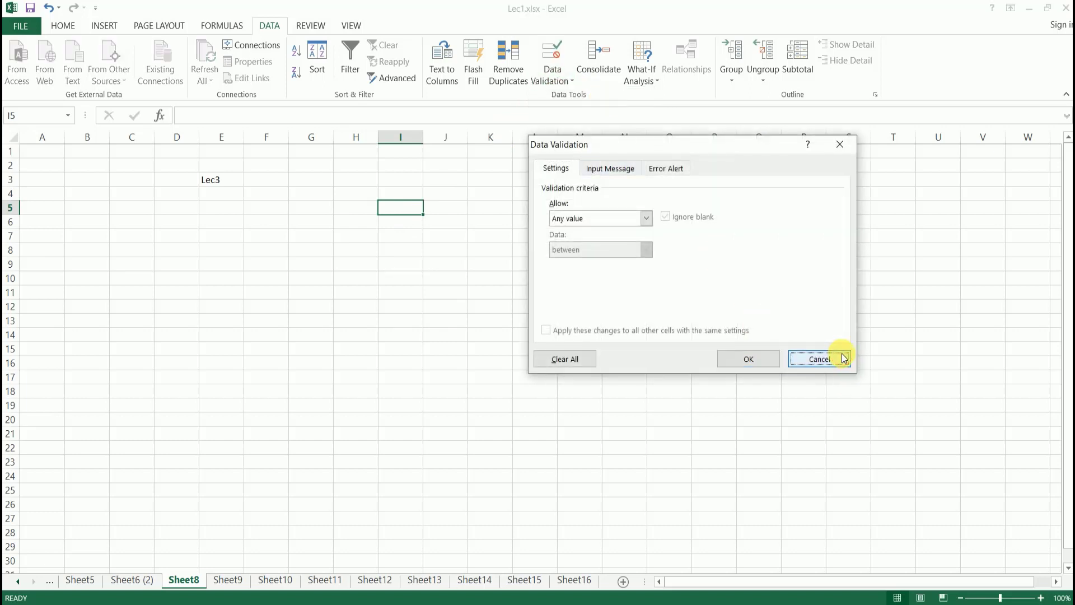
{"action": "left_click", "coordinate": [839, 358]}
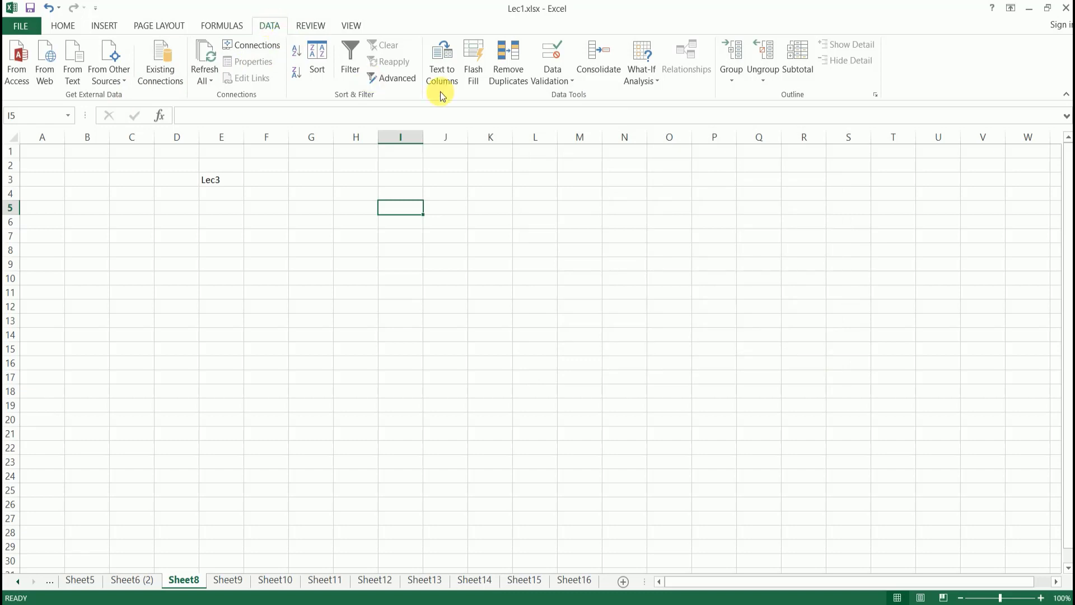
{"action": "left_click", "coordinate": [570, 83]}
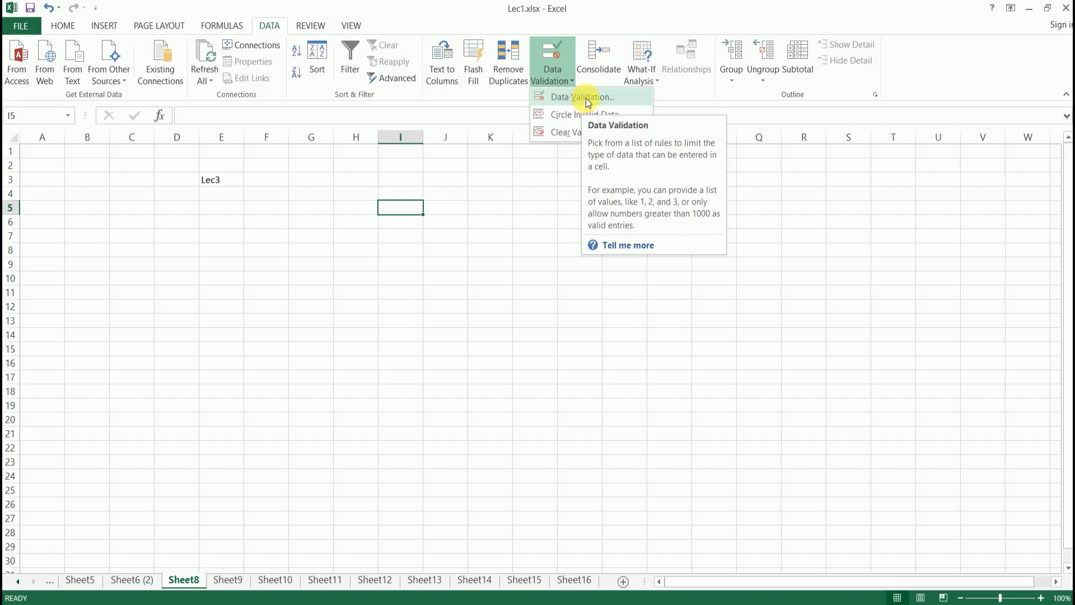
{"action": "left_click", "coordinate": [587, 98]}
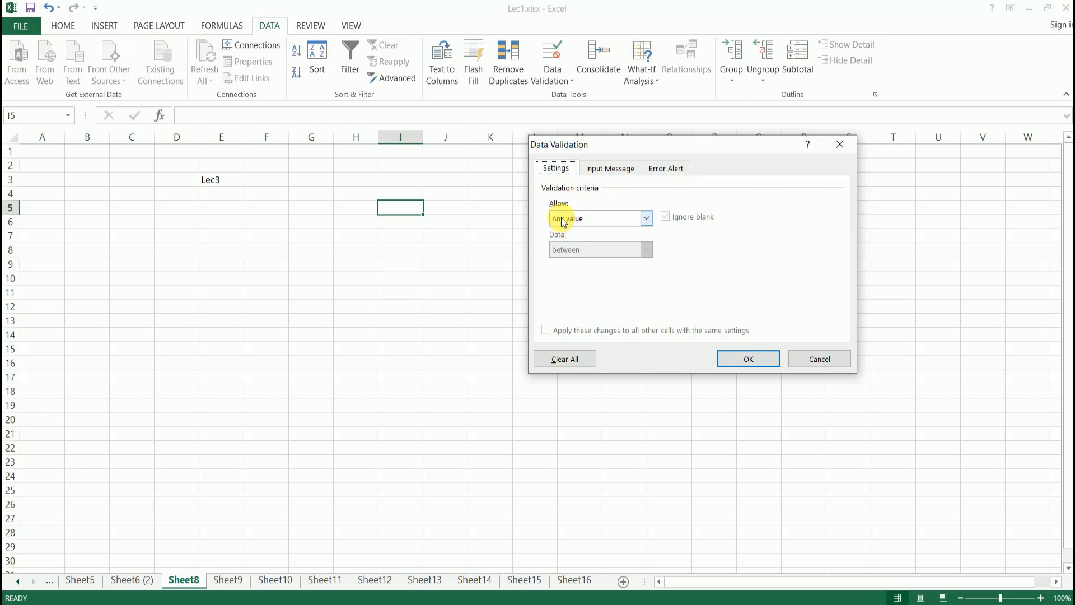
{"action": "left_click", "coordinate": [647, 223]}
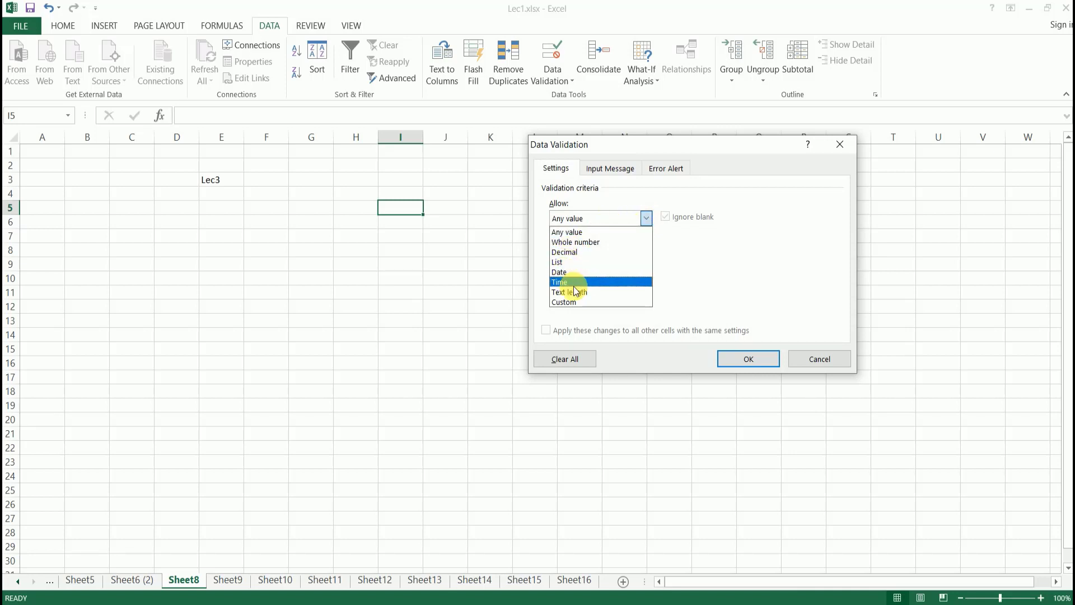
{"action": "left_click", "coordinate": [717, 259]}
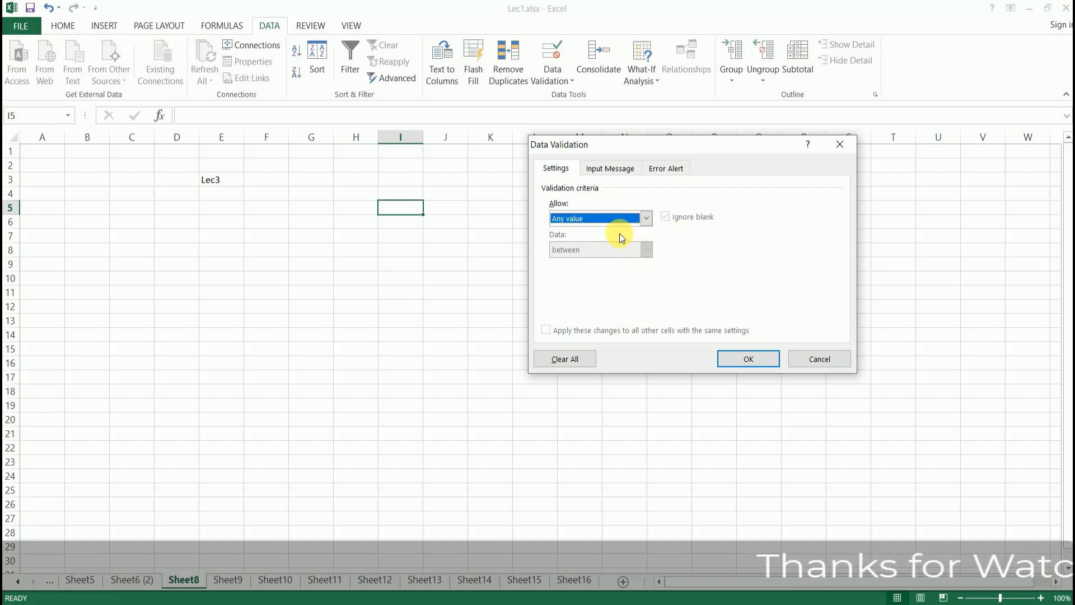
{"action": "left_click", "coordinate": [819, 359]}
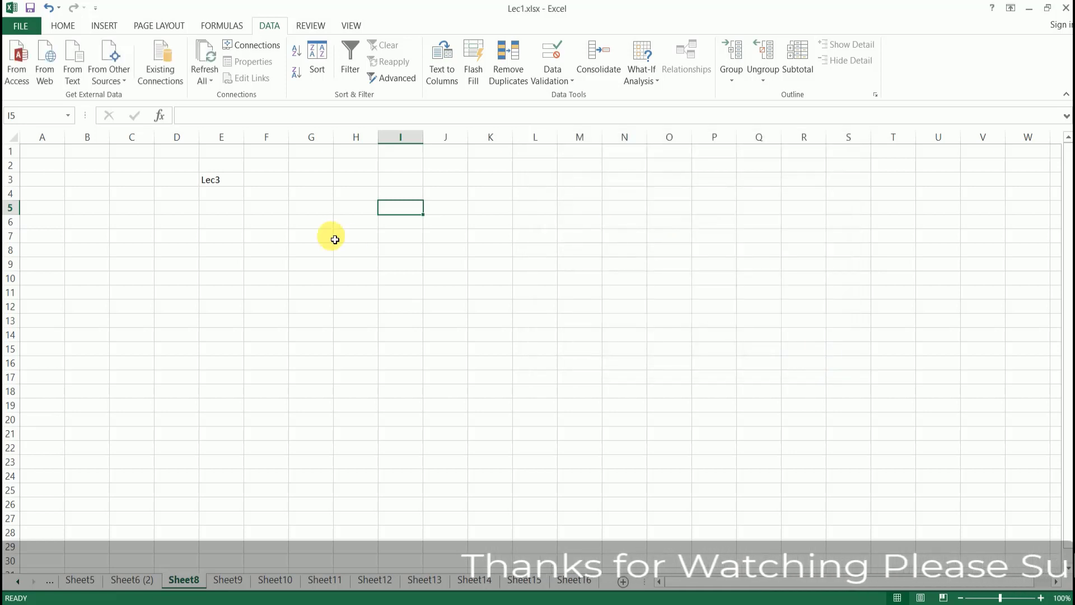
- Apply data validation to cell H5 with Any value allowed
{"action": "left_click", "coordinate": [372, 210]}
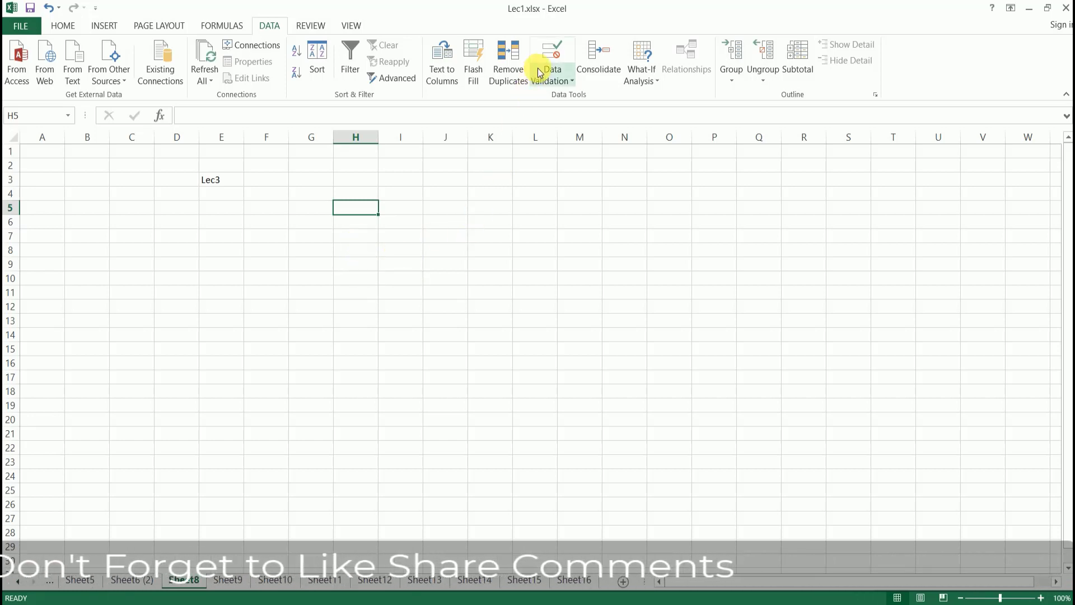
{"action": "left_click", "coordinate": [559, 83]}
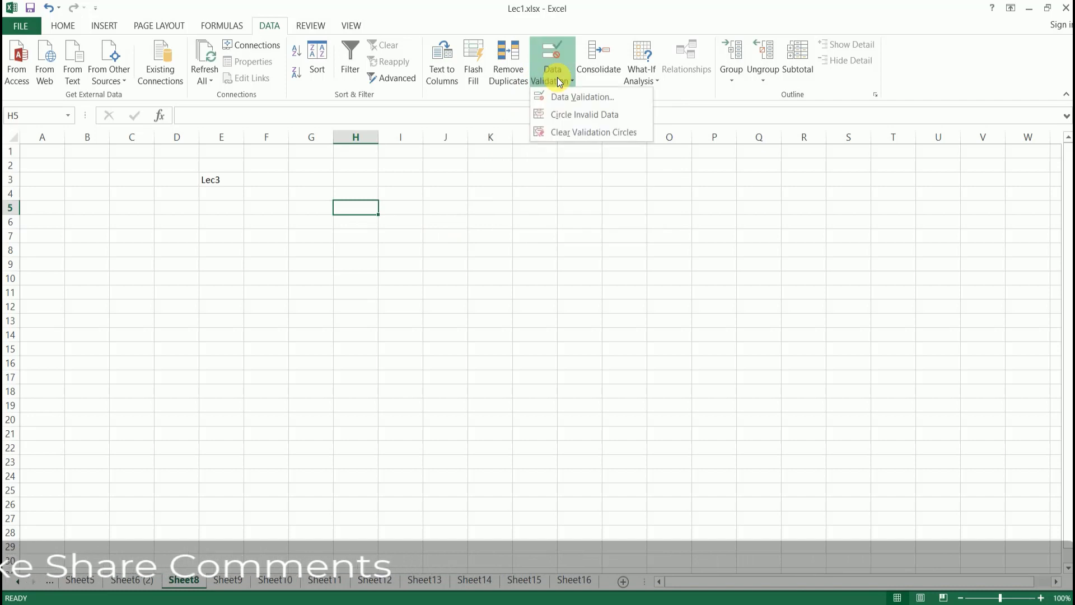
{"action": "left_click", "coordinate": [572, 98]}
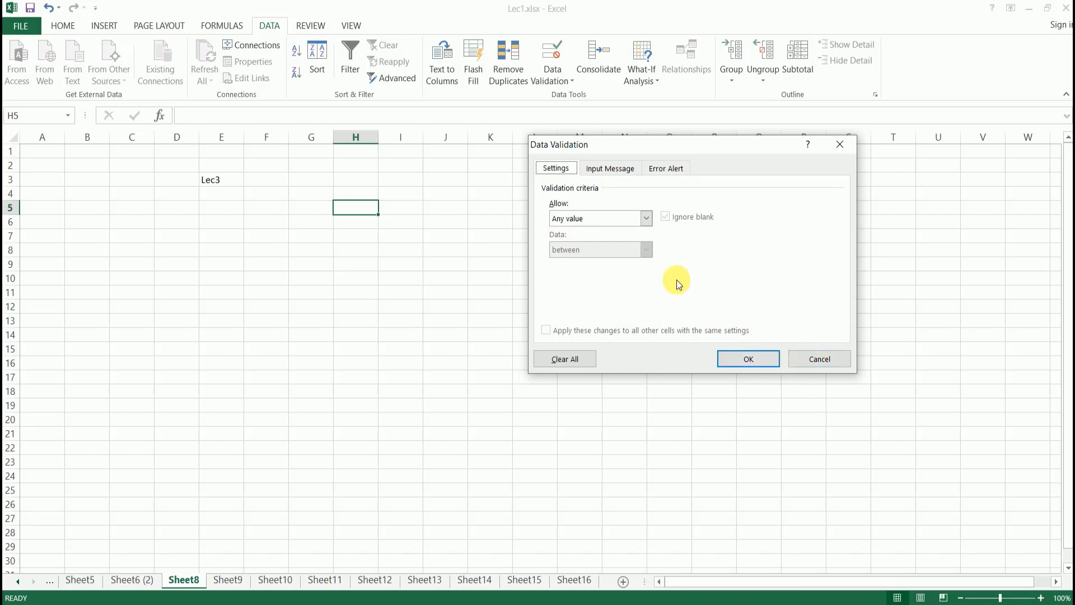
{"action": "left_click", "coordinate": [750, 360]}
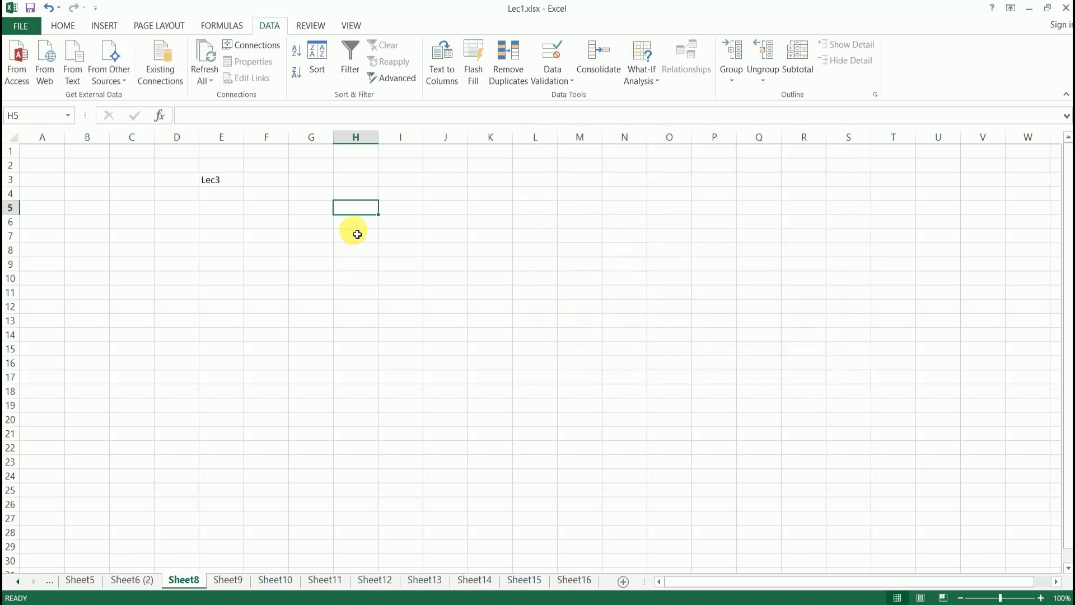
- Enter 12 in cell H5 as a test entry and clear the cell again
{"action": "type", "text": "12"}
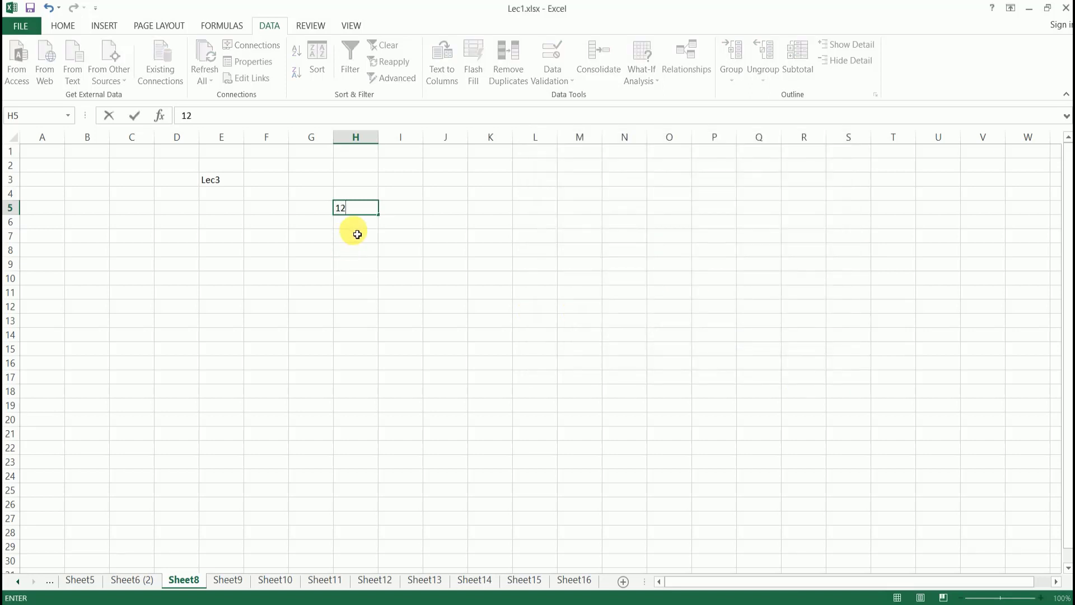
{"action": "key", "text": "Return"}
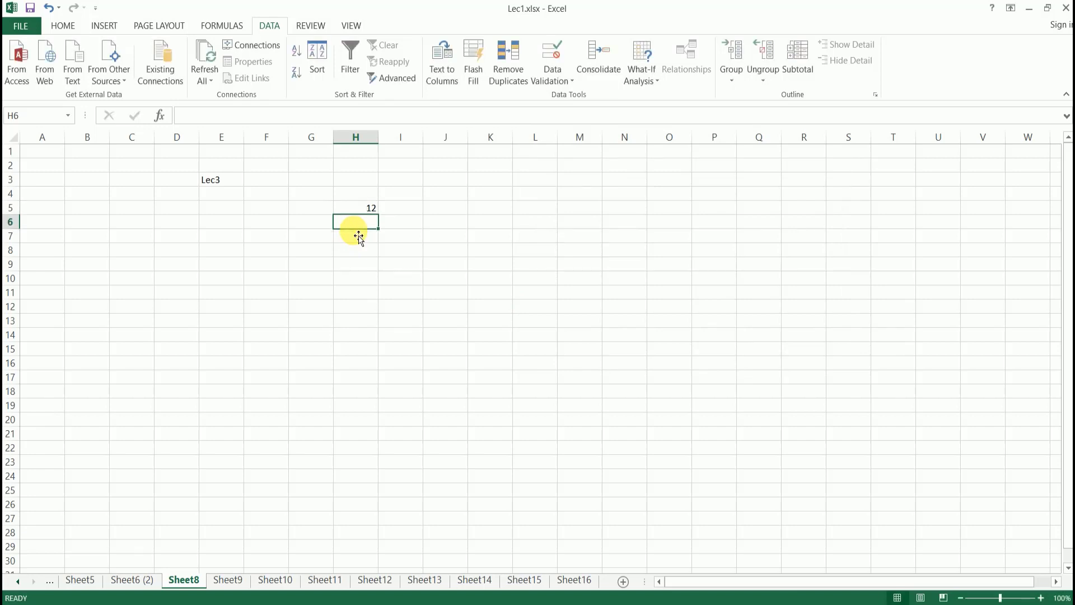
{"action": "key", "text": "Up"}
{"action": "key", "text": "BackSpace"}
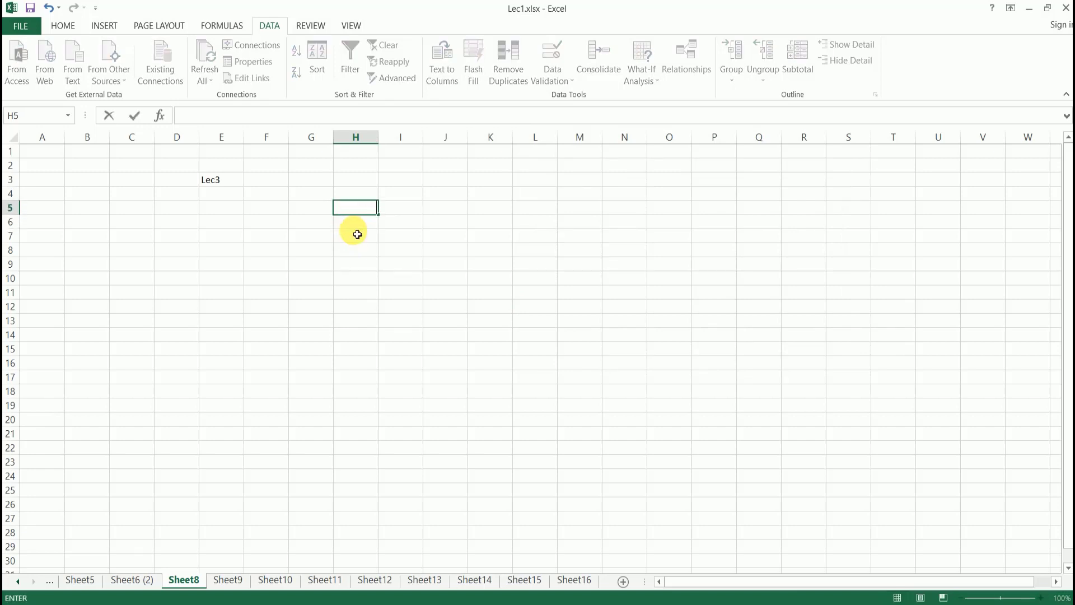
{"action": "key", "text": "Return"}
{"action": "key", "text": "Up"}
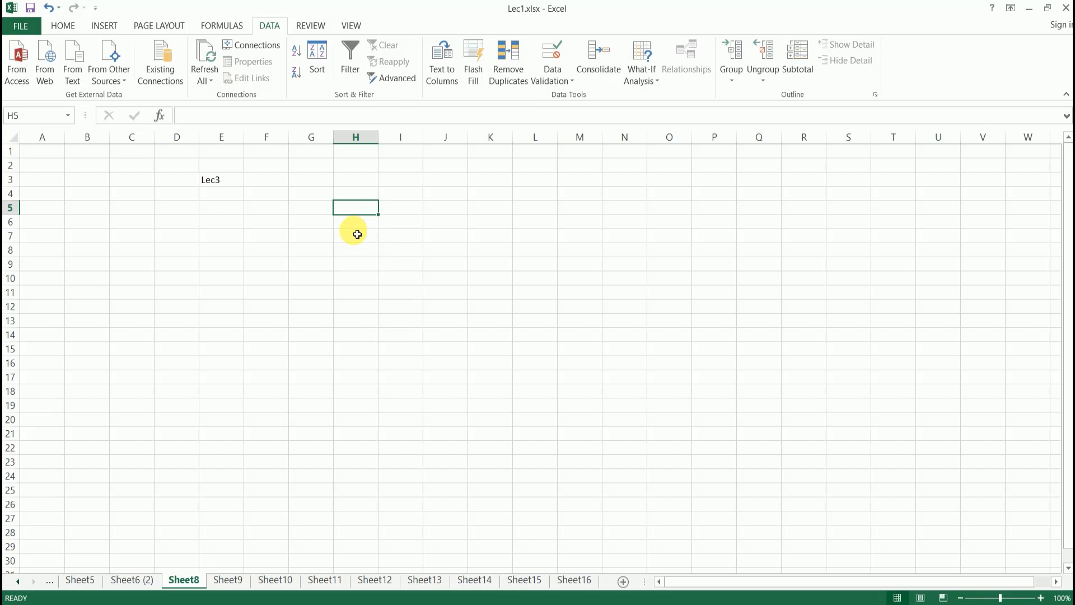
- Open the data validation settings for cell H5 and set the allowed type to Whole number
{"action": "left_click", "coordinate": [571, 83]}
{"action": "left_click", "coordinate": [582, 97]}
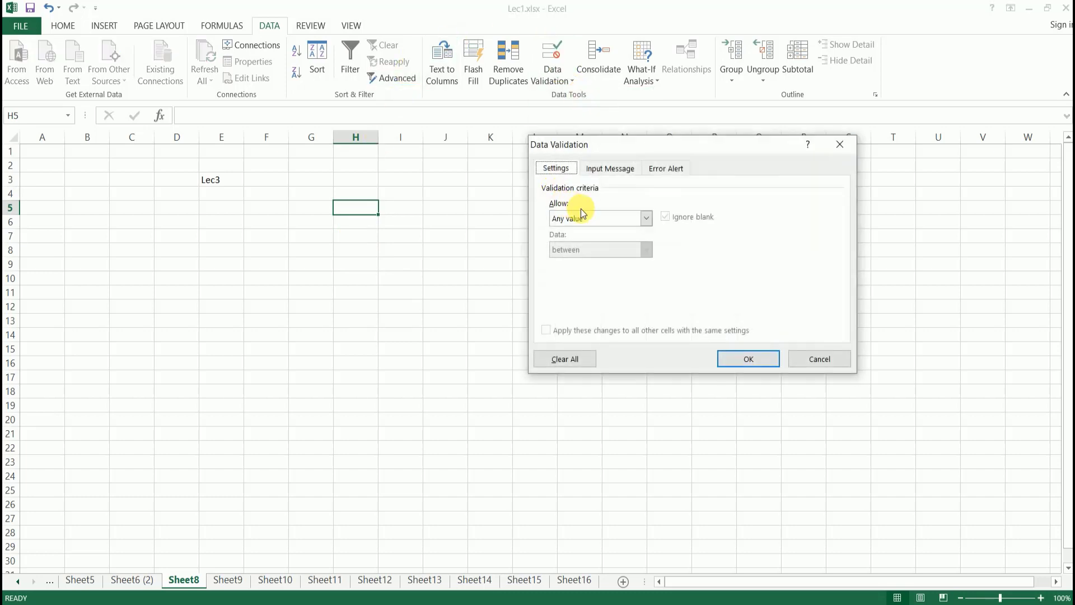
{"action": "left_click", "coordinate": [647, 219]}
{"action": "left_click", "coordinate": [656, 224]}
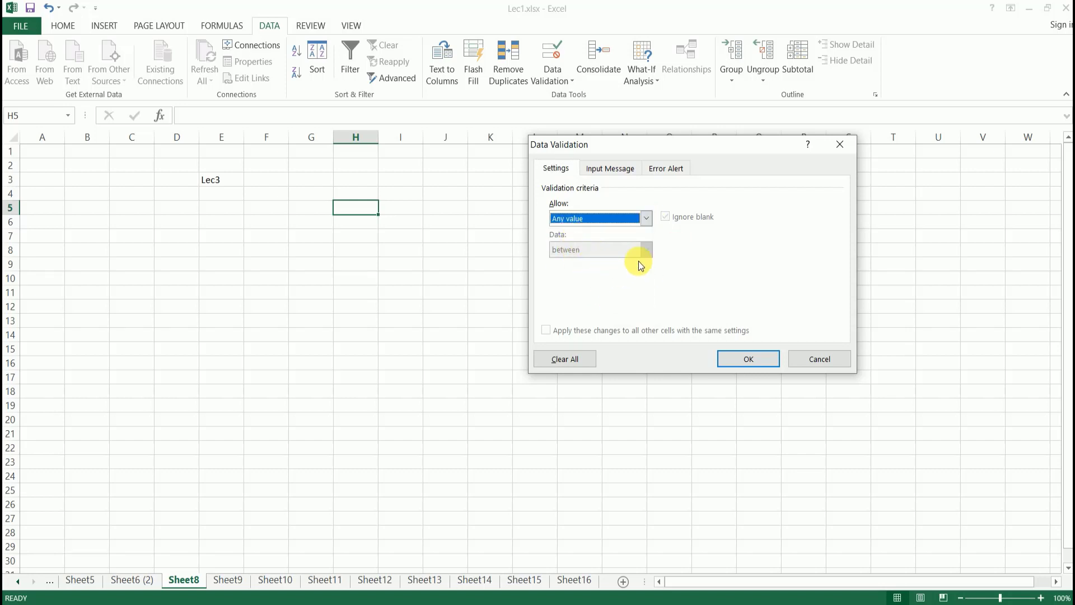
{"action": "left_click", "coordinate": [649, 222]}
{"action": "left_click", "coordinate": [612, 239]}
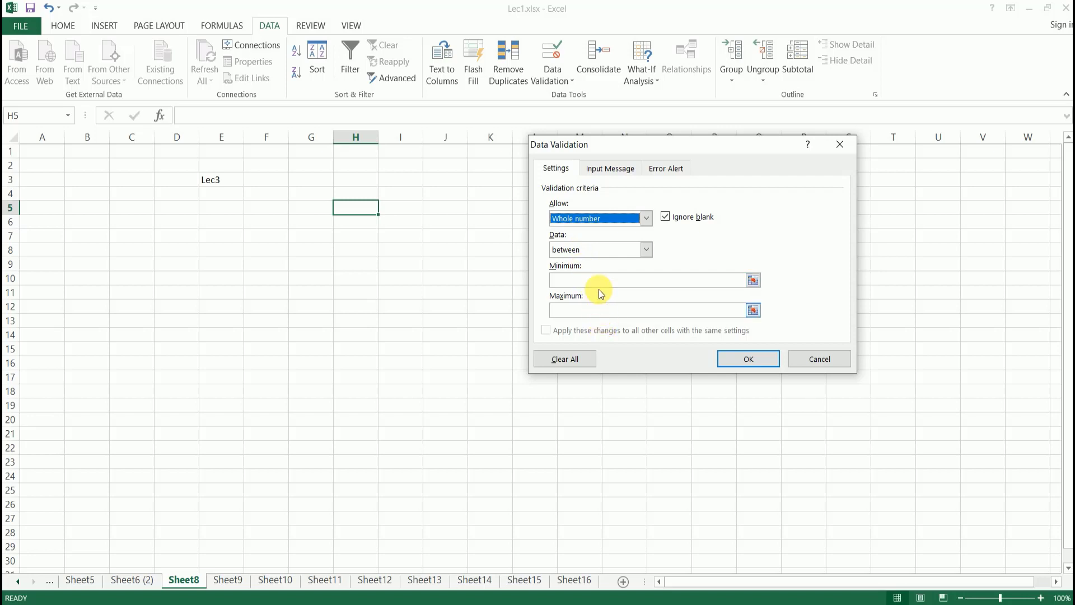
- Restrict the whole number to between a minimum of 1 and a maximum of 5, and apply the rule
{"action": "left_click", "coordinate": [647, 250]}
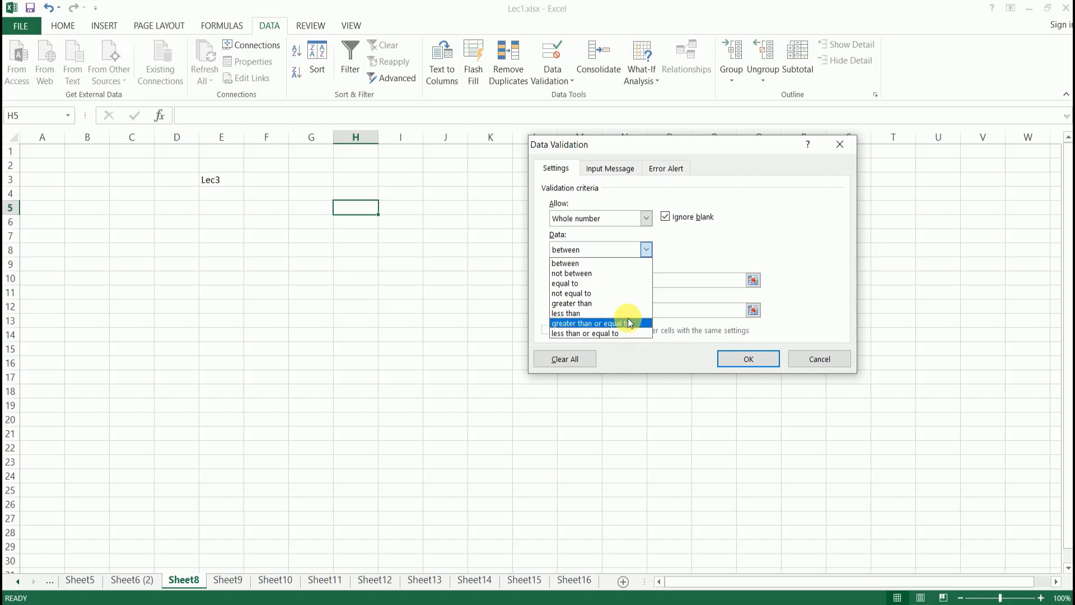
{"action": "left_click", "coordinate": [690, 253]}
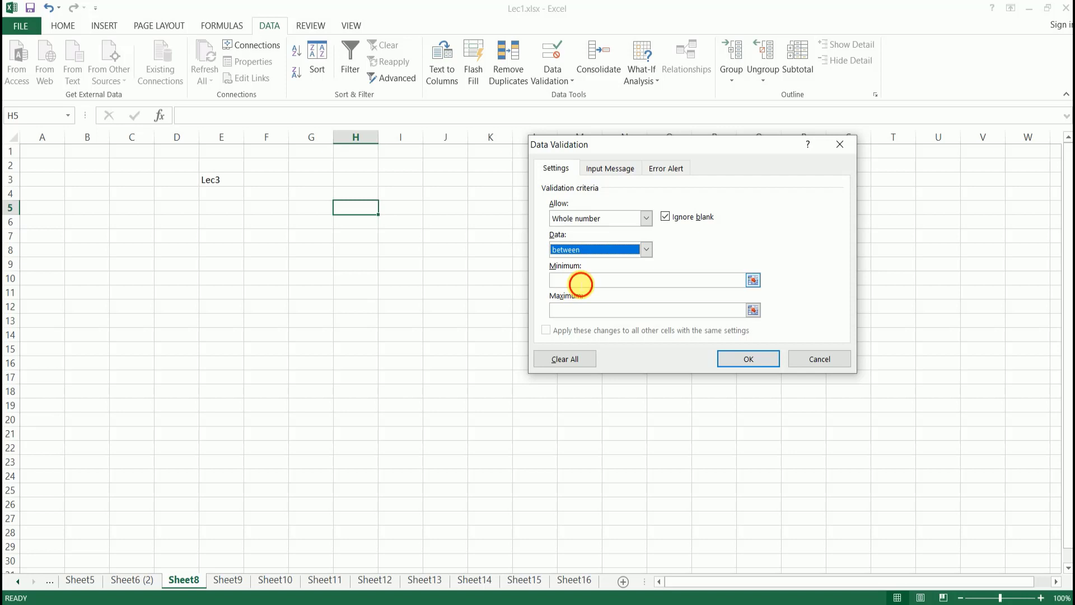
{"action": "left_click", "coordinate": [577, 280]}
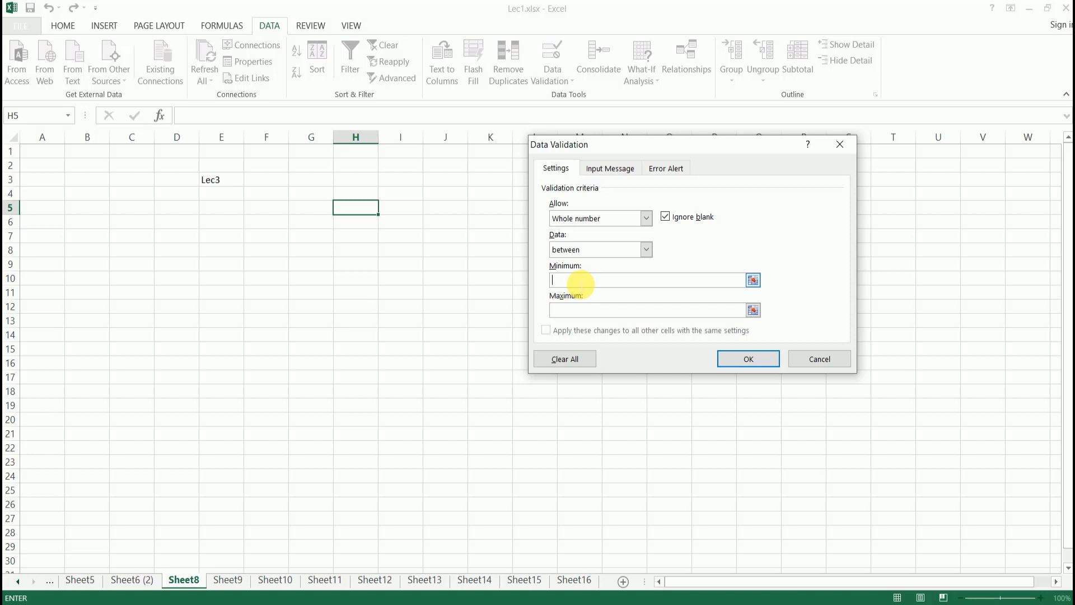
{"action": "type", "text": "1"}
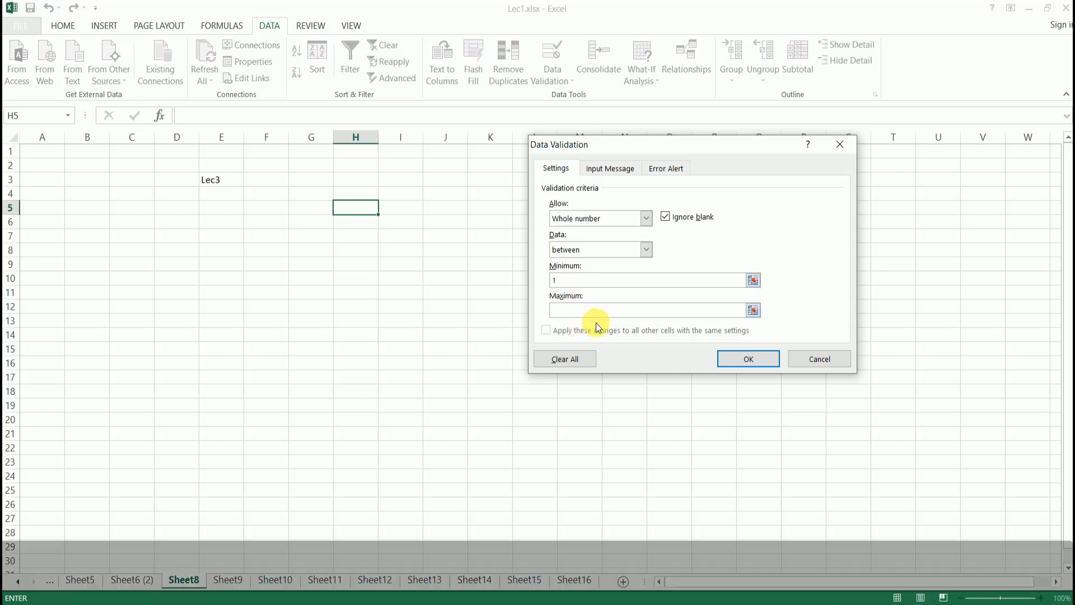
{"action": "type", "text": "5"}
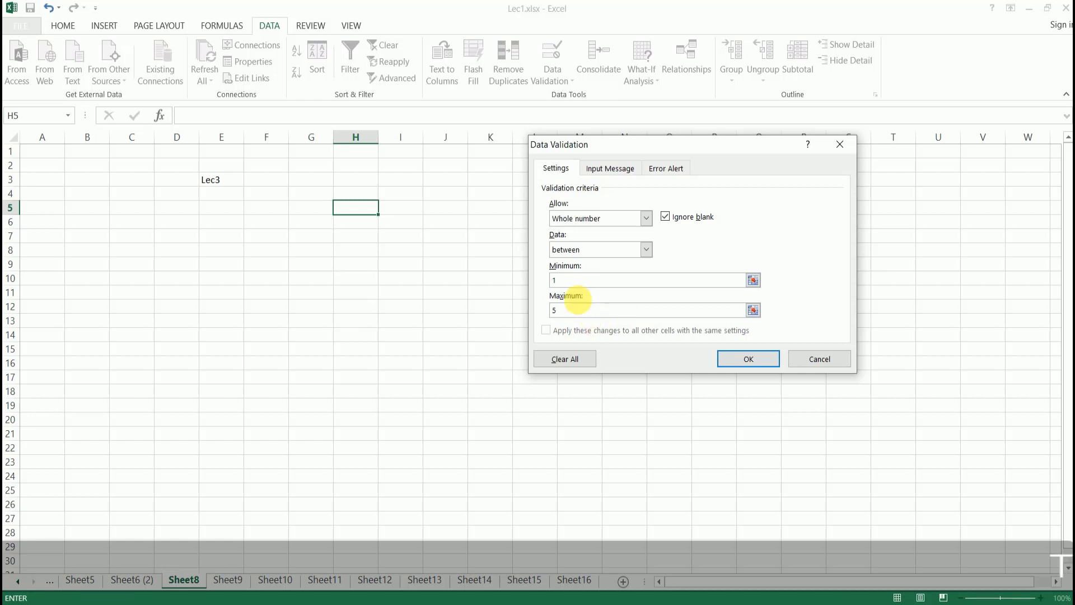
{"action": "left_click", "coordinate": [748, 360]}
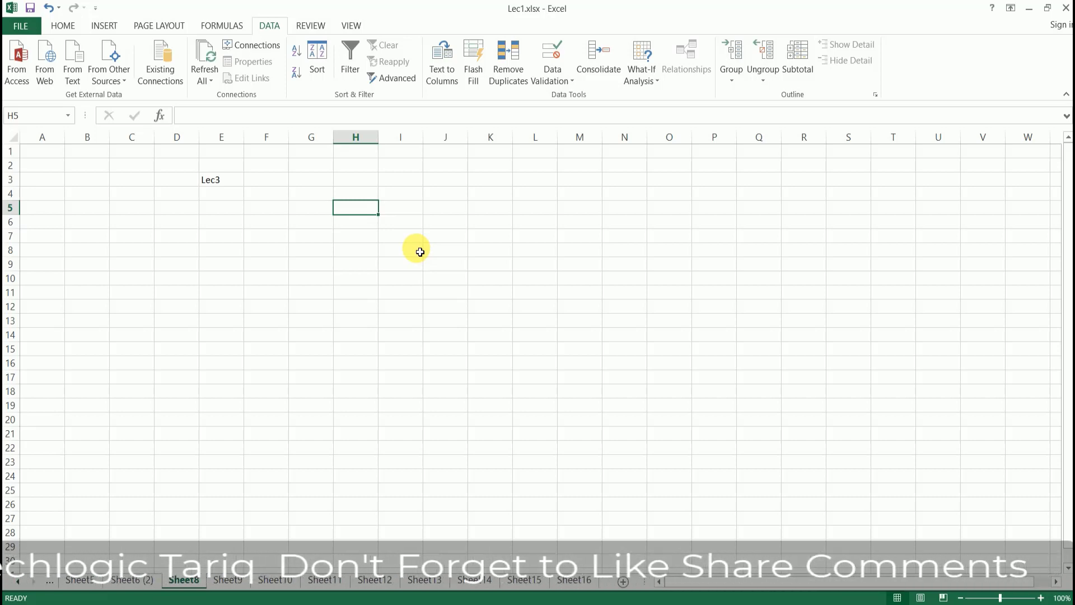
- Test the rule by trying to enter the text "pakistan" and "p" in cell H5
{"action": "type", "text": "p"}
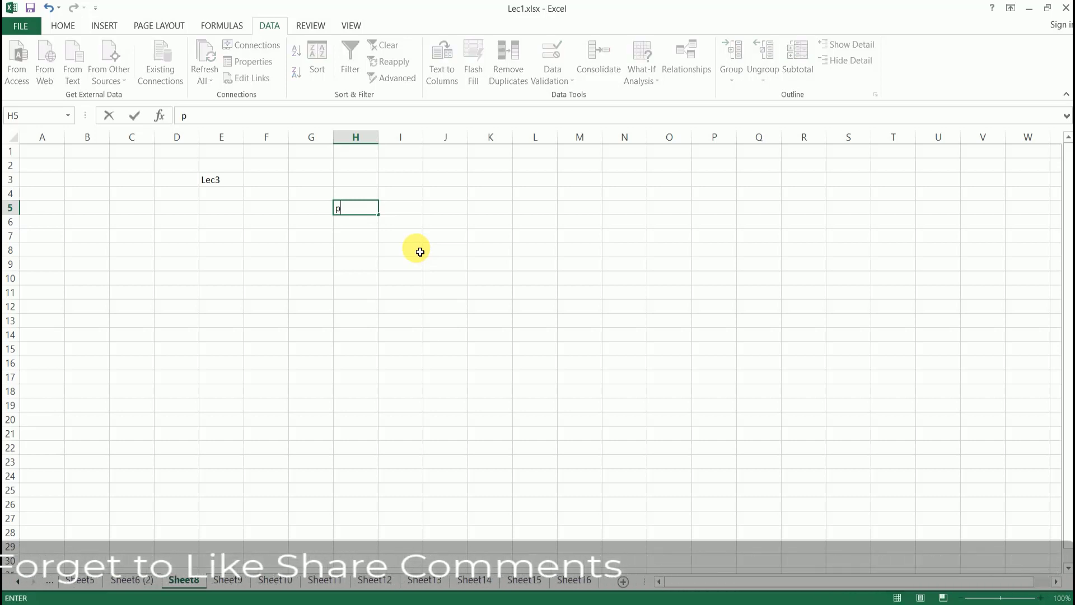
{"action": "type", "text": "akistan"}
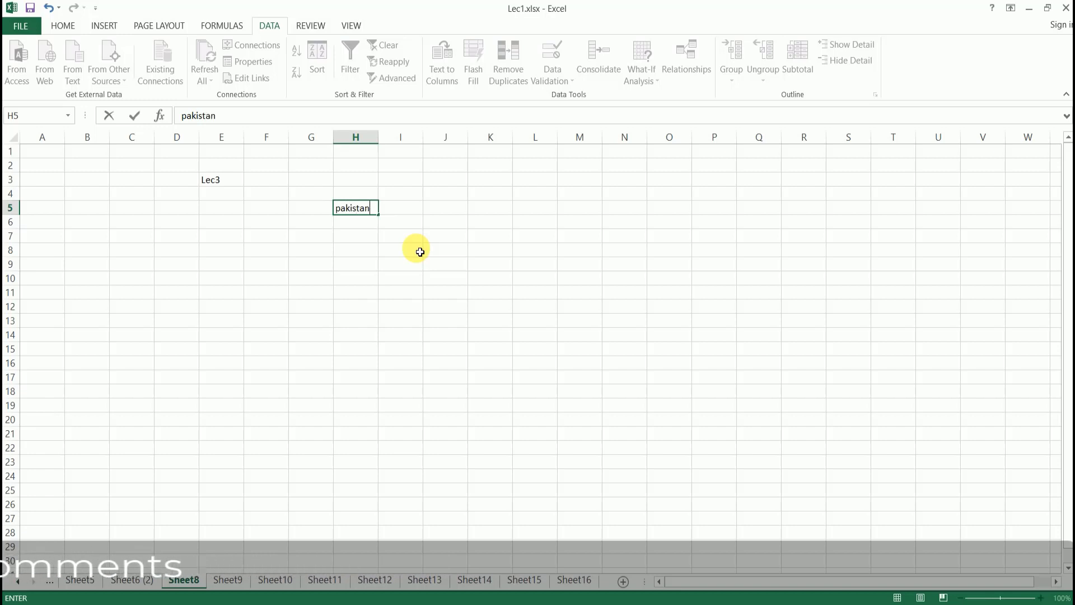
{"action": "key", "text": "Return"}
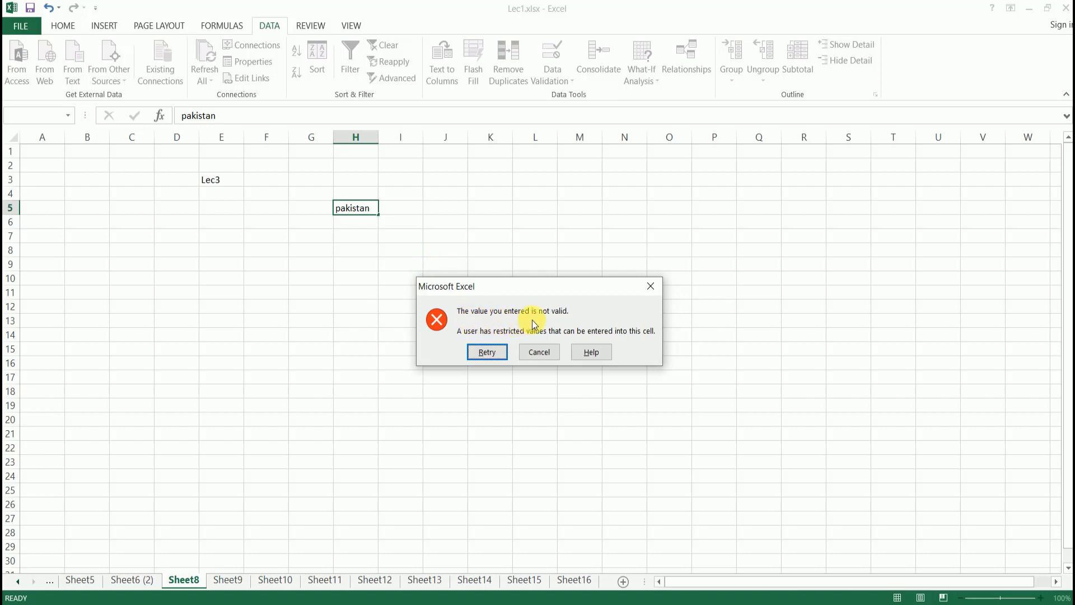
{"action": "left_click", "coordinate": [495, 353]}
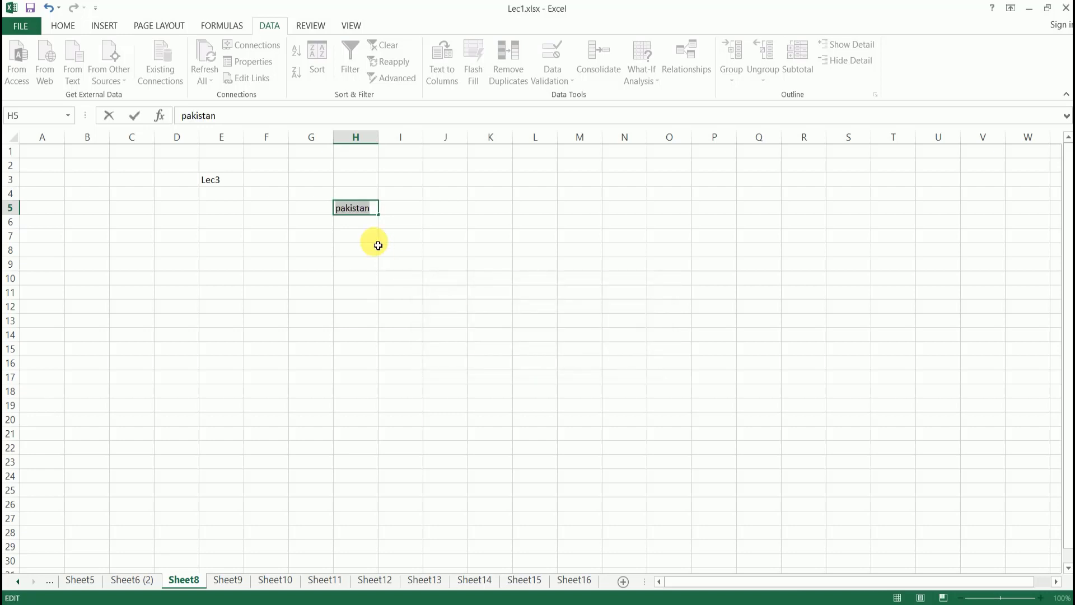
{"action": "type", "text": "p"}
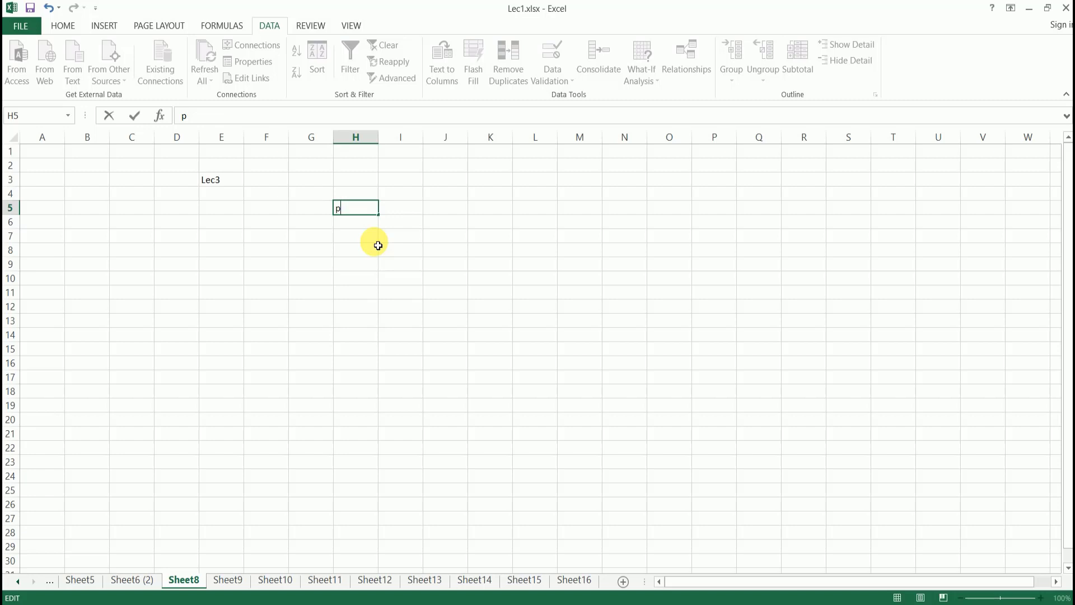
{"action": "key", "text": "Return"}
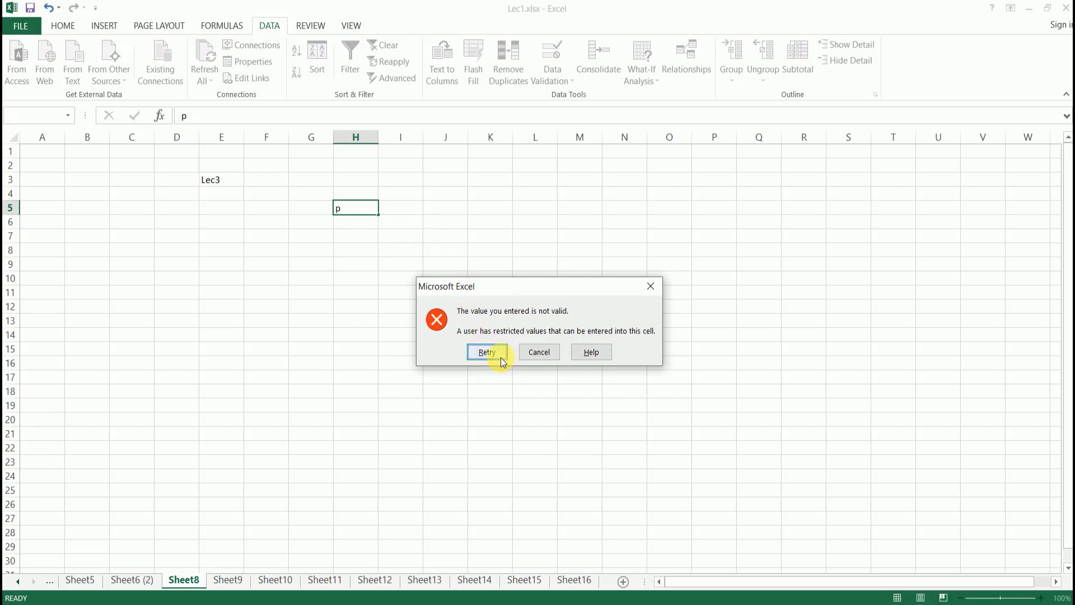
- Retry the entry in cell H5, replacing the text with the whole number 1
{"action": "left_click", "coordinate": [486, 352]}
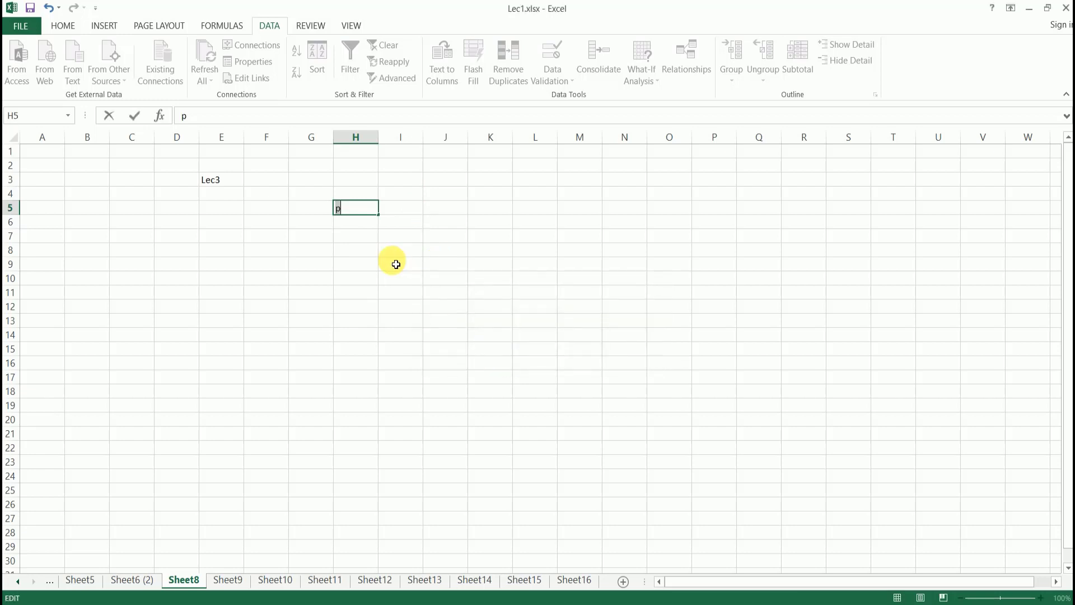
{"action": "type", "text": "1"}
{"action": "key", "text": "Return"}
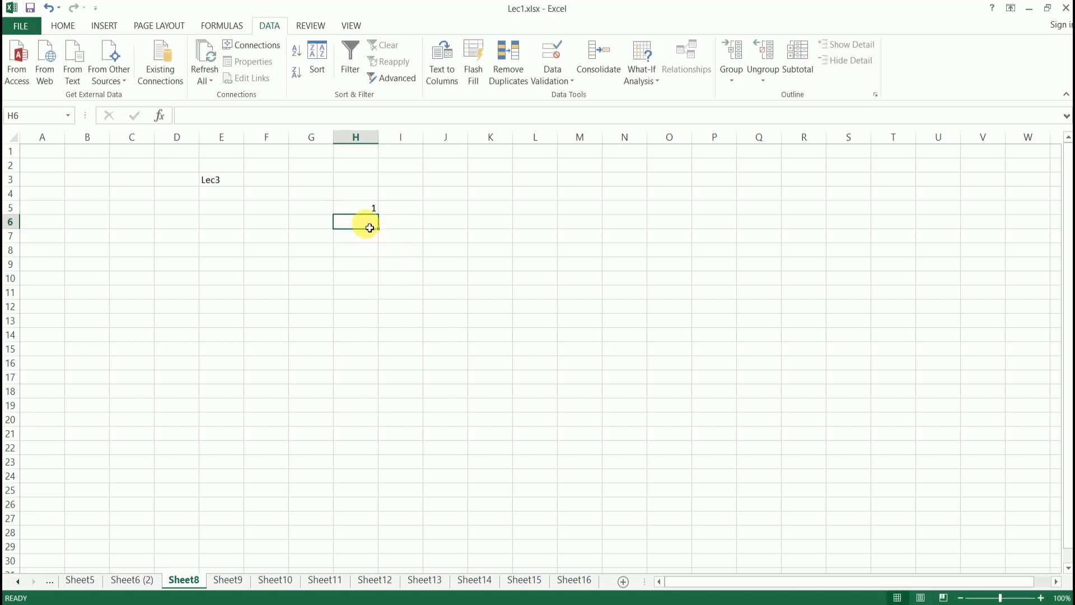
- Try to enter the out-of-range number 123456 in cell H5 and discard the entry
{"action": "left_click", "coordinate": [365, 211]}
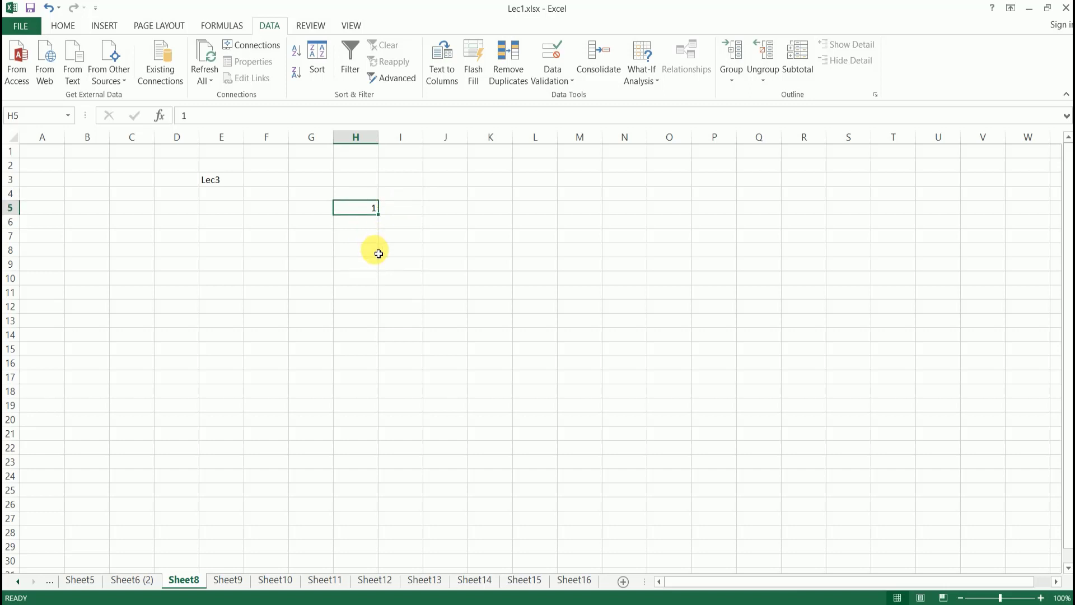
{"action": "type", "text": "12"}
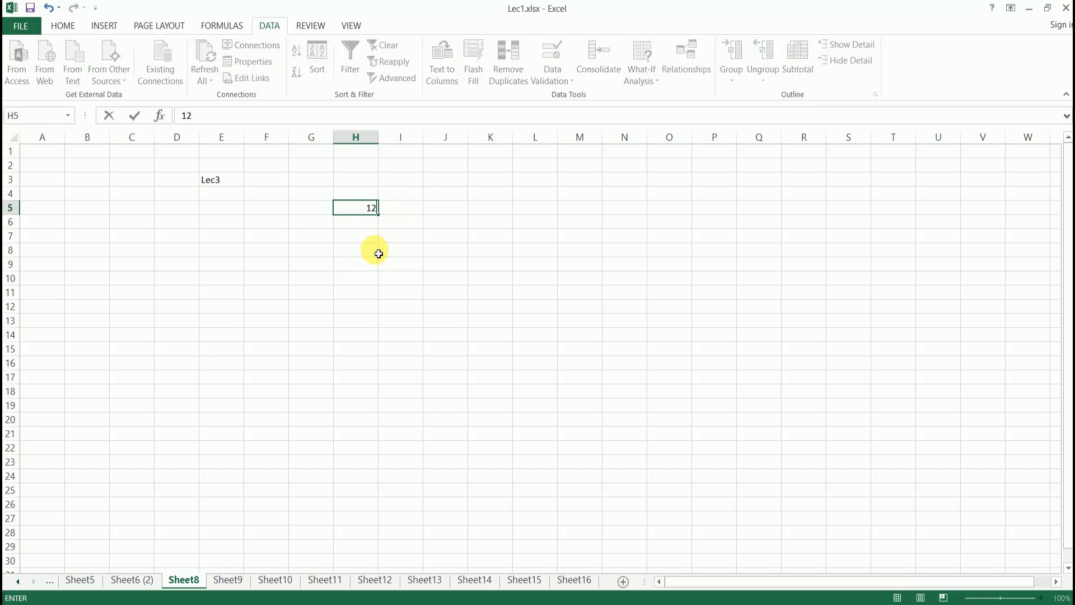
{"action": "type", "text": "34567"}
{"action": "key", "text": "BackSpace"}
{"action": "key", "text": "Return"}
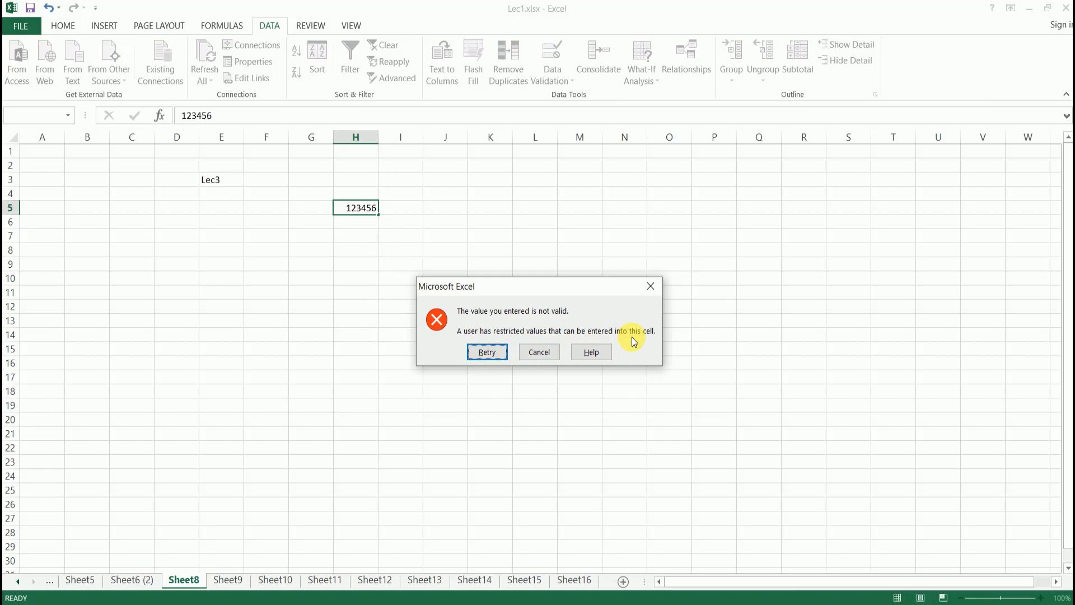
{"action": "left_click", "coordinate": [545, 355]}
- Clear all data validation criteria from cell H5 and apply the change
{"action": "left_click", "coordinate": [565, 83]}
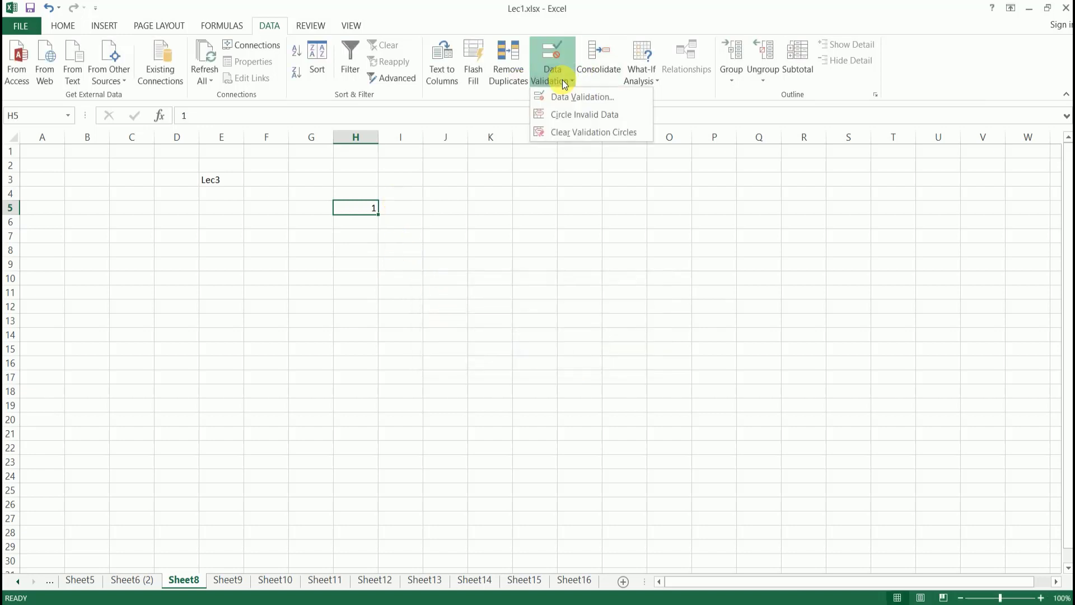
{"action": "left_click", "coordinate": [560, 99]}
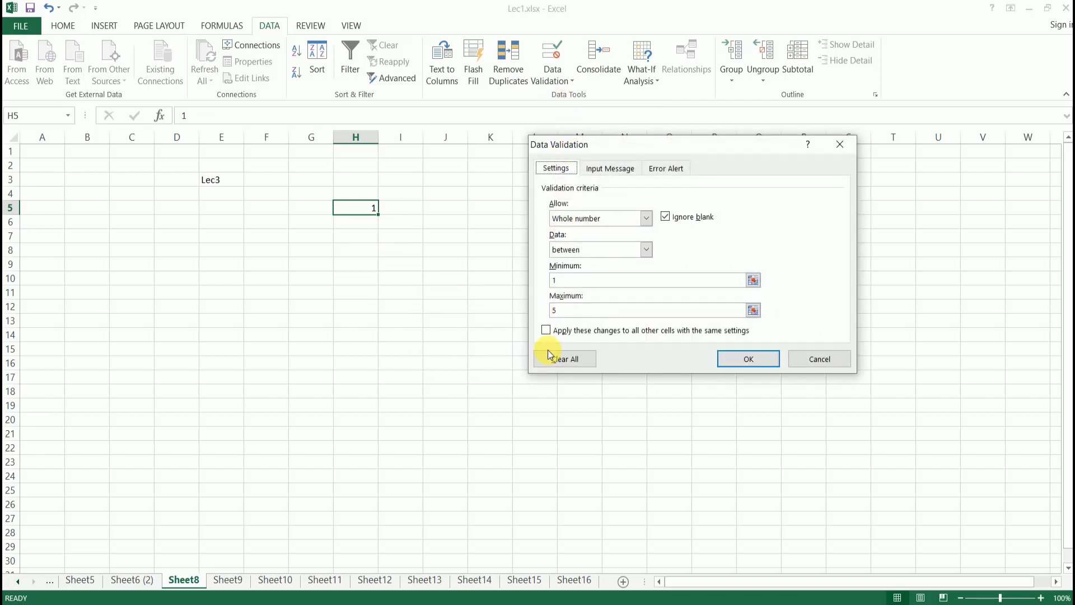
{"action": "left_click", "coordinate": [576, 363]}
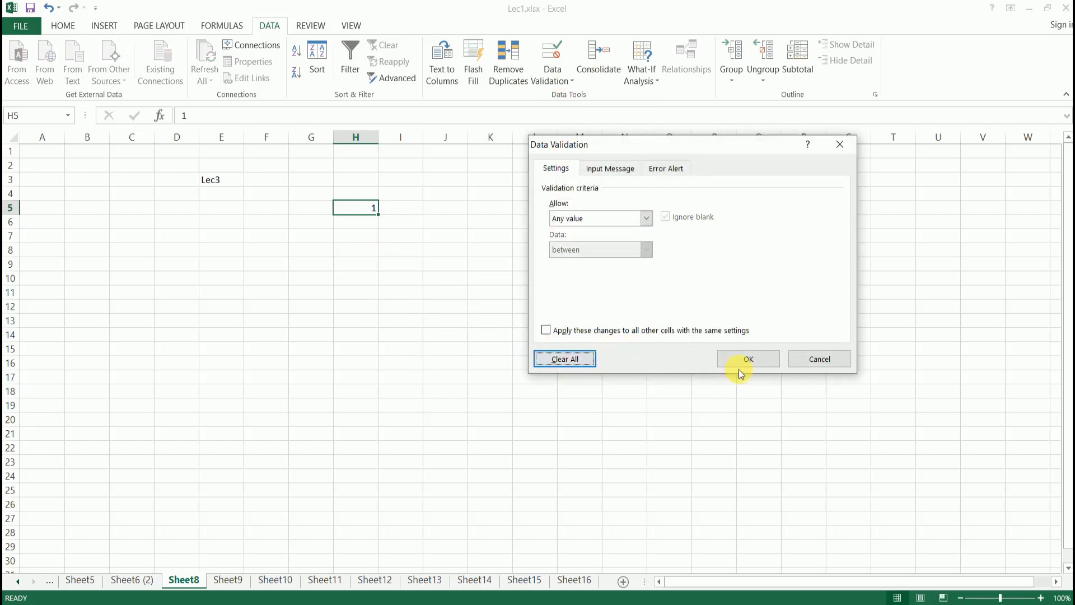
{"action": "left_click", "coordinate": [750, 359]}
- Enter the text "pol" in cell H5 to check that it accepts any value
{"action": "left_click", "coordinate": [367, 223]}
{"action": "left_click", "coordinate": [365, 208]}
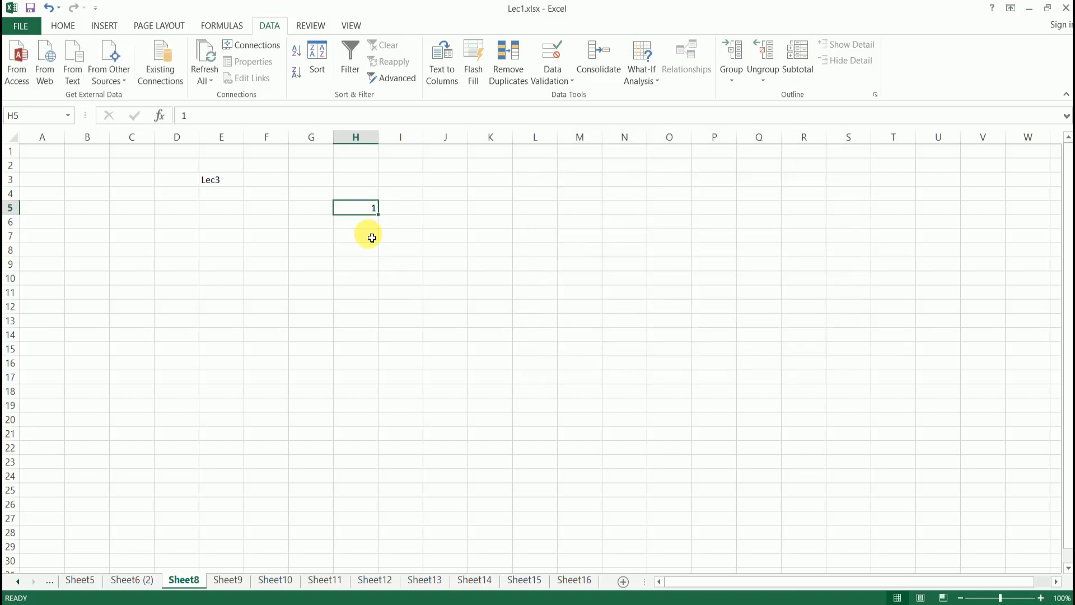
{"action": "type", "text": "pol"}
{"action": "key", "text": "Return"}
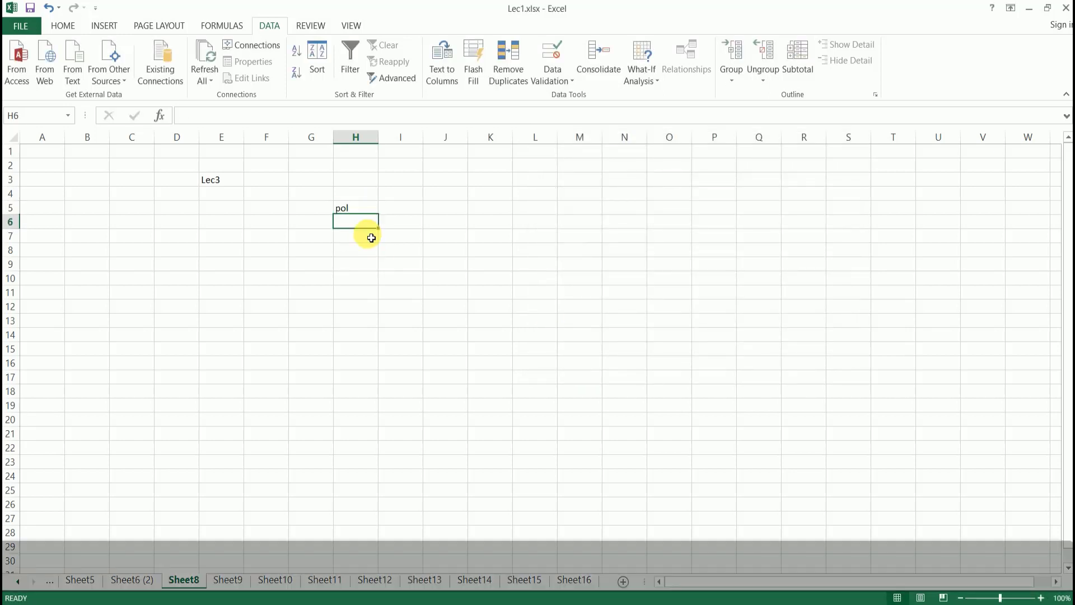
- Delete the content of cell H5
{"action": "key", "text": "Up"}
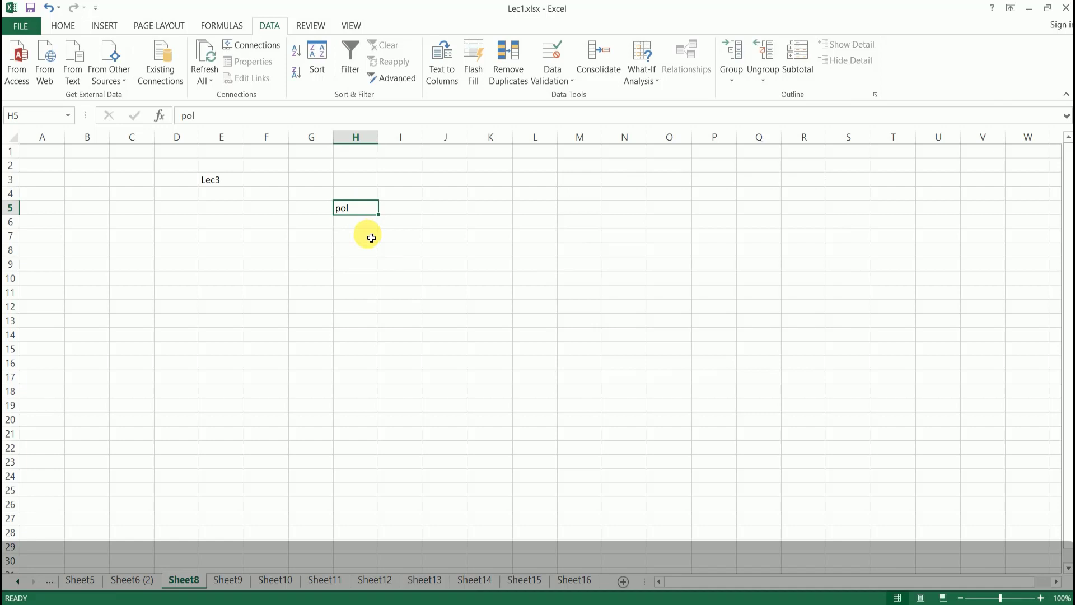
{"action": "key", "text": "BackSpace"}
{"action": "key", "text": "Return"}
{"action": "key", "text": "Return"}
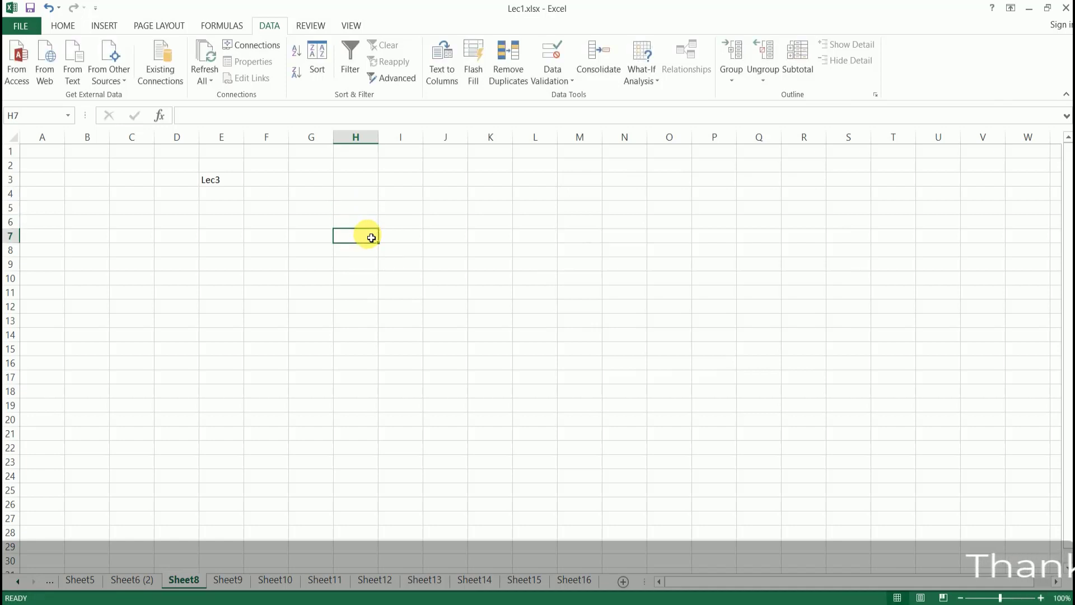
- Add a data validation rule to cell H6 allowing decimals between a minimum of 8.2 and a maximum of 9.5
{"action": "left_click", "coordinate": [363, 223]}
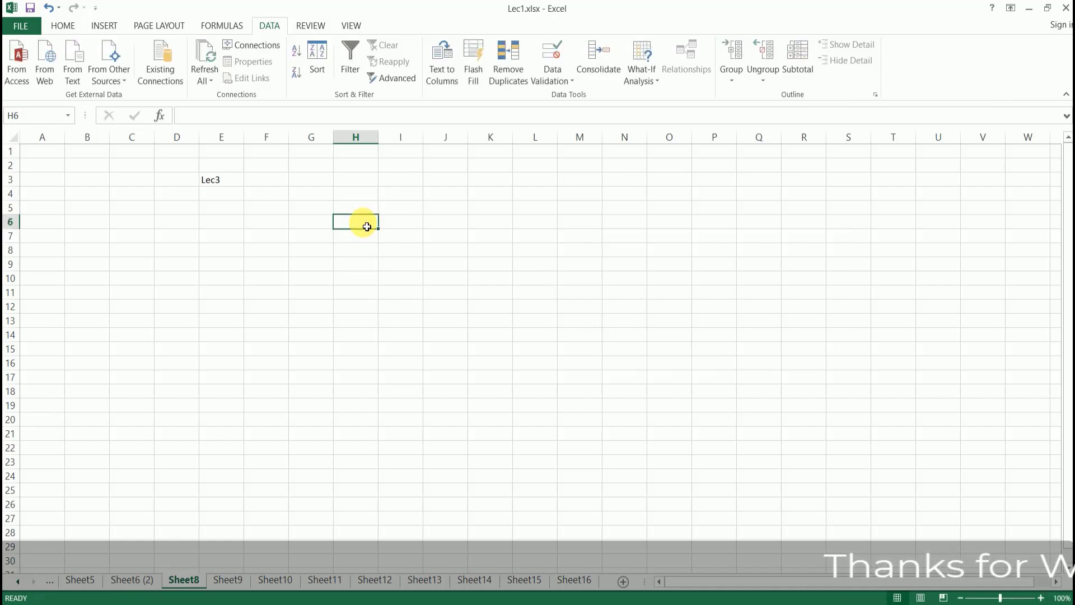
{"action": "left_click", "coordinate": [554, 88]}
{"action": "left_click", "coordinate": [575, 97]}
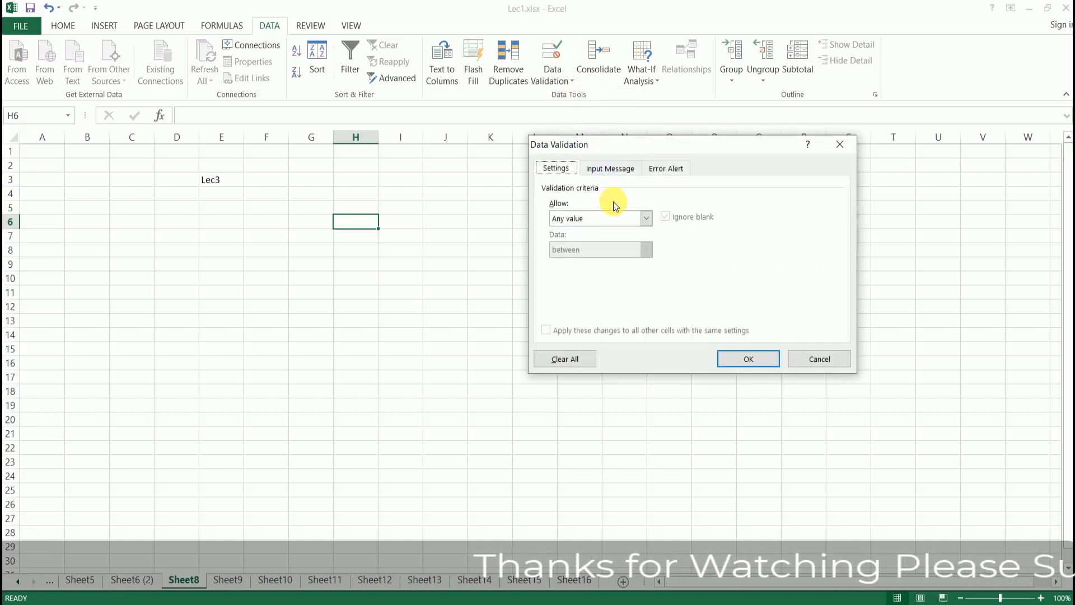
{"action": "left_click", "coordinate": [644, 218]}
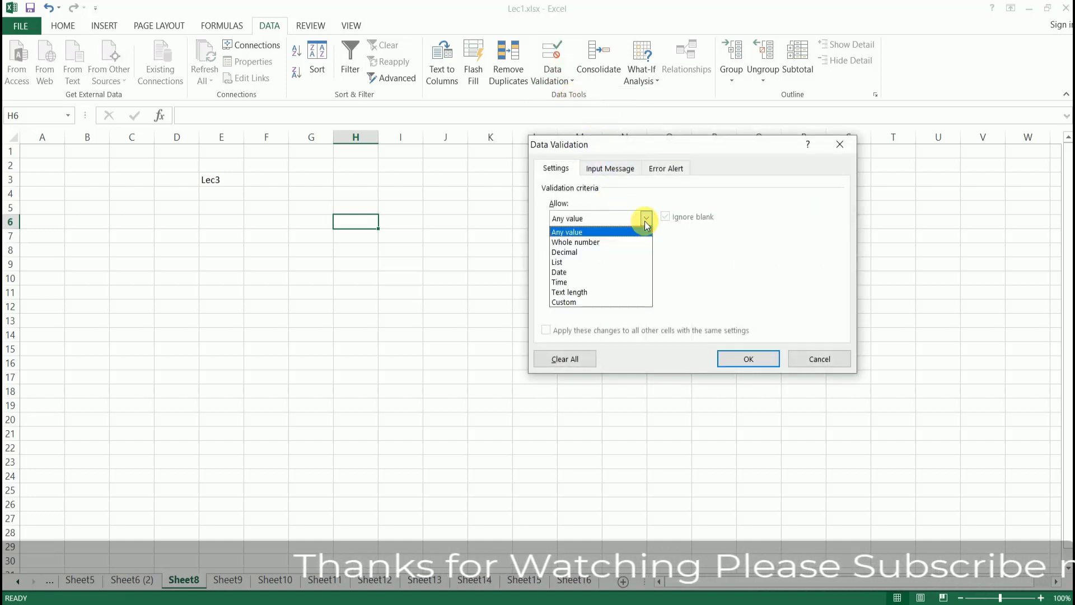
{"action": "left_click", "coordinate": [613, 252]}
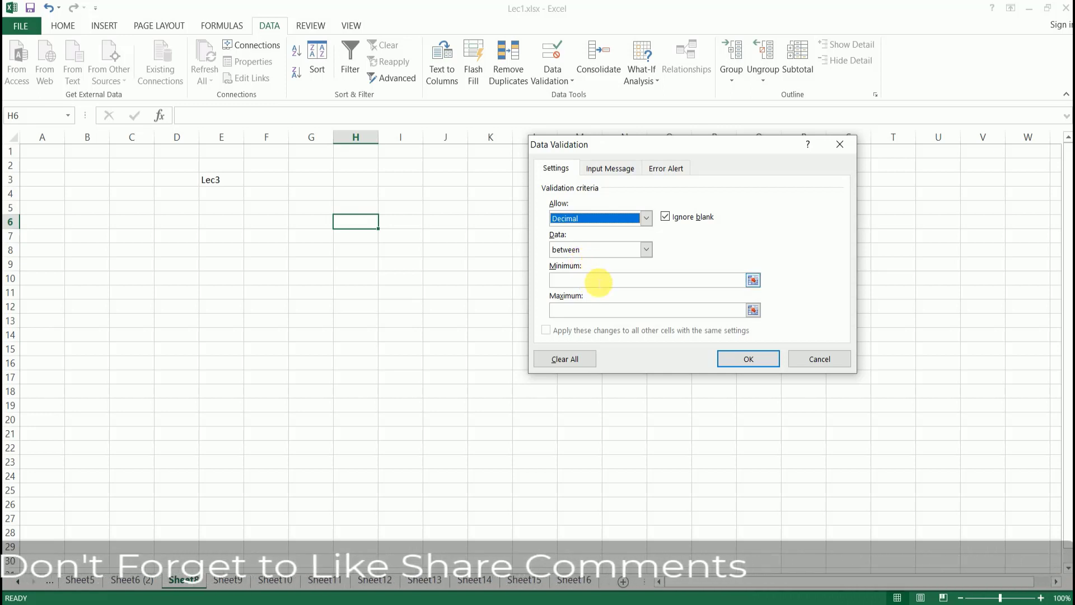
{"action": "left_click", "coordinate": [589, 283]}
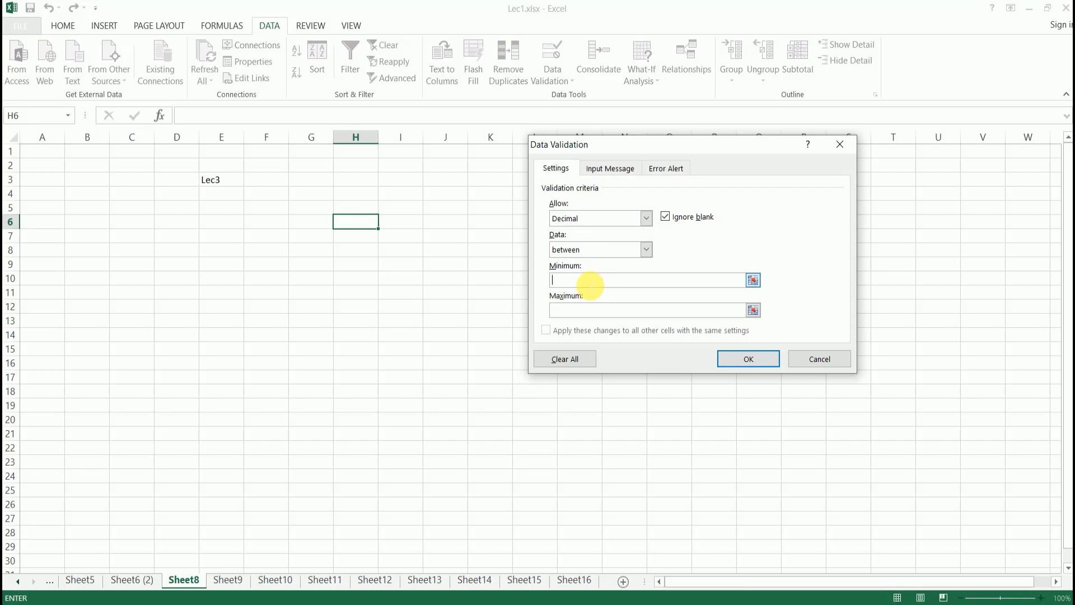
{"action": "type", "text": "8.2"}
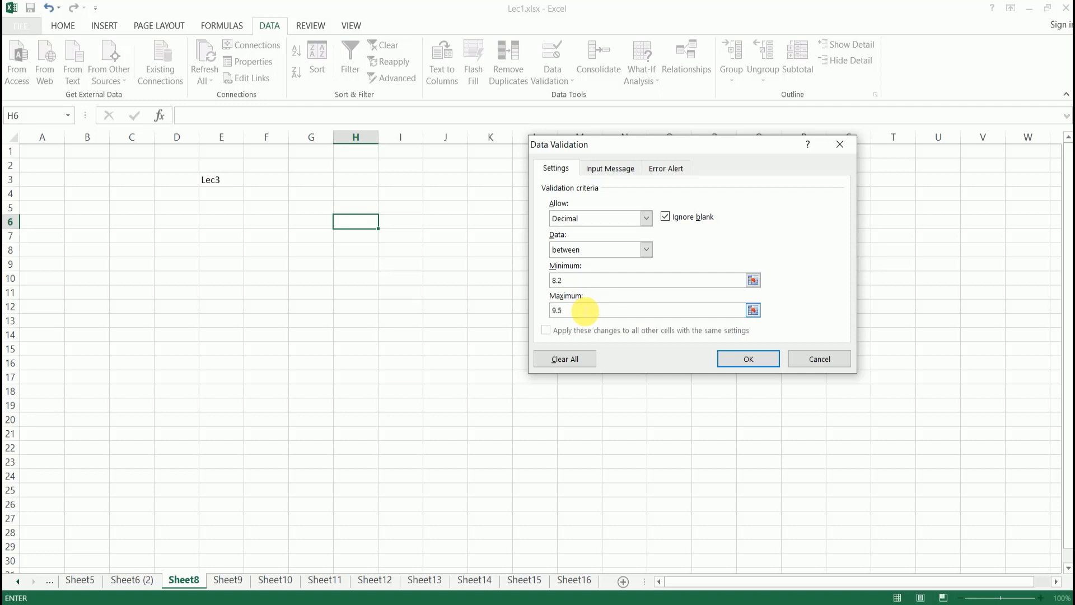
{"action": "left_click", "coordinate": [749, 359]}
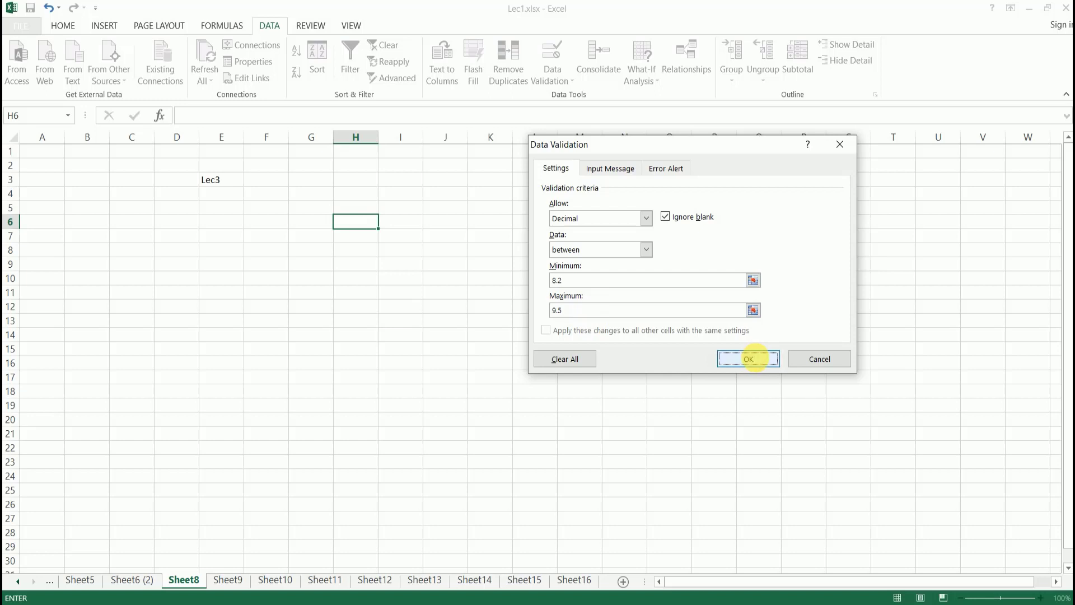
- Test the decimal rule by trying to enter 8 in cell H6, and discard the entry
{"action": "left_click", "coordinate": [347, 237]}
{"action": "left_click", "coordinate": [357, 226]}
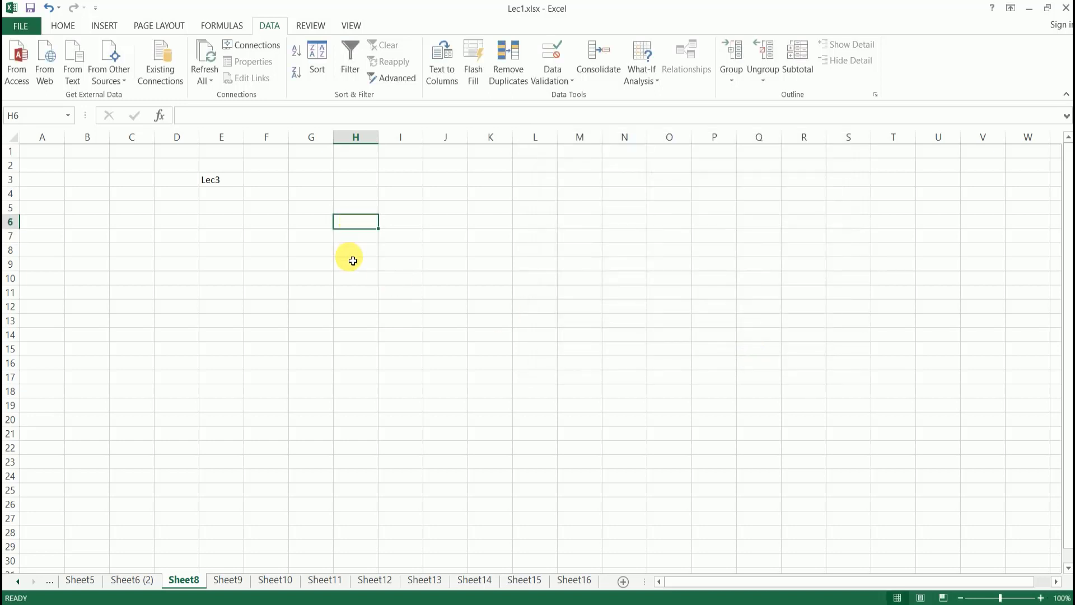
{"action": "type", "text": "8"}
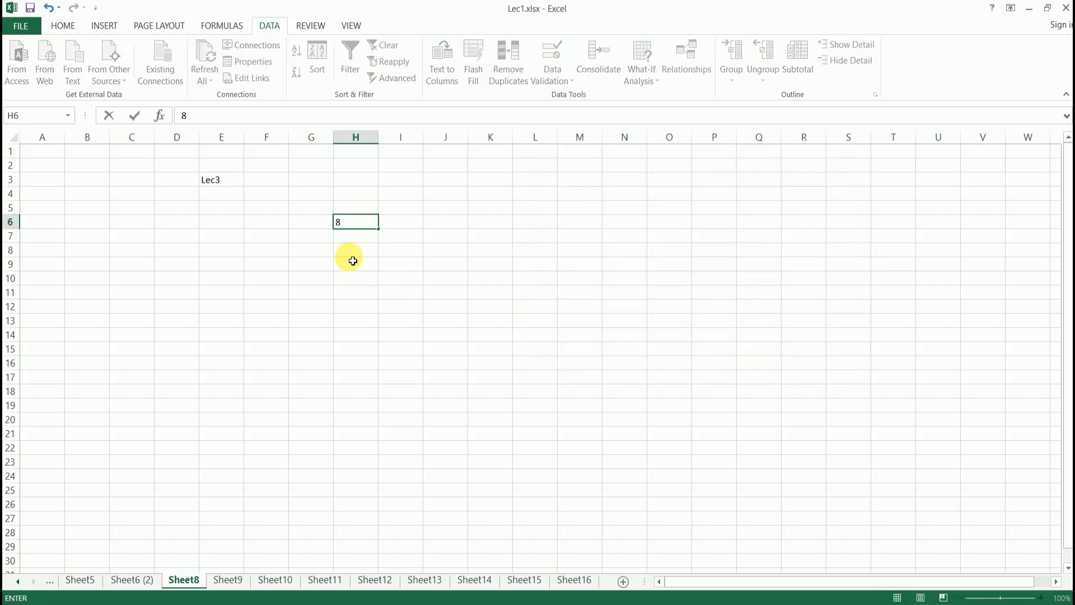
{"action": "left_click", "coordinate": [353, 261]}
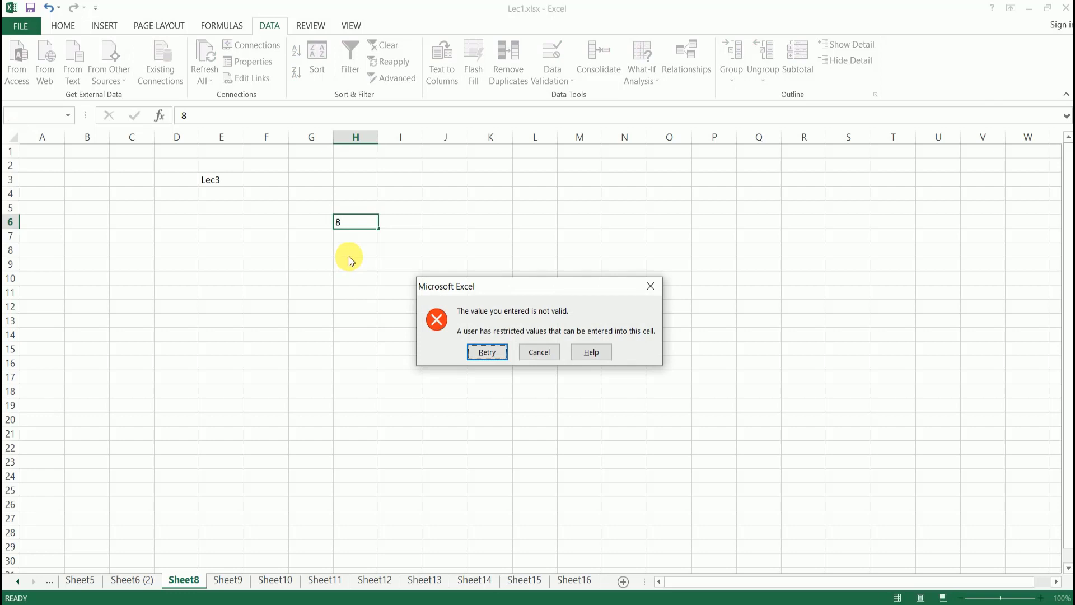
{"action": "left_click", "coordinate": [540, 352]}
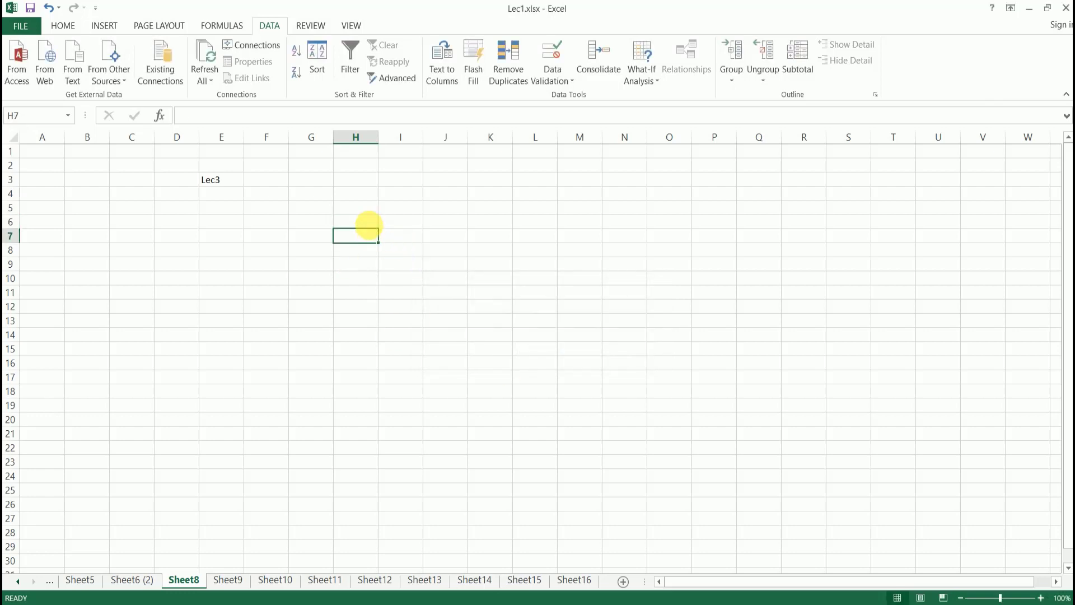
- Enter the allowed value 9 in cell H6
{"action": "double_click", "coordinate": [368, 224]}
{"action": "type", "text": "8"}
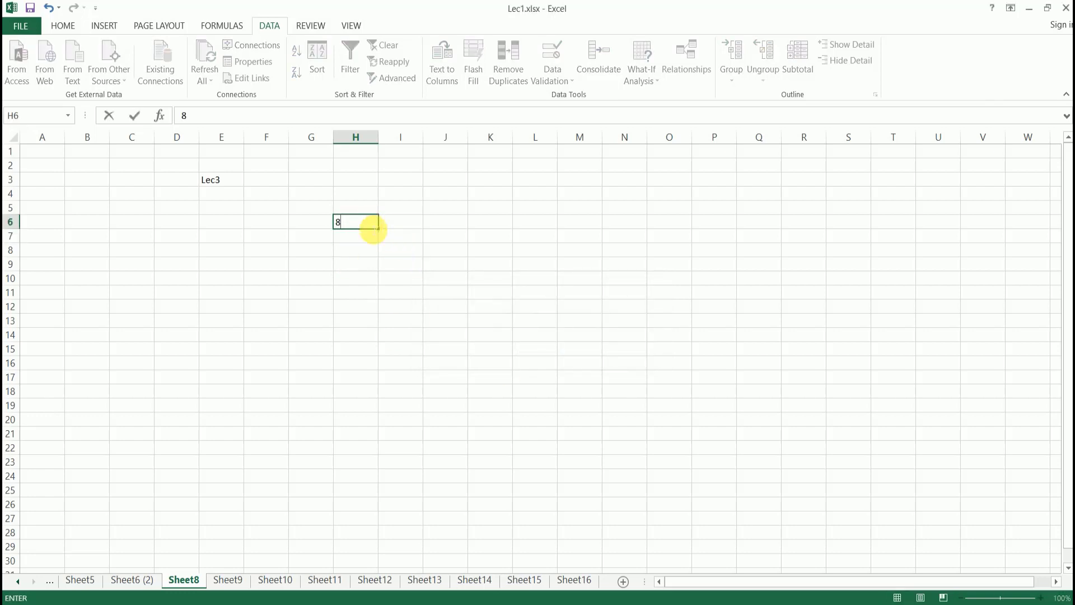
{"action": "type", "text": "."}
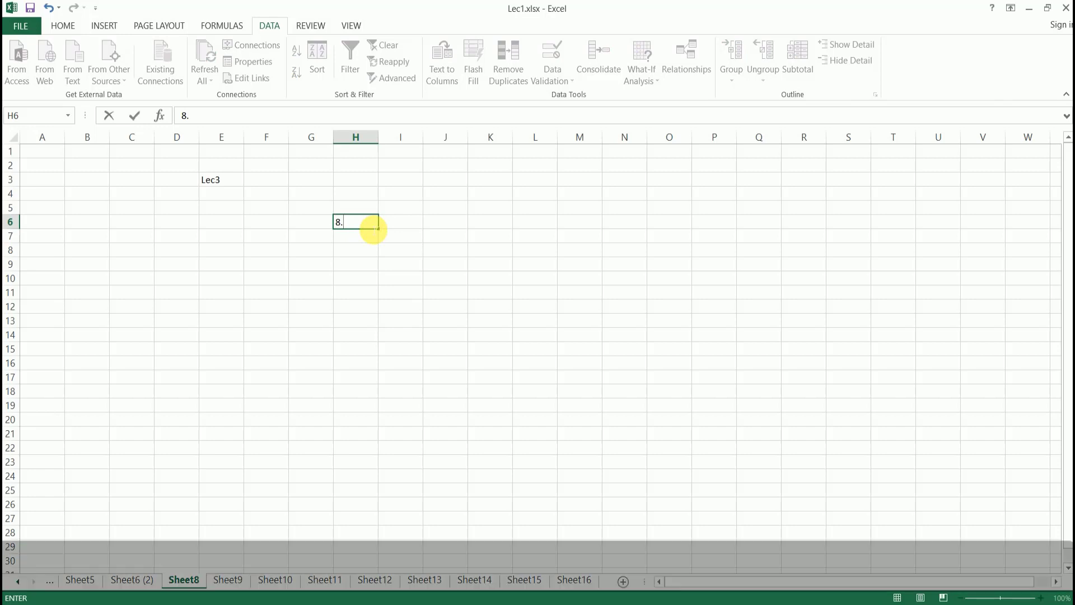
{"action": "type", "text": "9"}
{"action": "key", "text": "Return"}
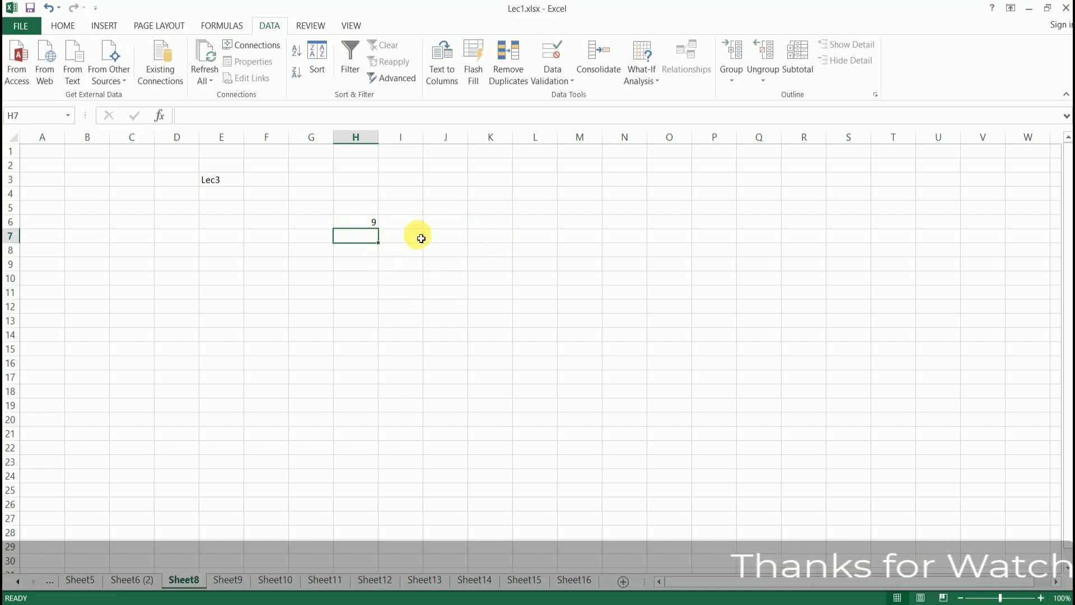
- Clear all data validation criteria from cell H6 and apply the change
{"action": "left_click", "coordinate": [362, 222]}
{"action": "left_click", "coordinate": [550, 75]}
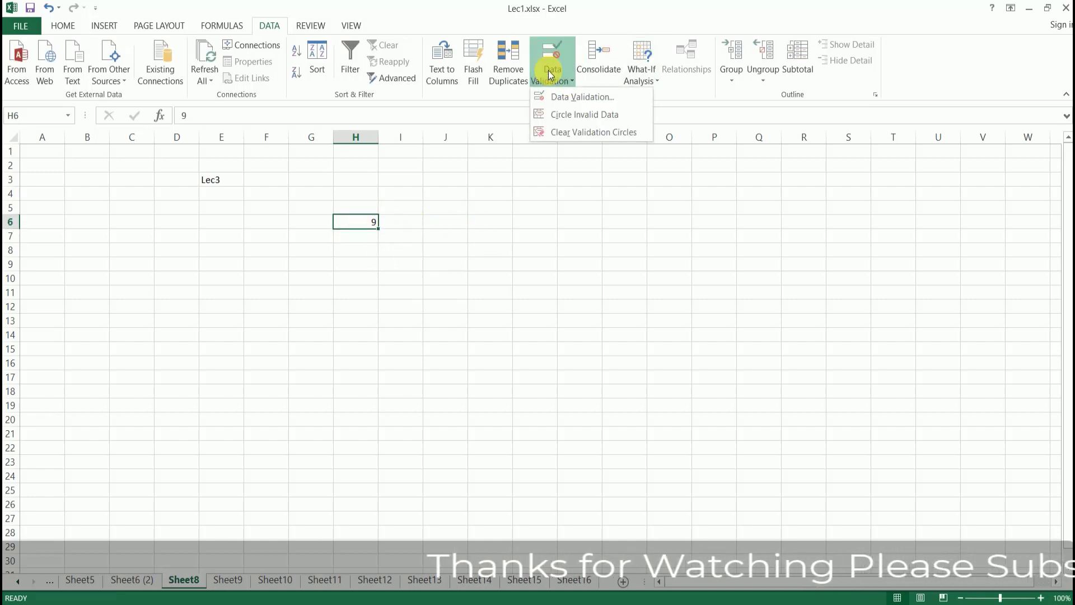
{"action": "left_click", "coordinate": [558, 97]}
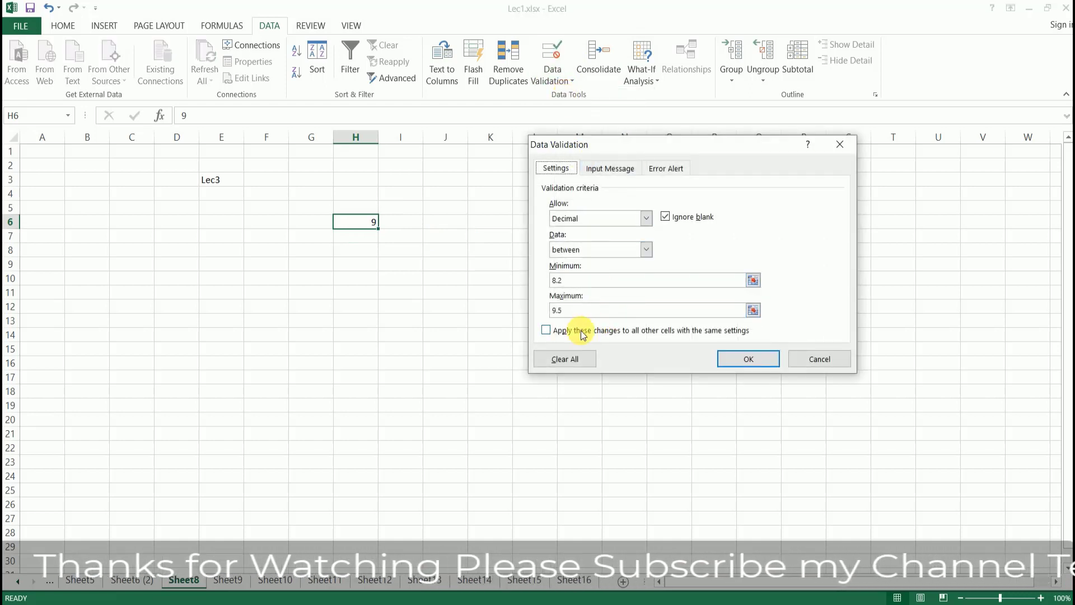
{"action": "left_click", "coordinate": [559, 357]}
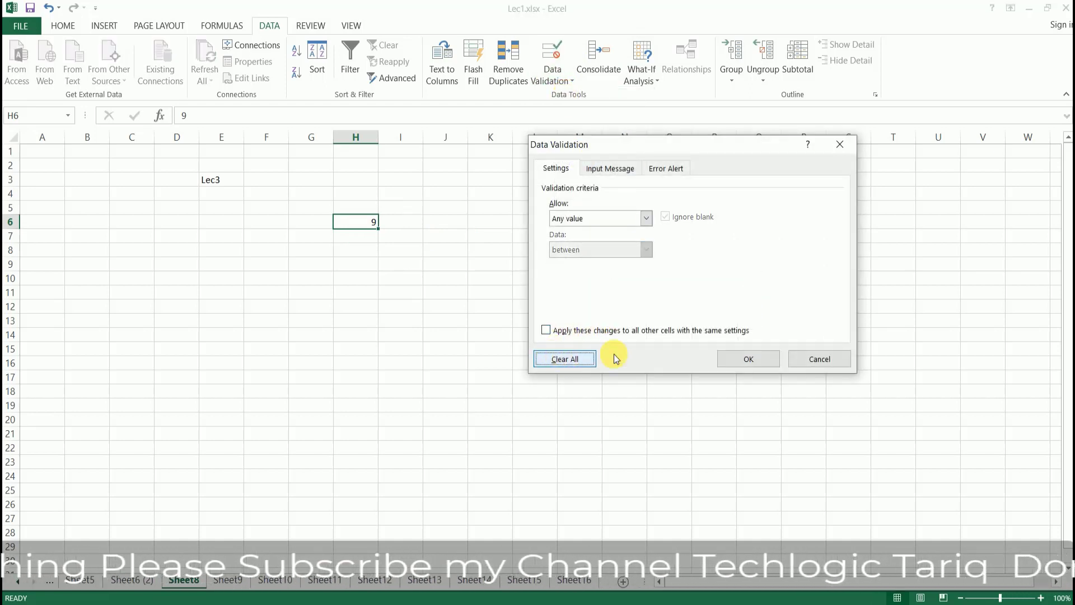
{"action": "left_click", "coordinate": [744, 359]}
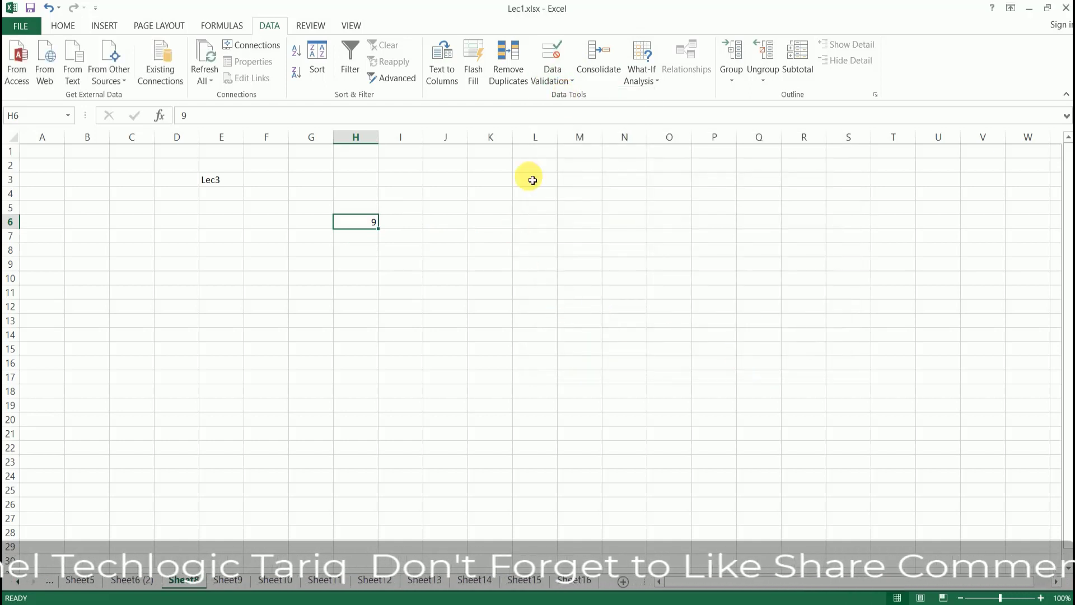
- Delete the content of cell H6
{"action": "left_click", "coordinate": [382, 248]}
{"action": "left_click", "coordinate": [365, 223]}
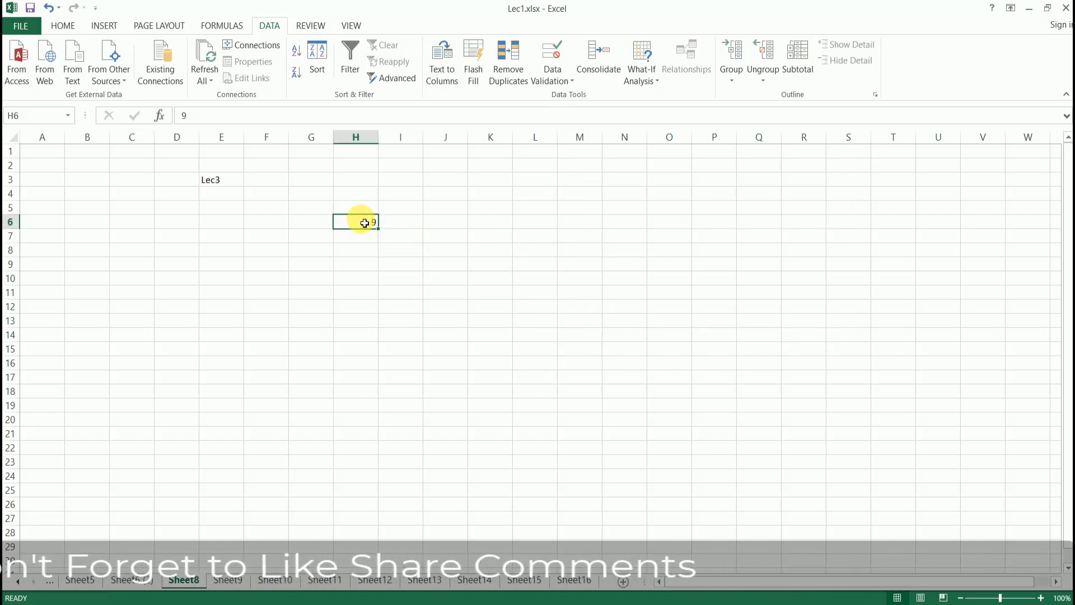
{"action": "key", "text": "Delete"}
{"action": "key", "text": "Down"}
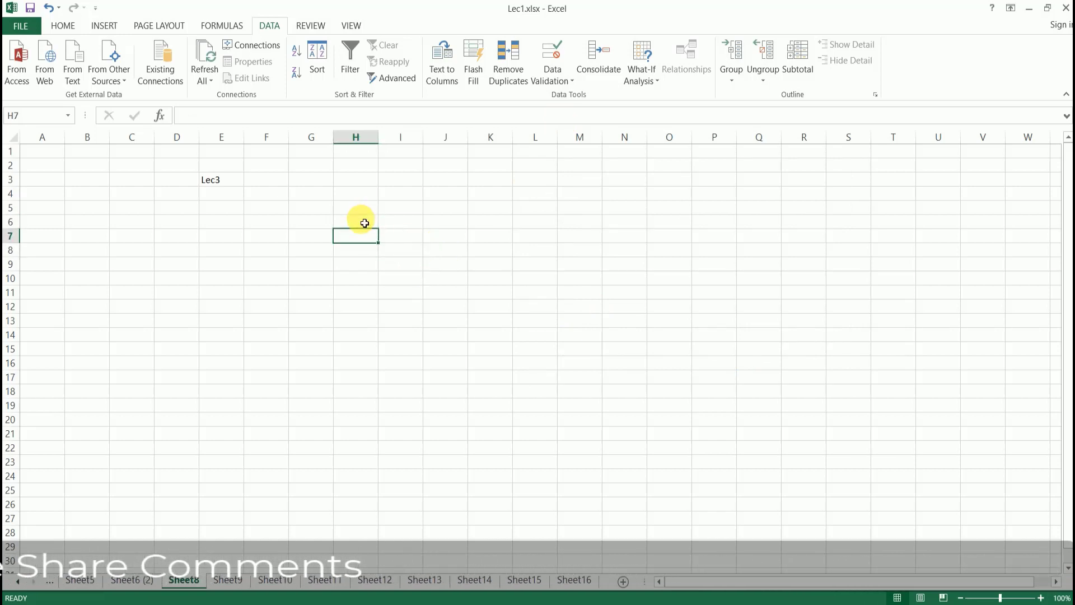
{"action": "left_click", "coordinate": [363, 224]}
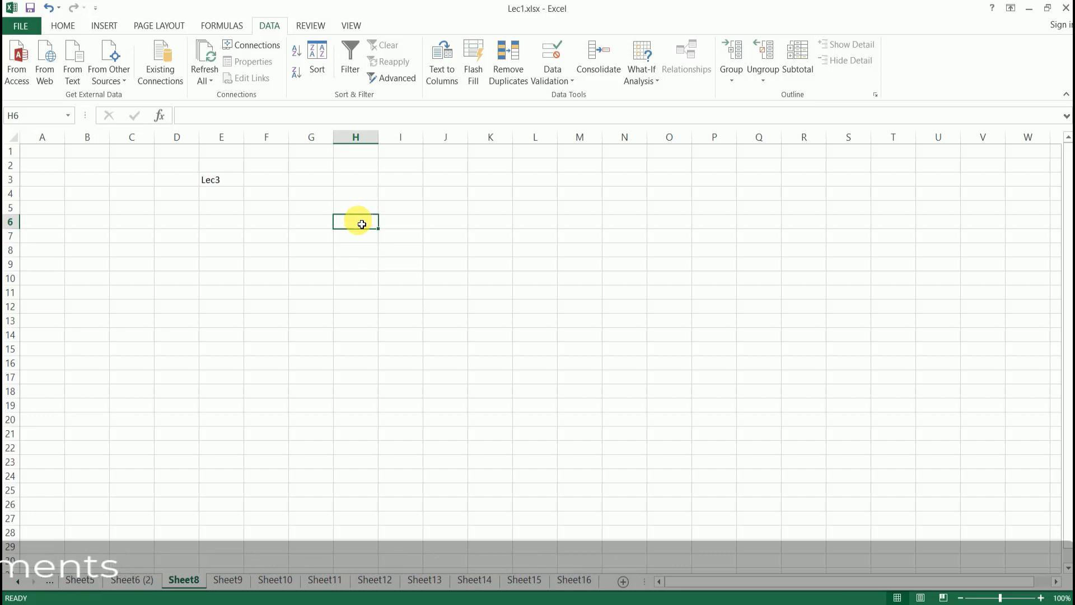
{"action": "left_click", "coordinate": [562, 71]}
{"action": "left_click", "coordinate": [588, 95]}
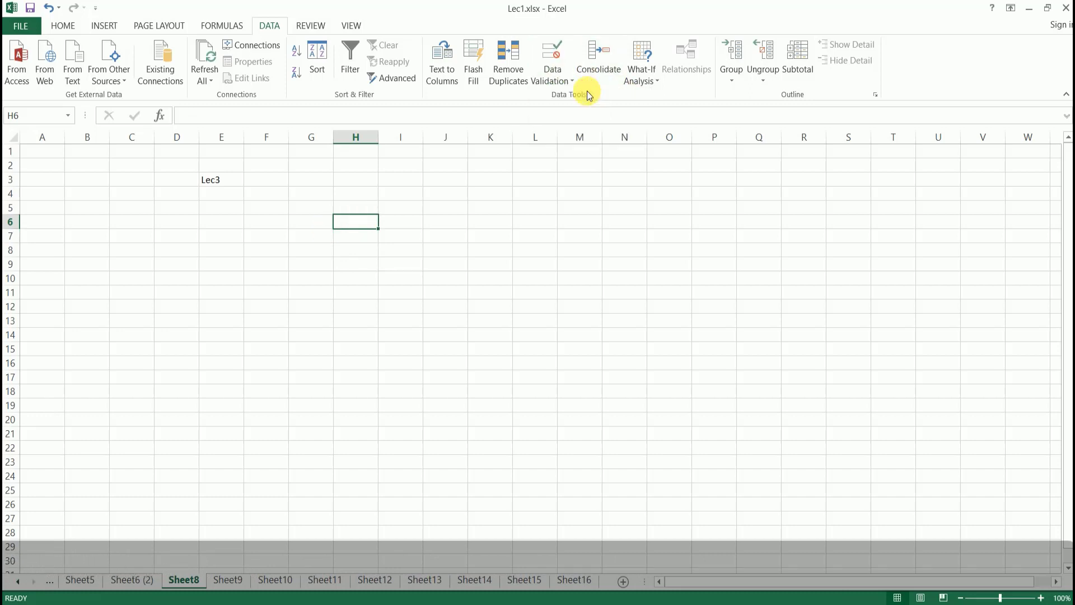
{"action": "left_click", "coordinate": [647, 218]}
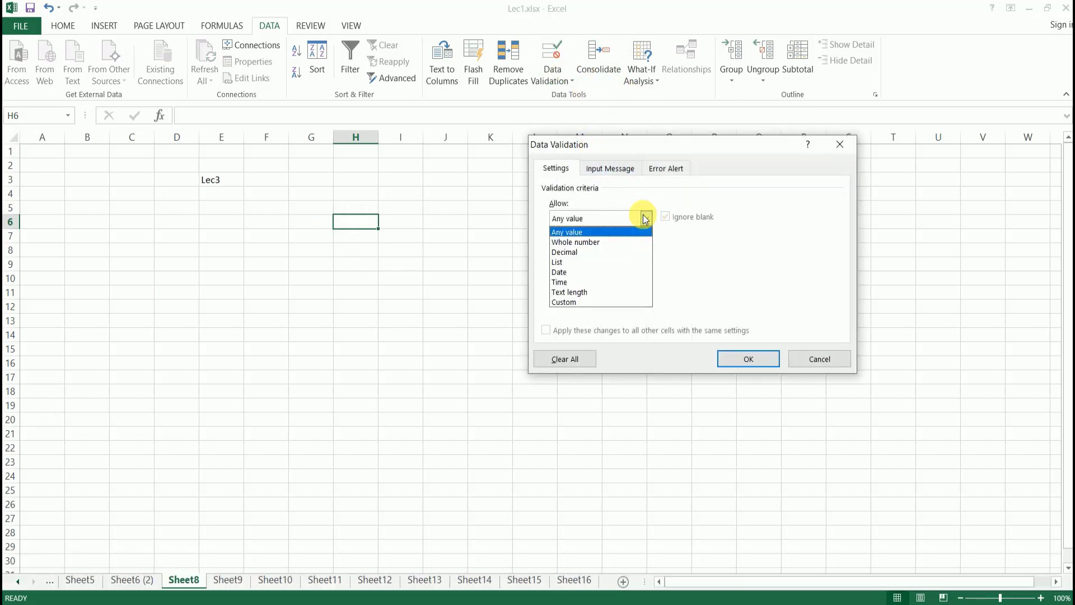
{"action": "left_click", "coordinate": [611, 261]}
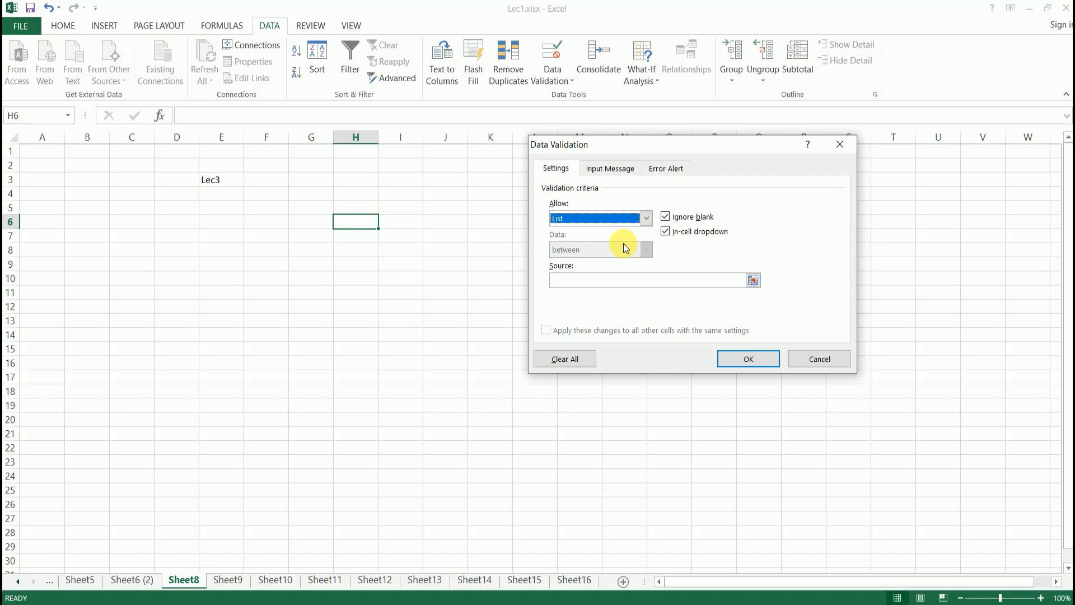
{"action": "left_click", "coordinate": [821, 358]}
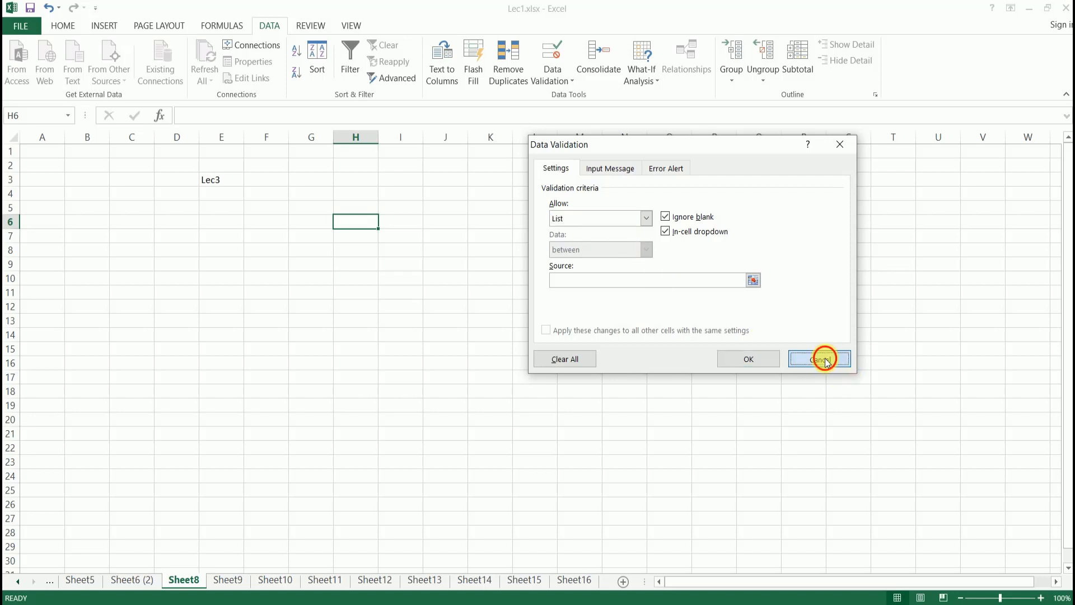
- Enter the numbers 1, 2, 3, 4 and 5 down cells C7 to C11
{"action": "left_click", "coordinate": [136, 241]}
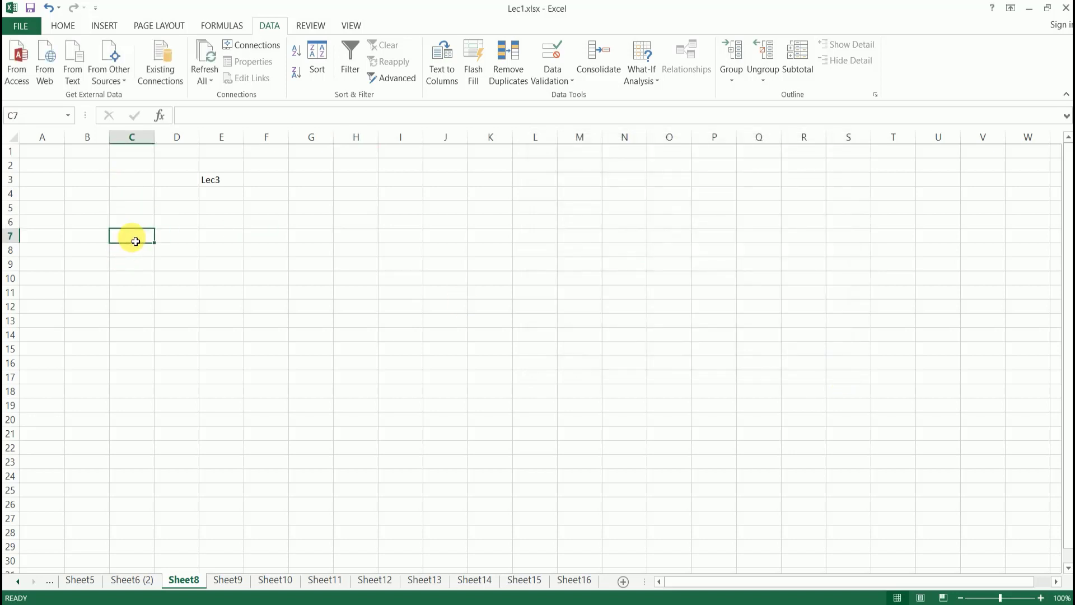
{"action": "type", "text": "1"}
{"action": "key", "text": "Return"}
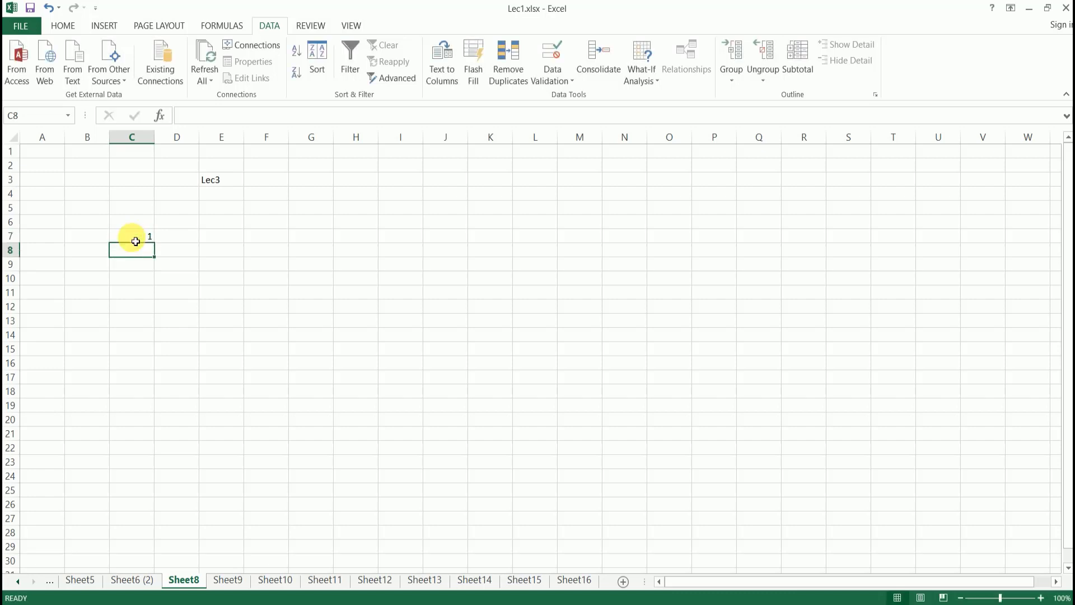
{"action": "type", "text": "2"}
{"action": "key", "text": "Return"}
{"action": "type", "text": "3"}
{"action": "key", "text": "Return"}
{"action": "type", "text": "4"}
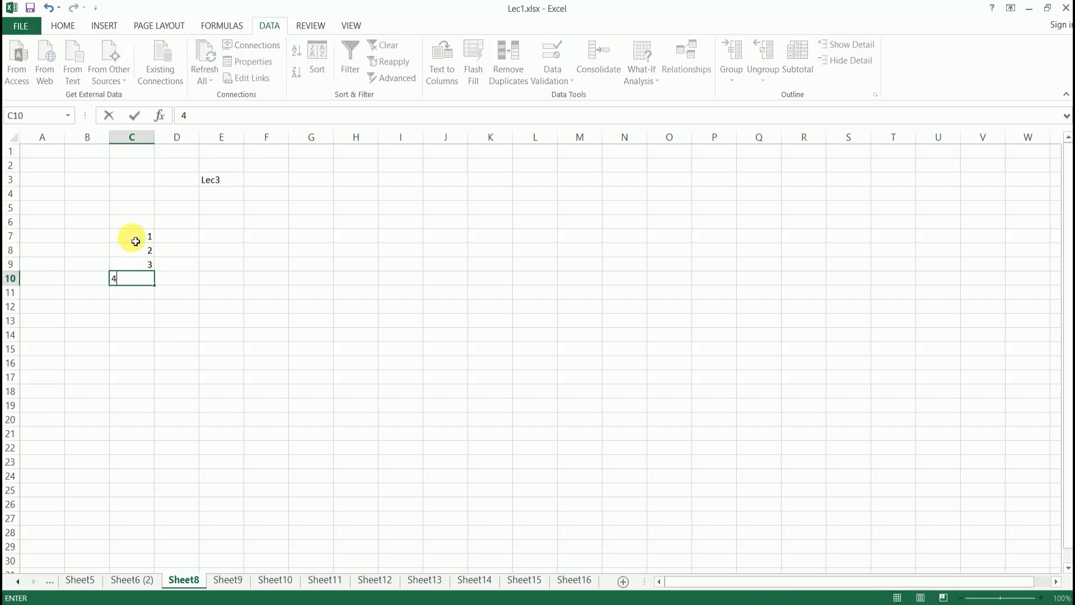
{"action": "key", "text": "Return"}
{"action": "type", "text": "5"}
{"action": "key", "text": "Return"}
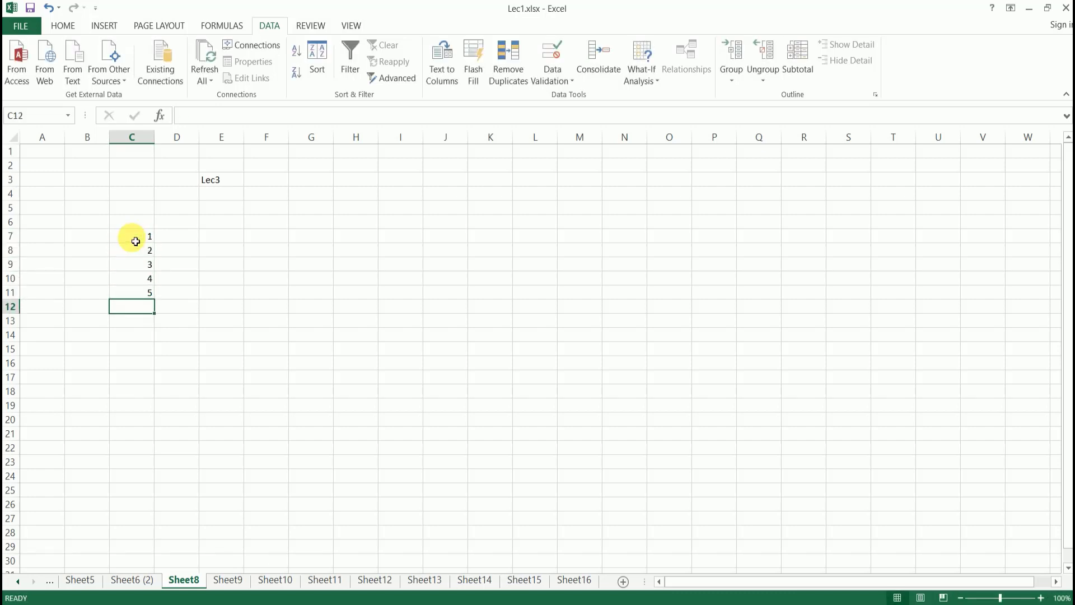
- Apply a List data validation rule to cell H4 with the range C7:C11 as its source
{"action": "left_click", "coordinate": [367, 195]}
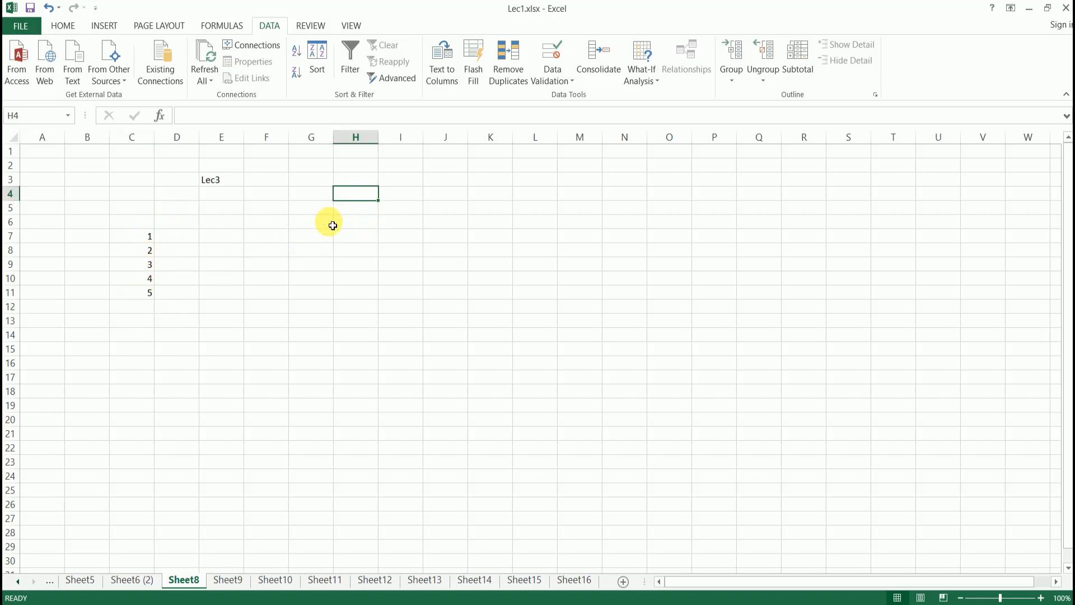
{"action": "left_click", "coordinate": [358, 212]}
{"action": "left_click", "coordinate": [359, 199]}
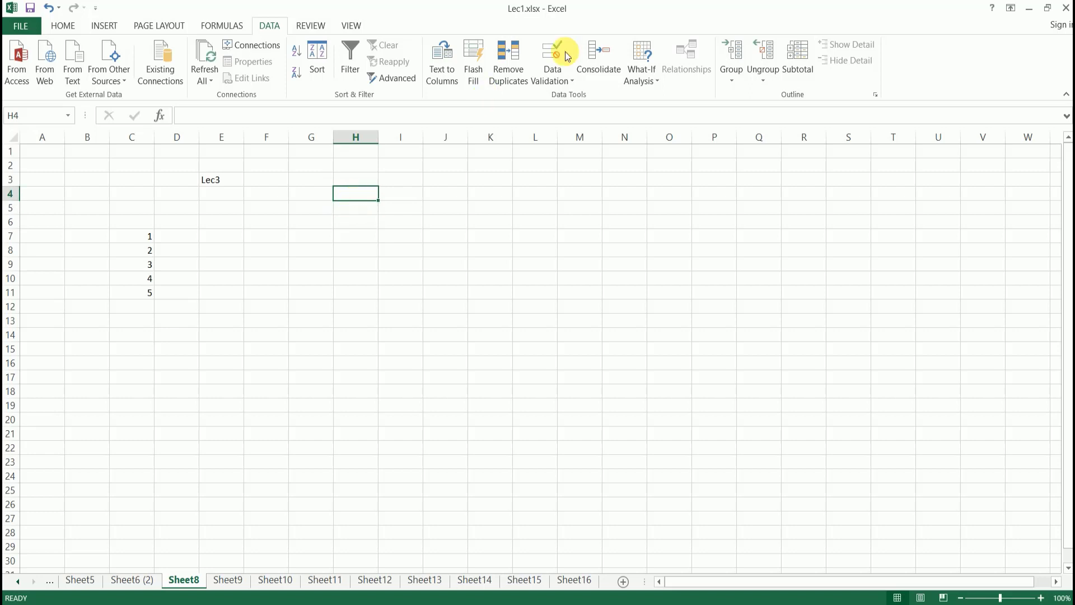
{"action": "left_click", "coordinate": [554, 73]}
{"action": "left_click", "coordinate": [570, 96]}
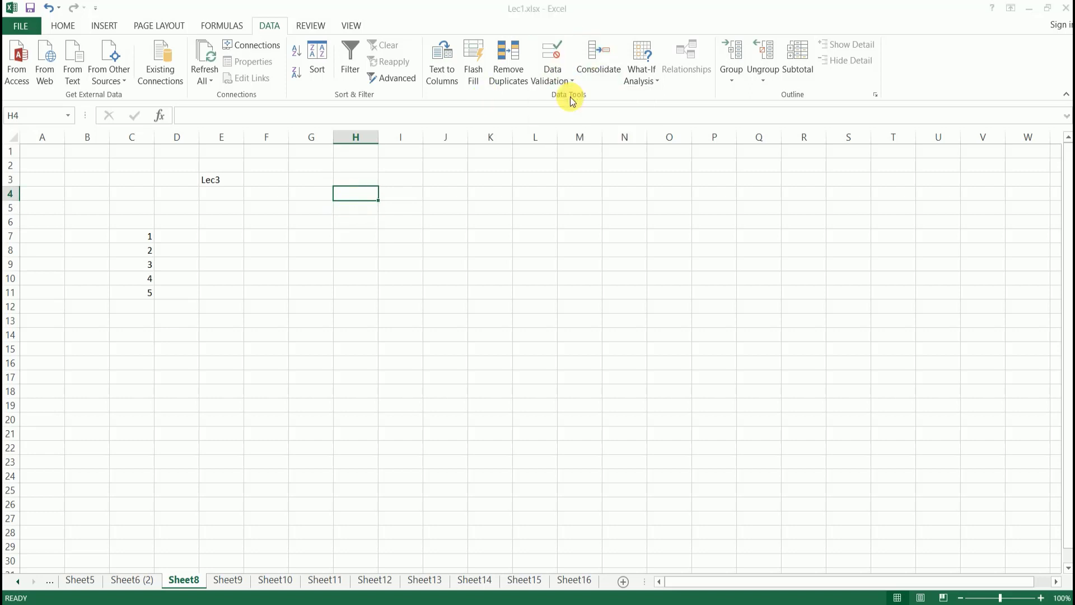
{"action": "left_click", "coordinate": [646, 219]}
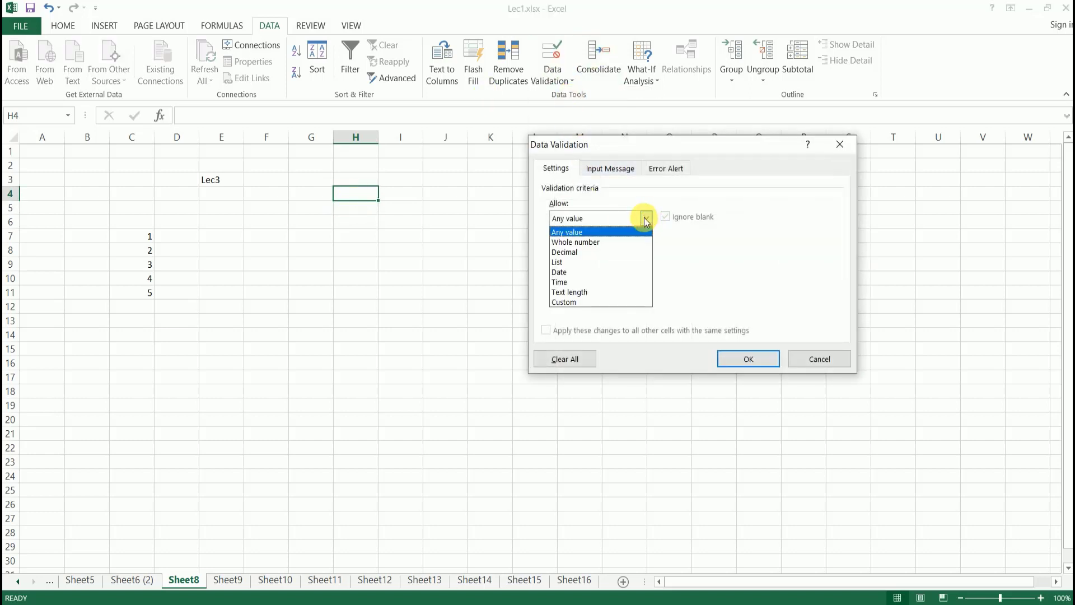
{"action": "left_click", "coordinate": [597, 264]}
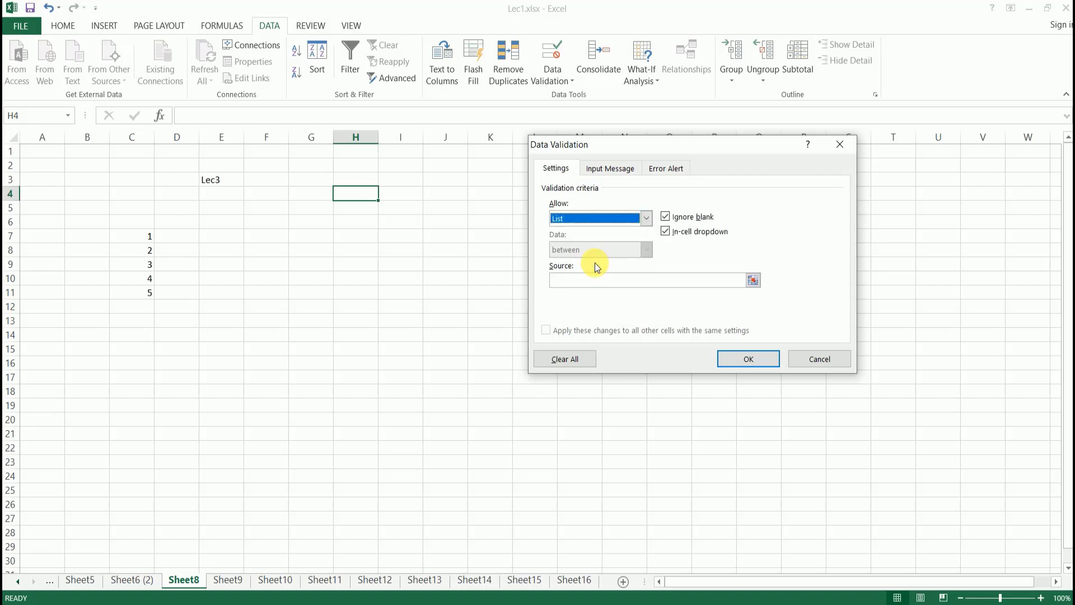
{"action": "left_click", "coordinate": [754, 280]}
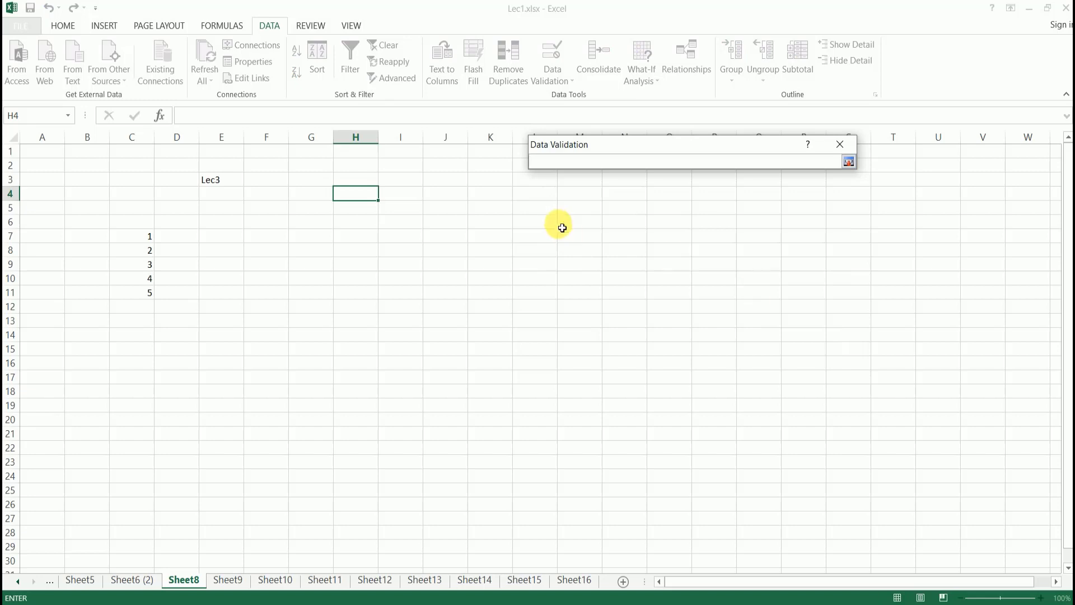
{"action": "left_click_drag", "start_coordinate": [133, 237], "coordinate": [144, 292]}
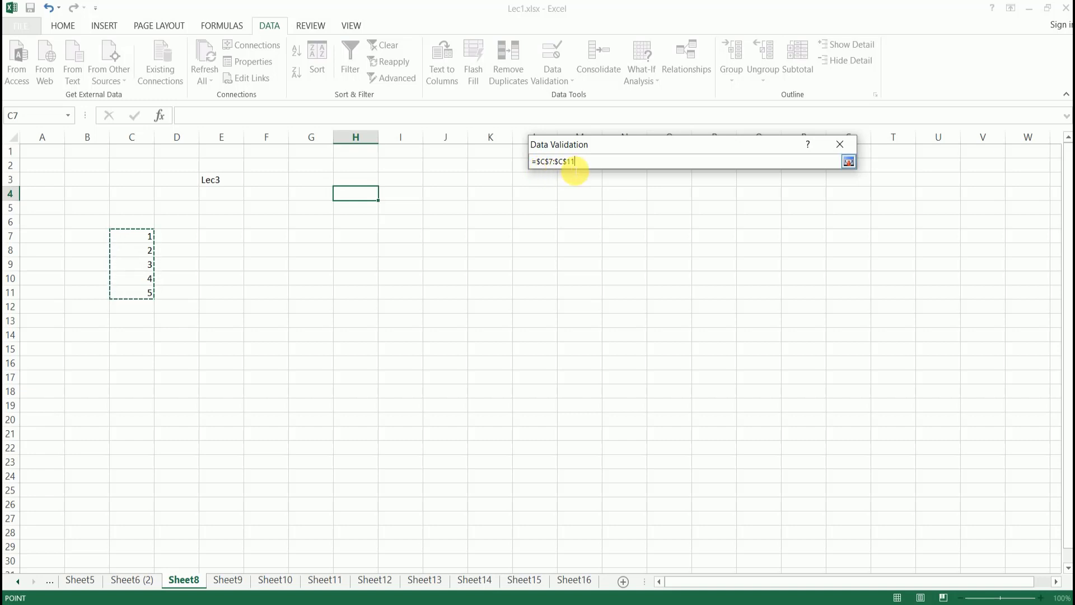
{"action": "left_click", "coordinate": [848, 162]}
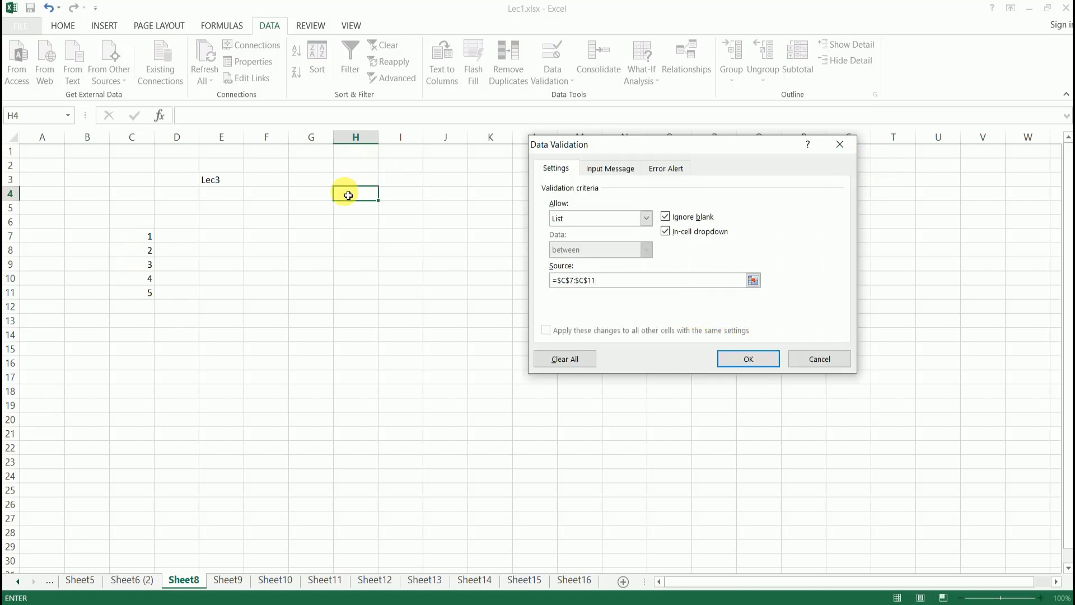
{"action": "left_click", "coordinate": [747, 357]}
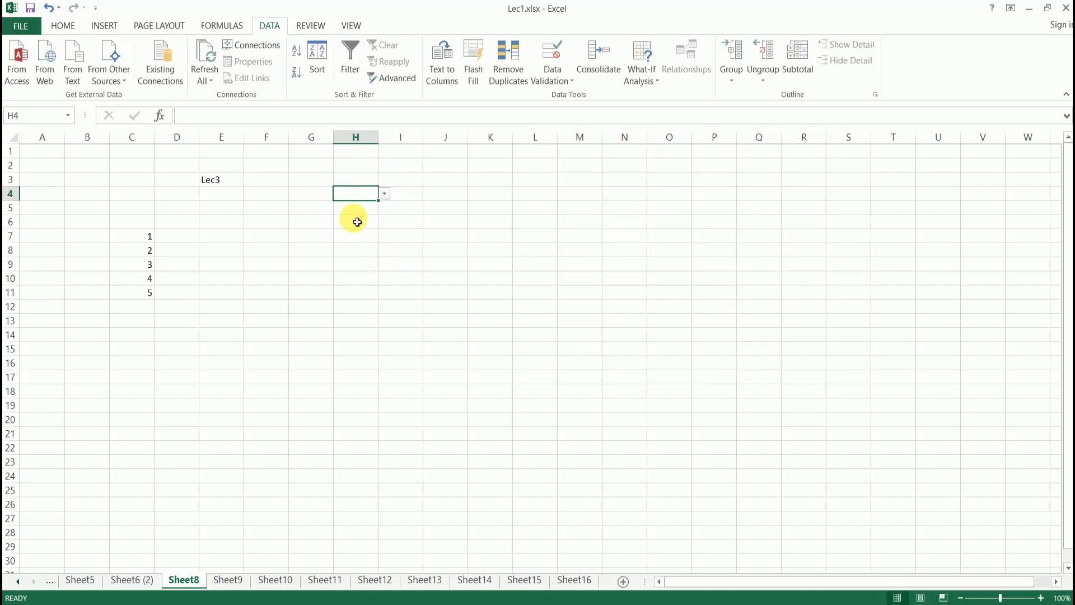
- Choose 3 from the validation list in cell H4 and leave the cell
{"action": "left_click", "coordinate": [385, 193]}
{"action": "left_click", "coordinate": [417, 220]}
{"action": "left_click", "coordinate": [385, 193]}
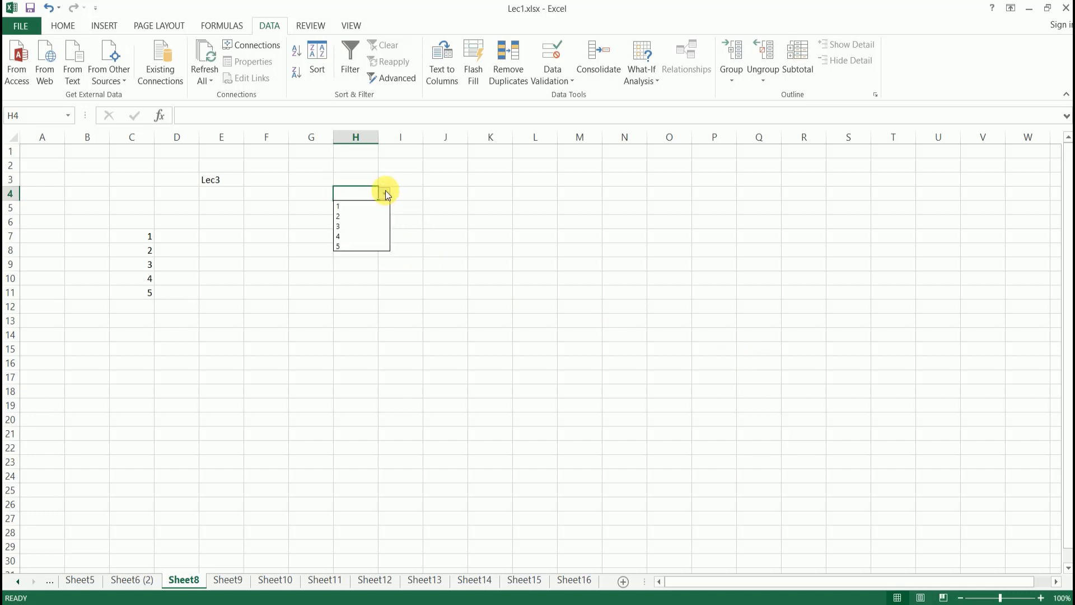
{"action": "left_click", "coordinate": [348, 226]}
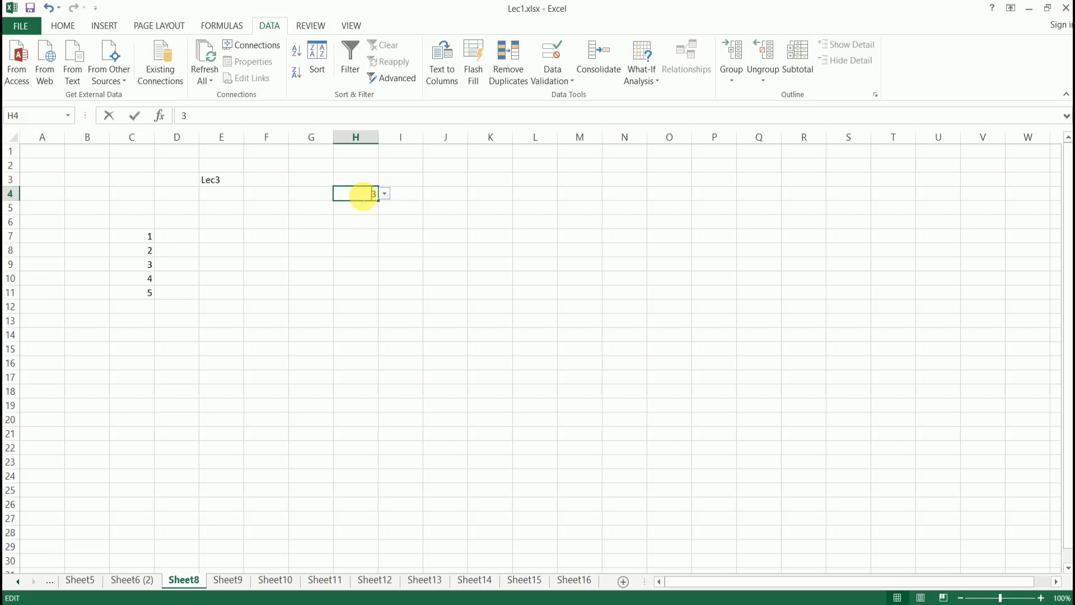
{"action": "double_click", "coordinate": [362, 195]}
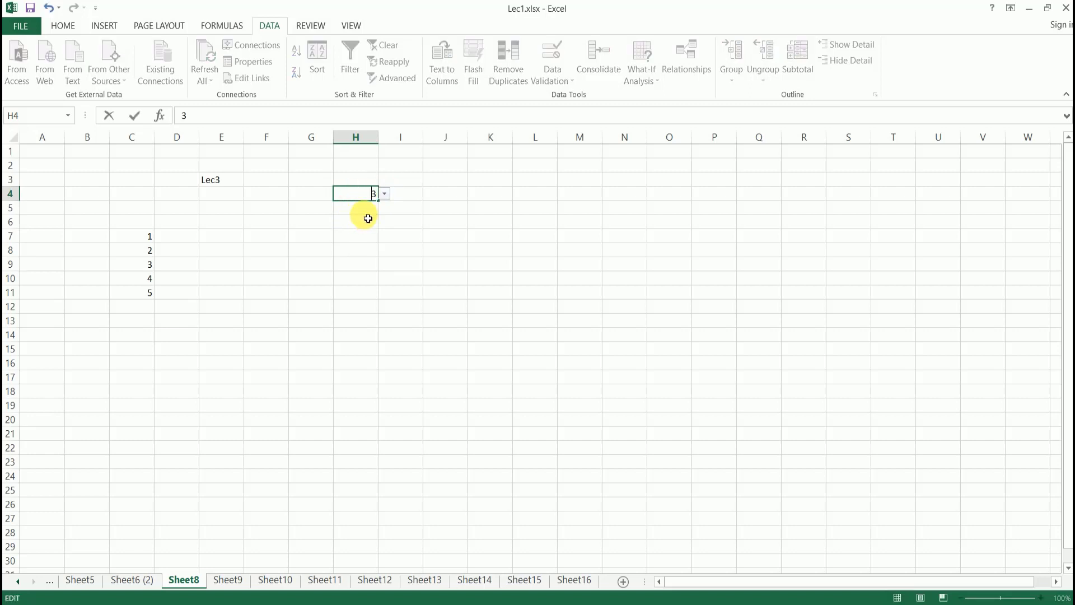
{"action": "left_click", "coordinate": [369, 221]}
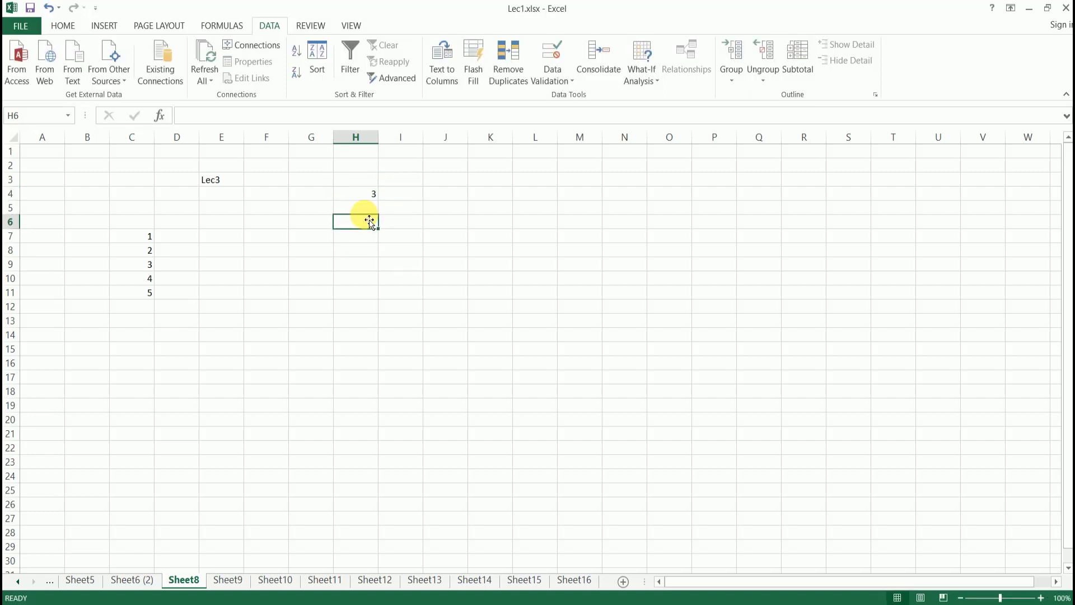
- Test the list rule by trying to enter 546 in cell H4, and discard the entry
{"action": "key", "text": "Up"}
{"action": "key", "text": "Up"}
{"action": "key", "text": "Up"}
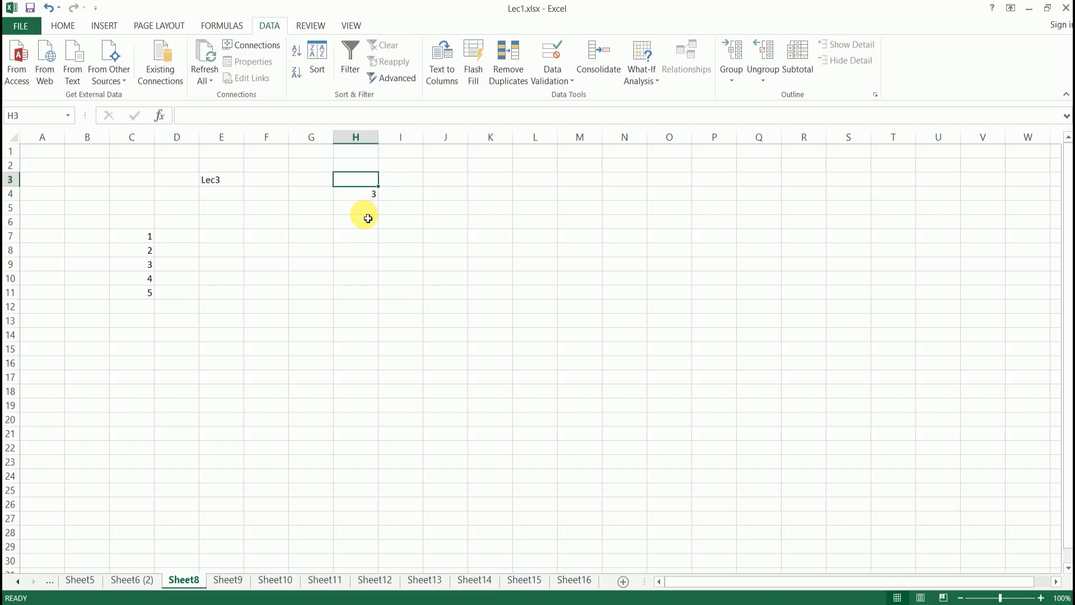
{"action": "key", "text": "Down"}
{"action": "type", "text": "546"}
{"action": "key", "text": "Return"}
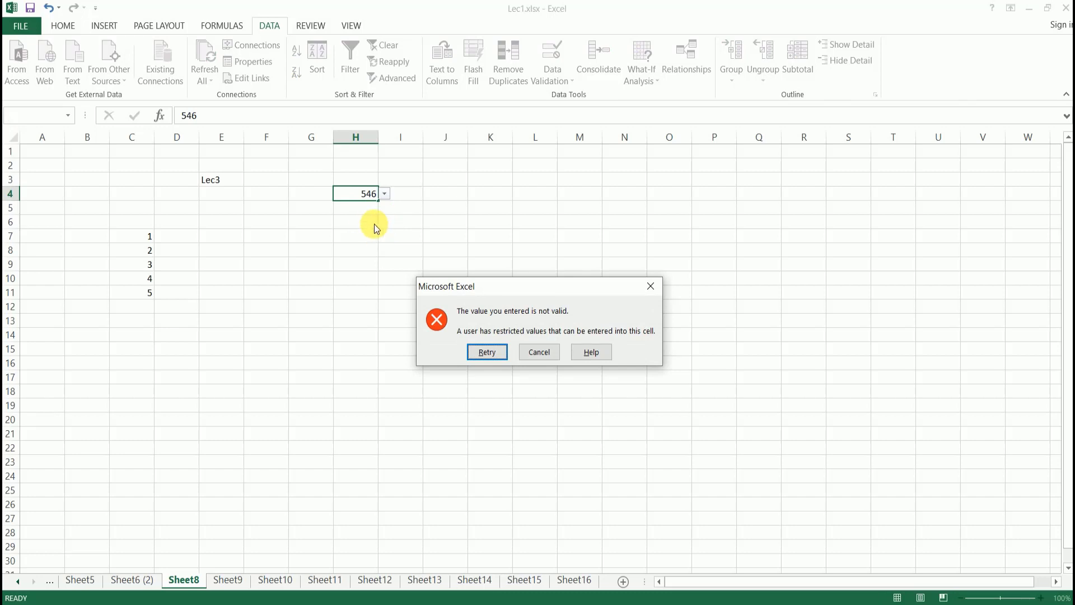
{"action": "left_click", "coordinate": [550, 354]}
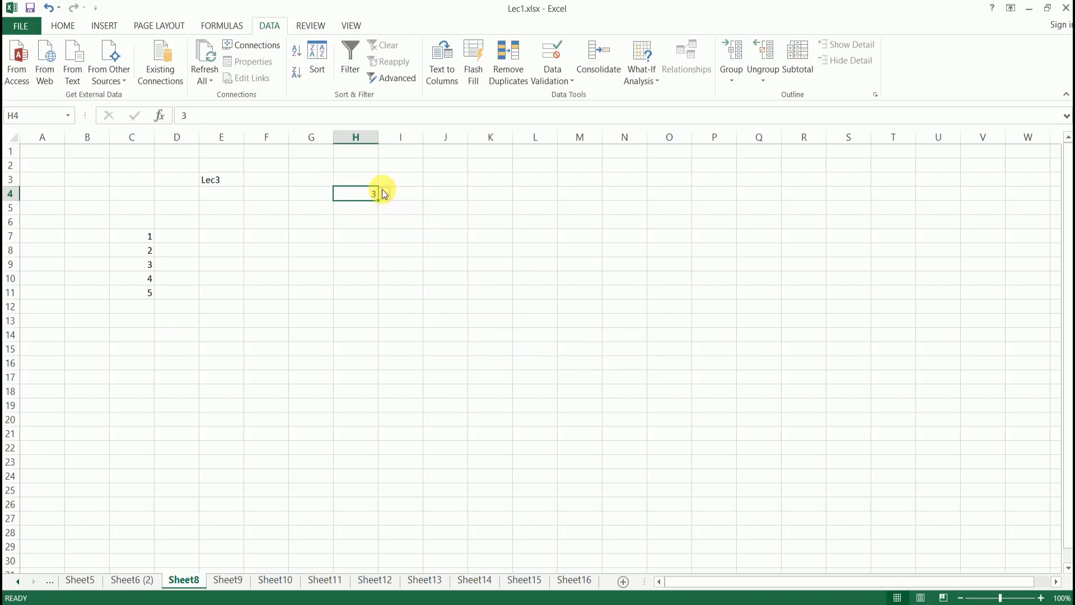
- Change cell H4 through its validation list, first to 5 and finally to 4
{"action": "left_click", "coordinate": [385, 194]}
{"action": "left_click", "coordinate": [348, 247]}
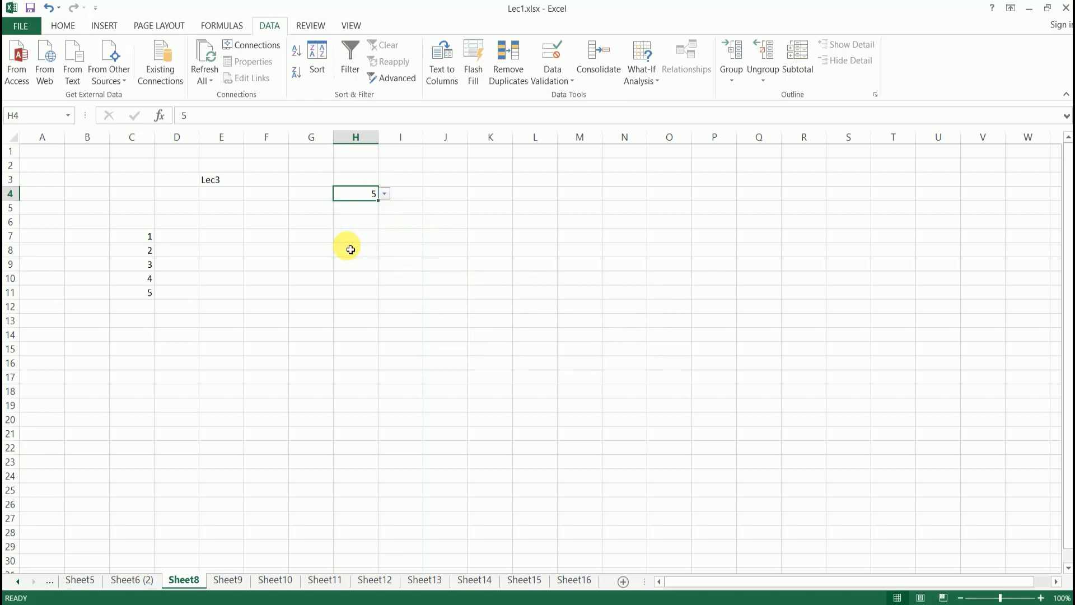
{"action": "left_click", "coordinate": [367, 221]}
{"action": "left_click", "coordinate": [373, 199]}
{"action": "left_click", "coordinate": [385, 193]}
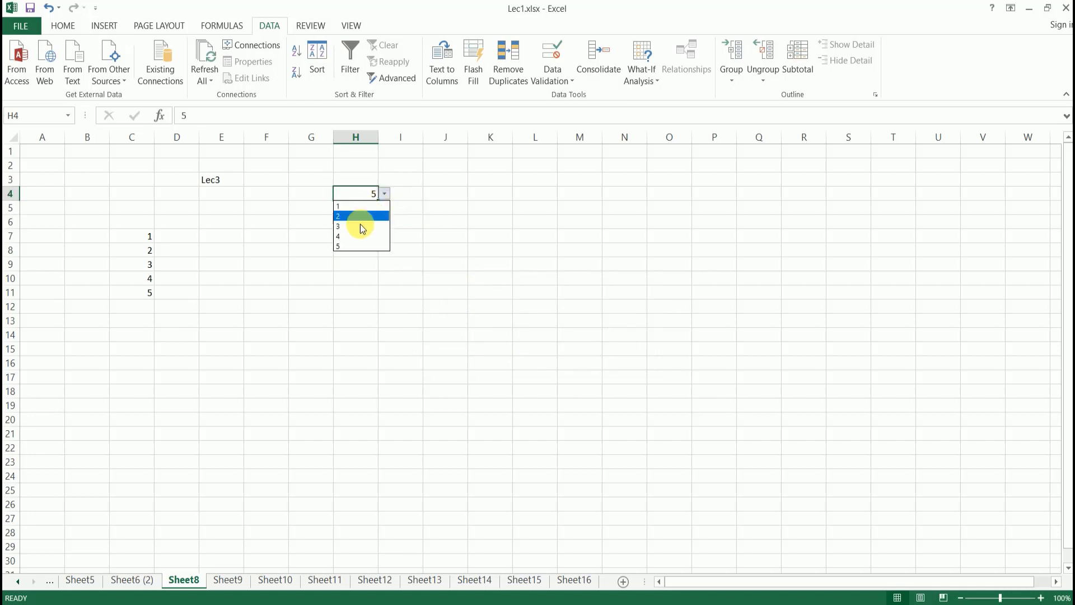
{"action": "left_click", "coordinate": [351, 234]}
{"action": "left_click", "coordinate": [384, 194]}
{"action": "left_click", "coordinate": [348, 231]}
{"action": "left_click", "coordinate": [401, 278]}
- Open data validation for cell J5, choose Date as the allowed type, and show the start and end date fields
{"action": "left_click", "coordinate": [463, 213]}
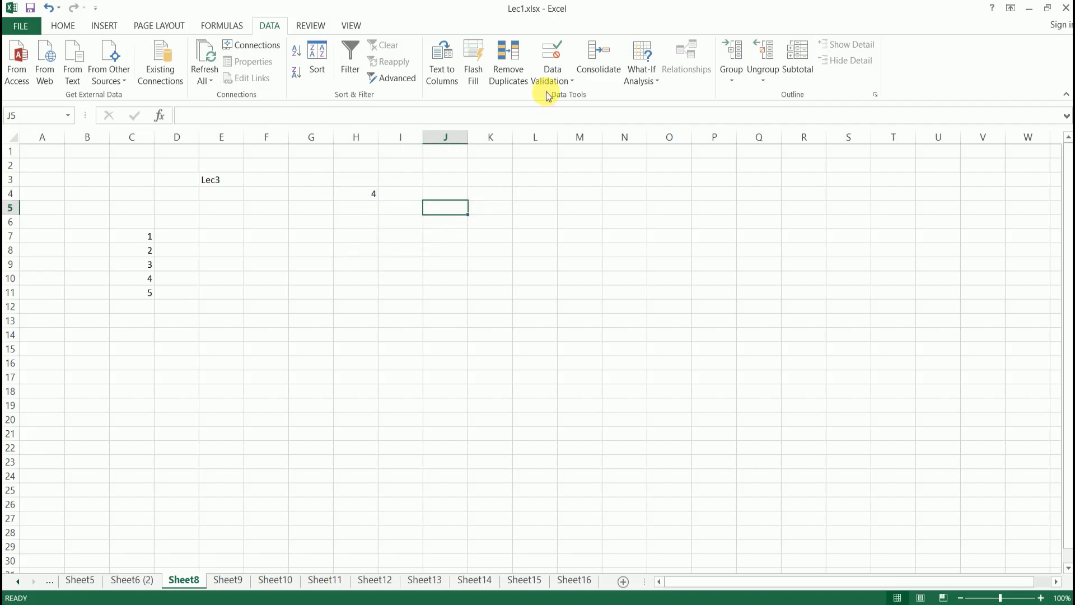
{"action": "left_click", "coordinate": [556, 81]}
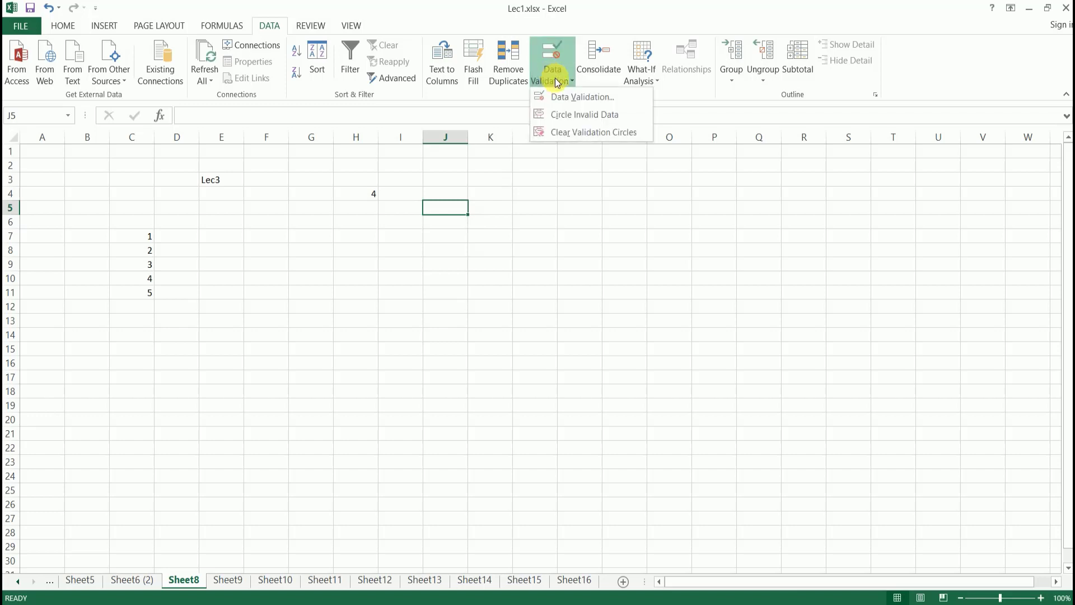
{"action": "left_click", "coordinate": [583, 97]}
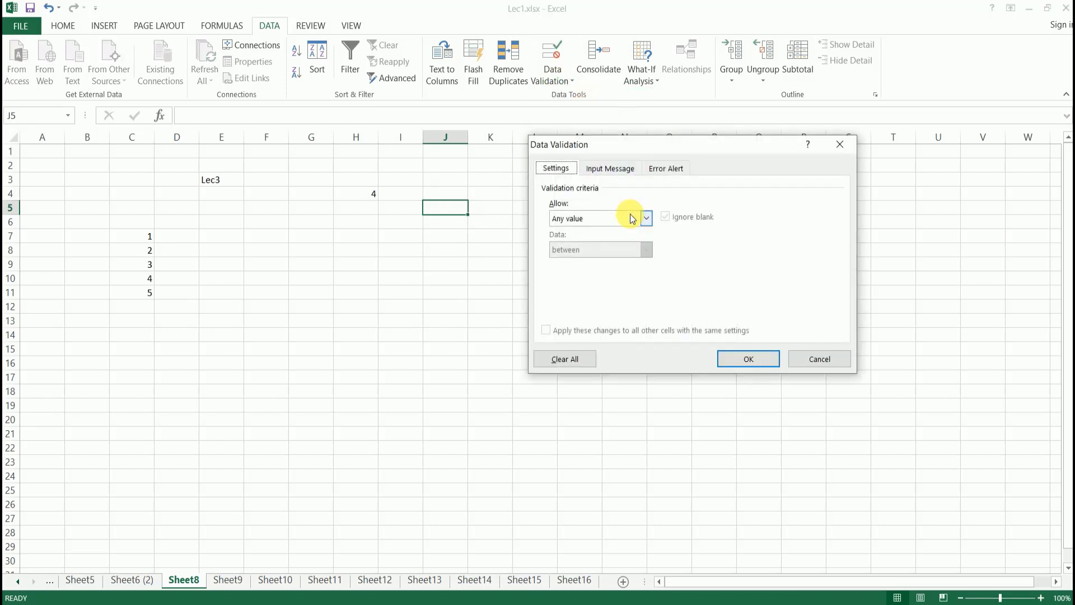
{"action": "left_click", "coordinate": [632, 218]}
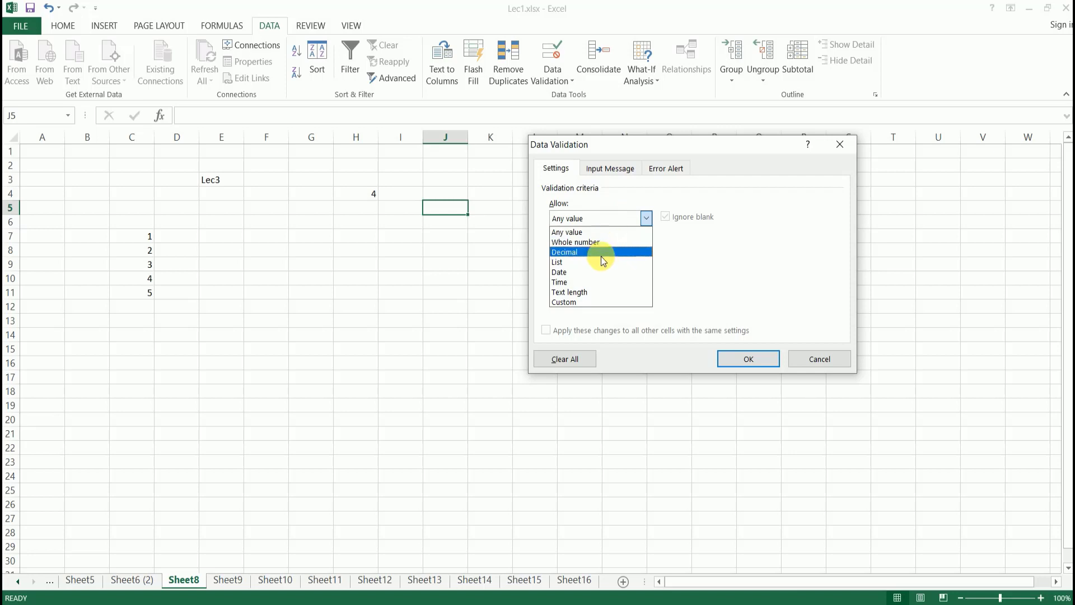
{"action": "left_click", "coordinate": [595, 269]}
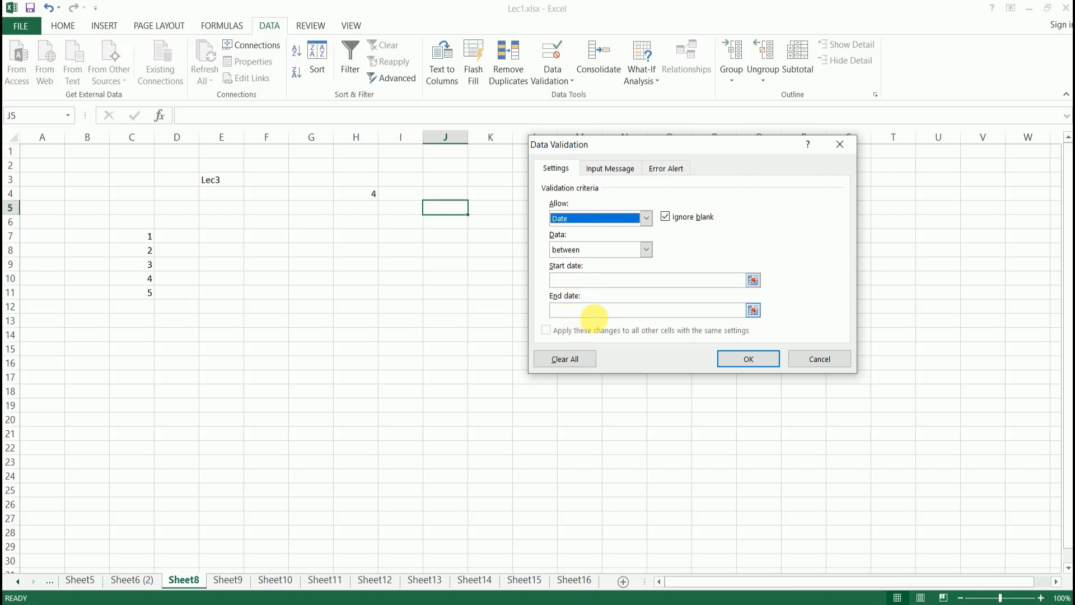
{"action": "left_click", "coordinate": [572, 280]}
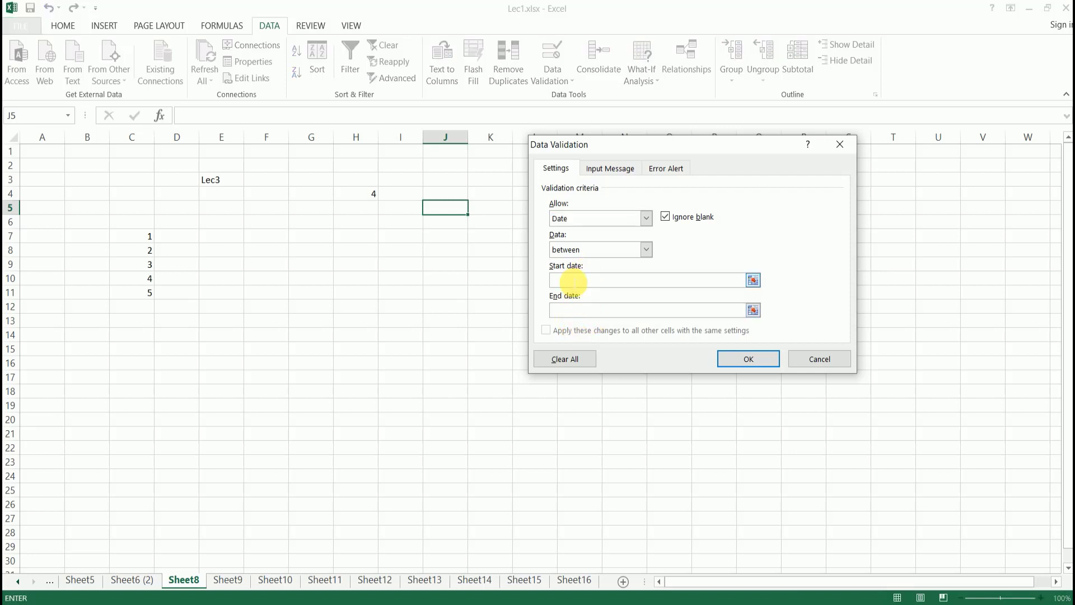
{"action": "left_click", "coordinate": [580, 313]}
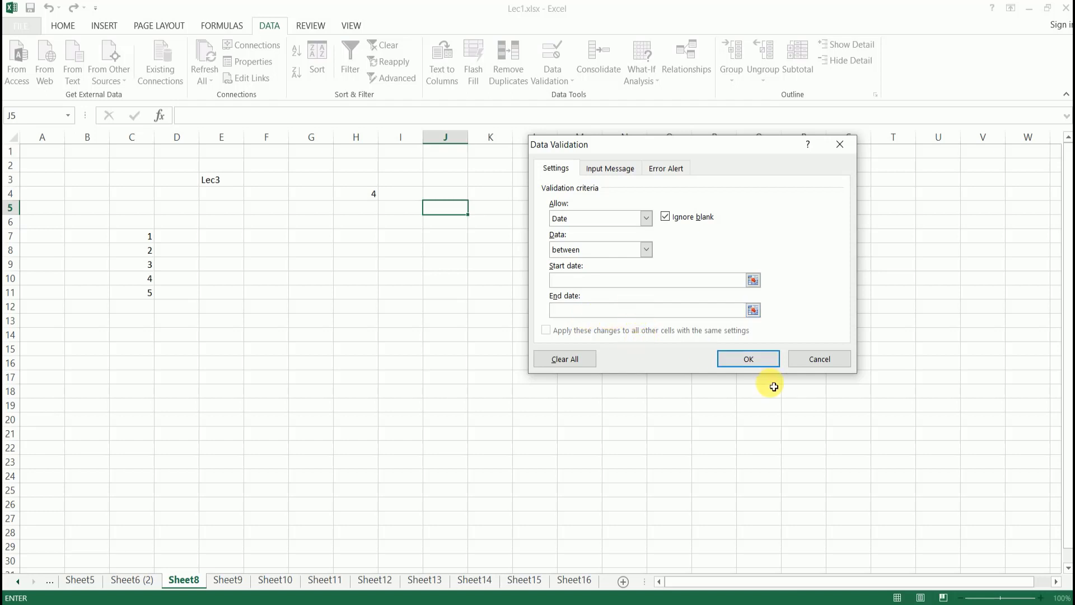
- Switch J5's allowed type to Time and try to apply the rule with the start and end times blank
{"action": "left_click", "coordinate": [646, 218]}
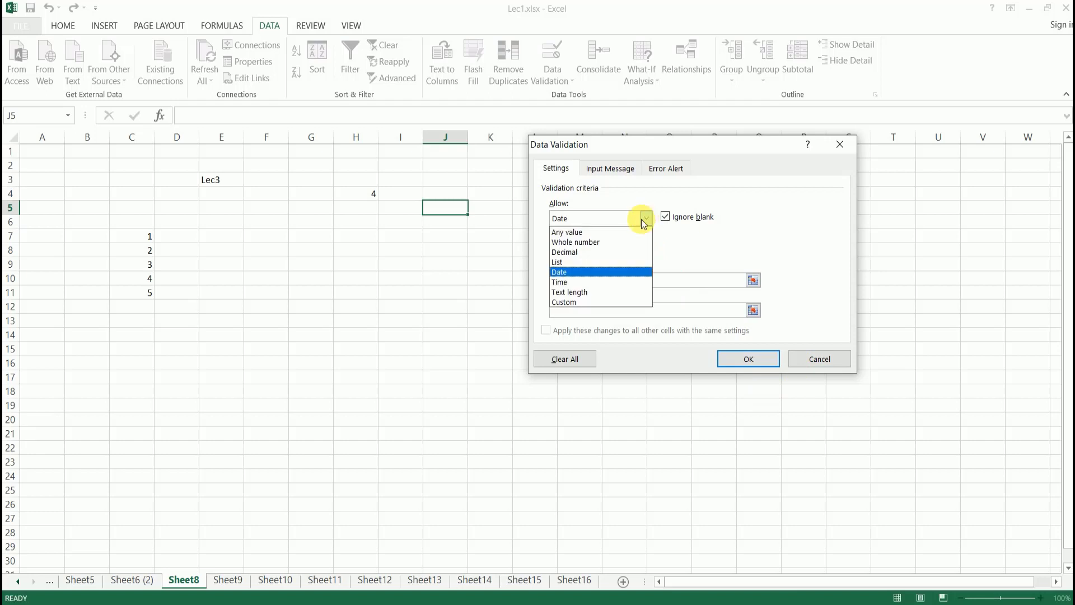
{"action": "left_click", "coordinate": [564, 280]}
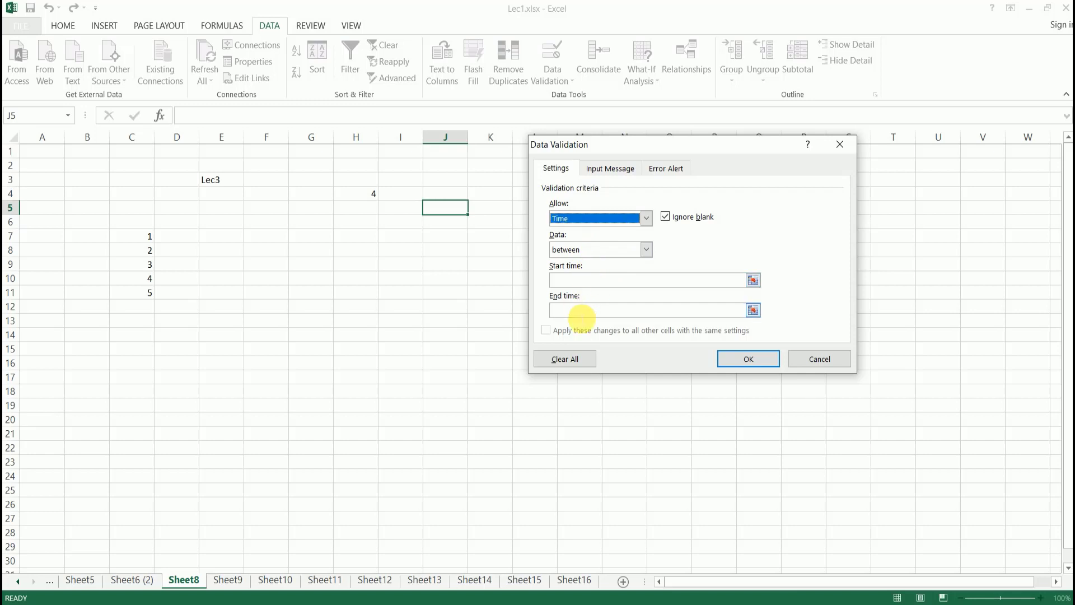
{"action": "left_click", "coordinate": [748, 361]}
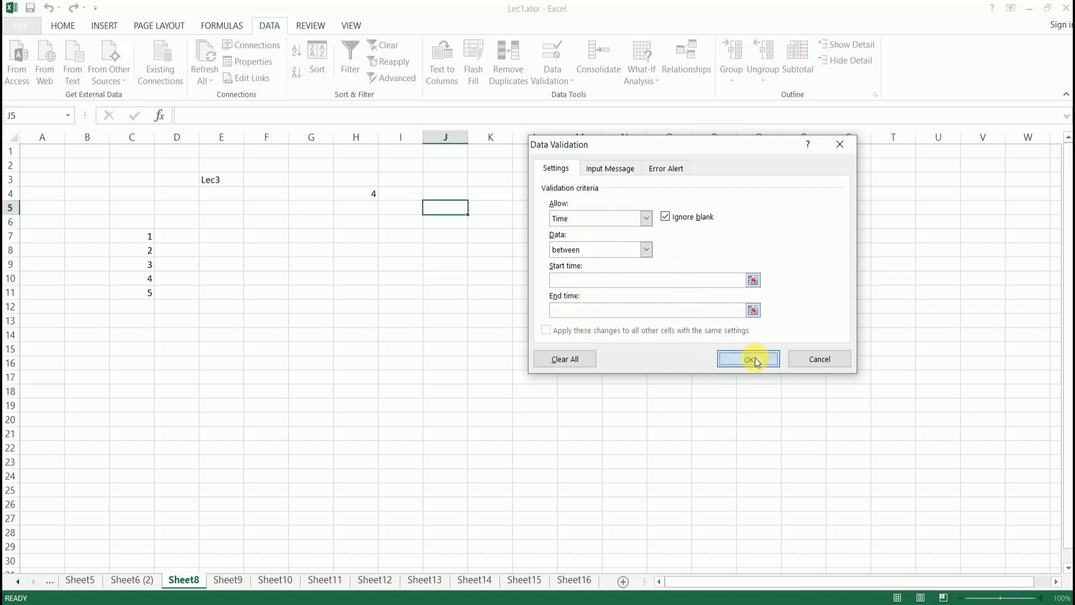
{"action": "left_click", "coordinate": [764, 367]}
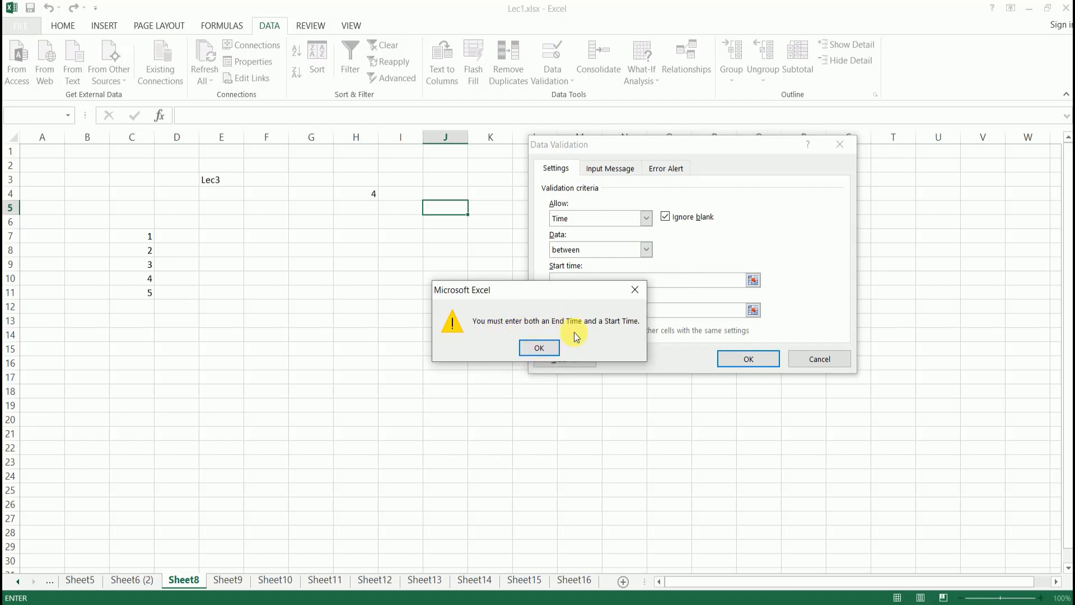
{"action": "left_click", "coordinate": [544, 348]}
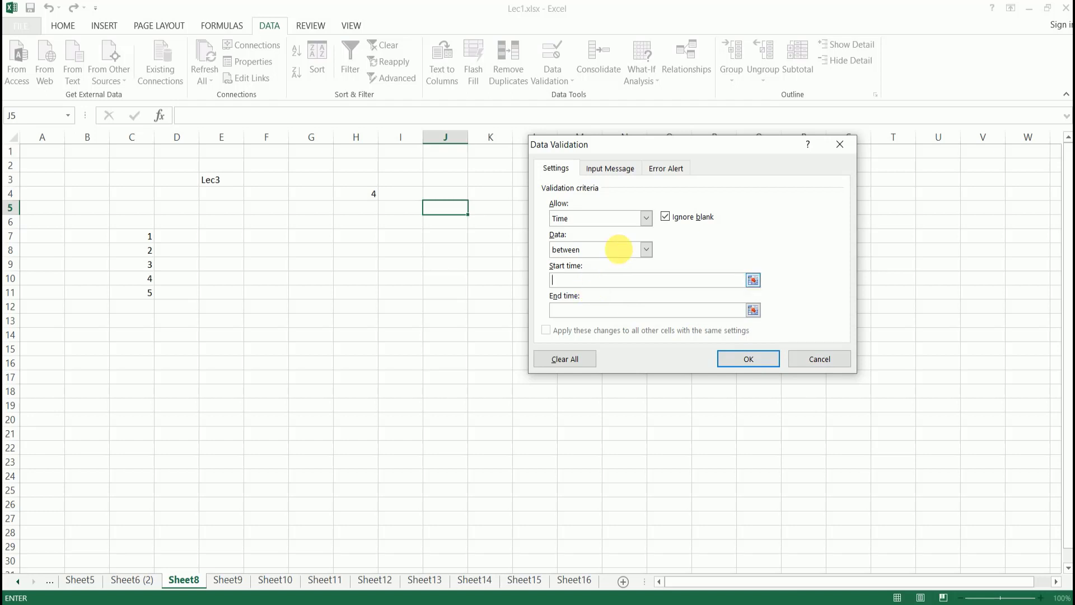
- Set J5's validation rule to allow text length between a minimum of 4 and a maximum of 5, and apply it
{"action": "left_click", "coordinate": [645, 218]}
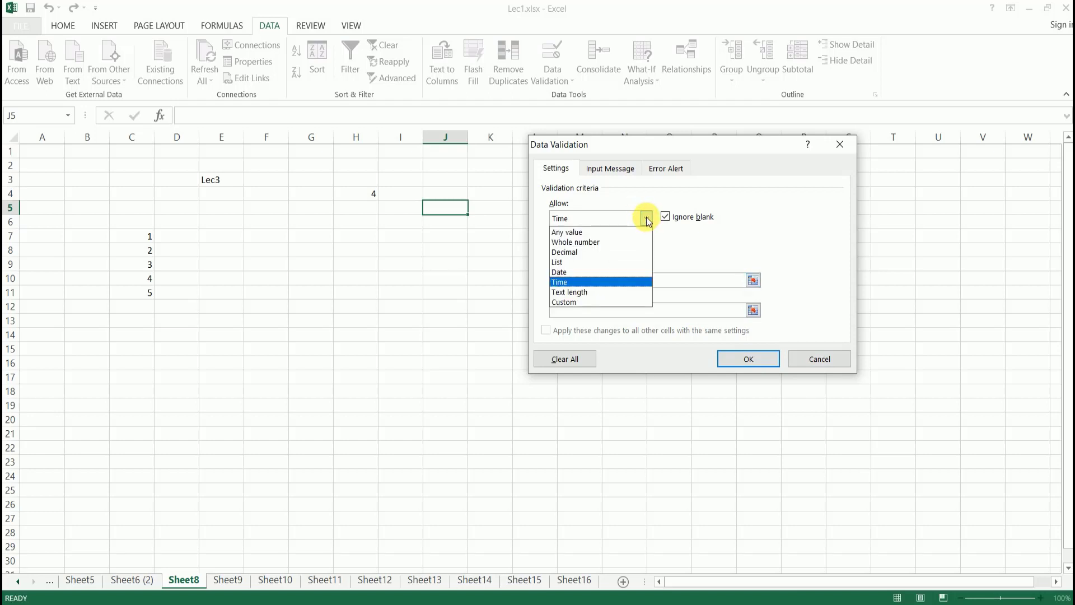
{"action": "left_click", "coordinate": [578, 292]}
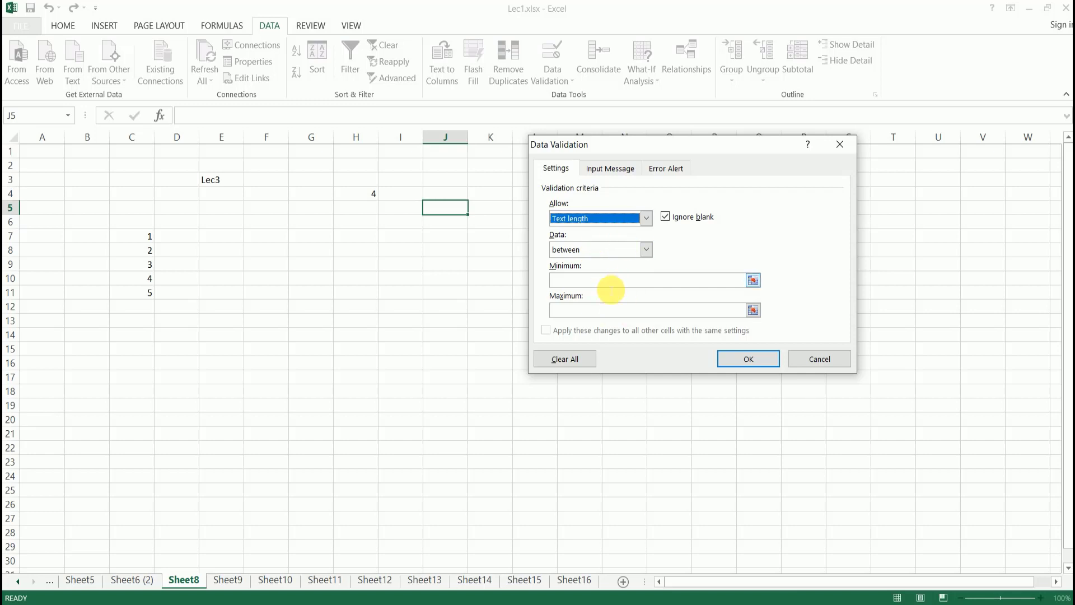
{"action": "left_click", "coordinate": [610, 283]}
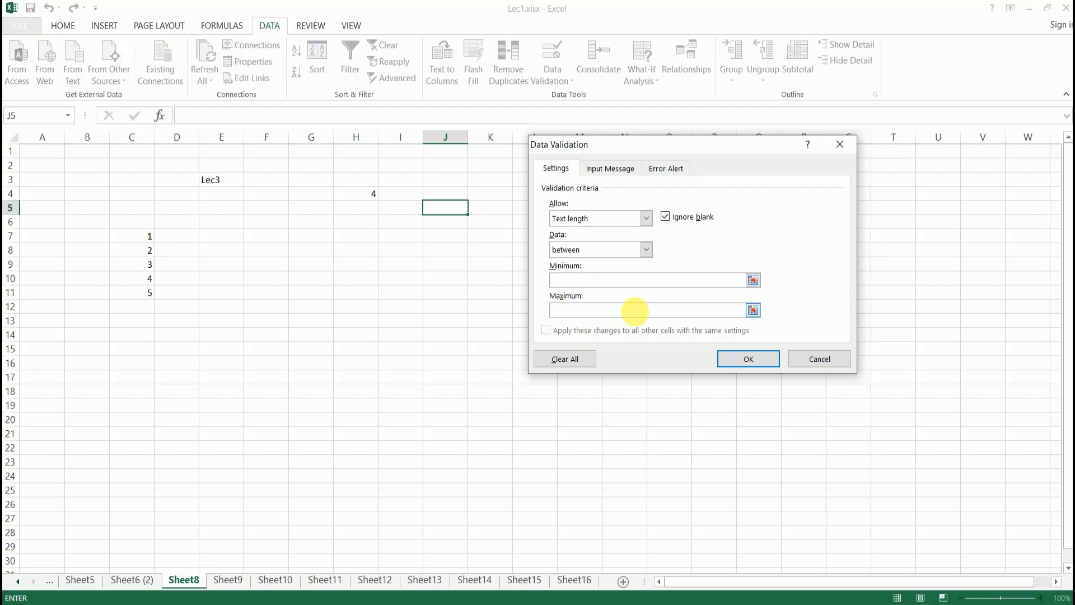
{"action": "type", "text": "4"}
{"action": "left_click", "coordinate": [635, 311]}
{"action": "type", "text": "5"}
{"action": "left_click", "coordinate": [765, 359]}
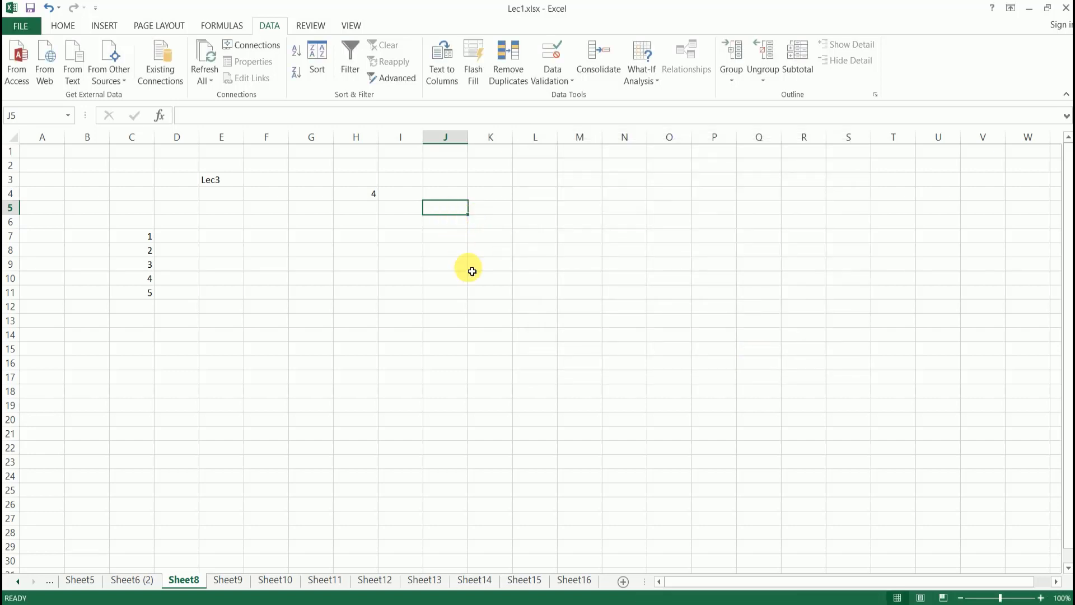
- Test the text-length rule by trying to enter "poiulkj" in cell J5, and discard the entry
{"action": "type", "text": "poi"}
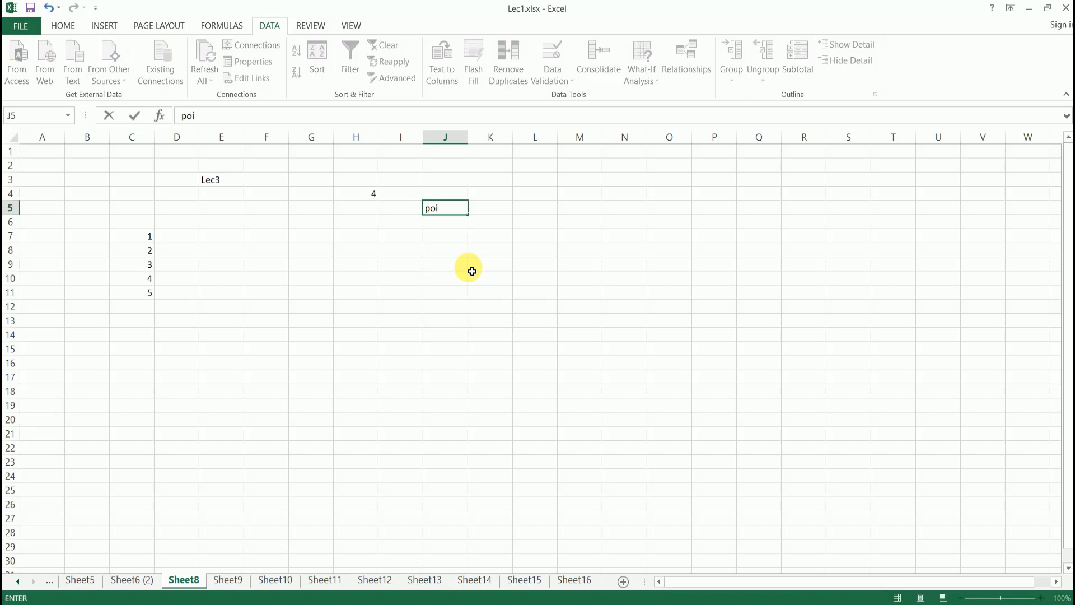
{"action": "type", "text": "ulkj"}
{"action": "key", "text": "Return"}
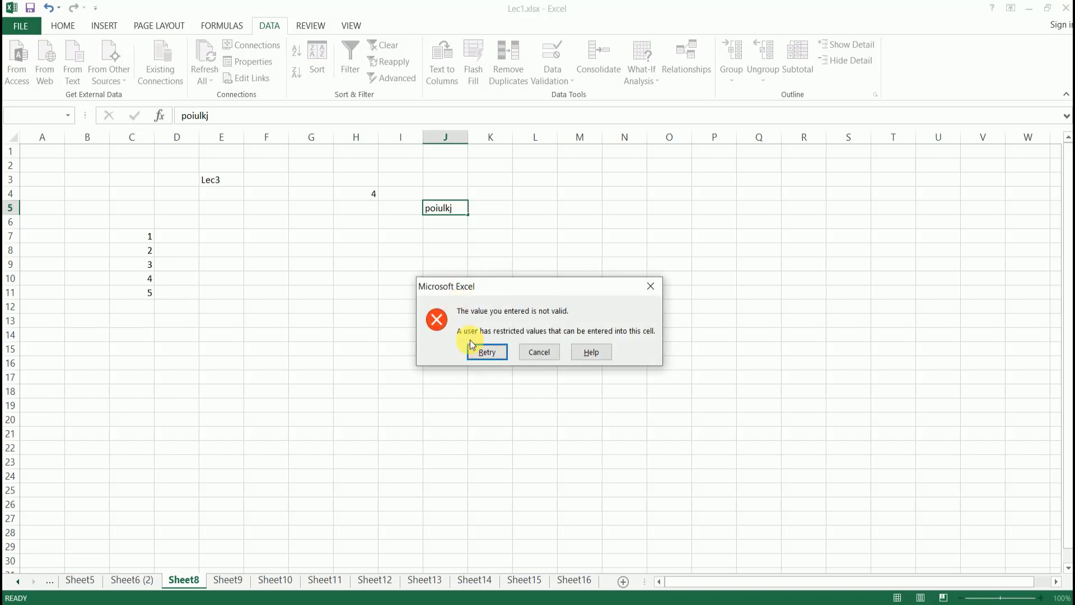
{"action": "left_click", "coordinate": [544, 353]}
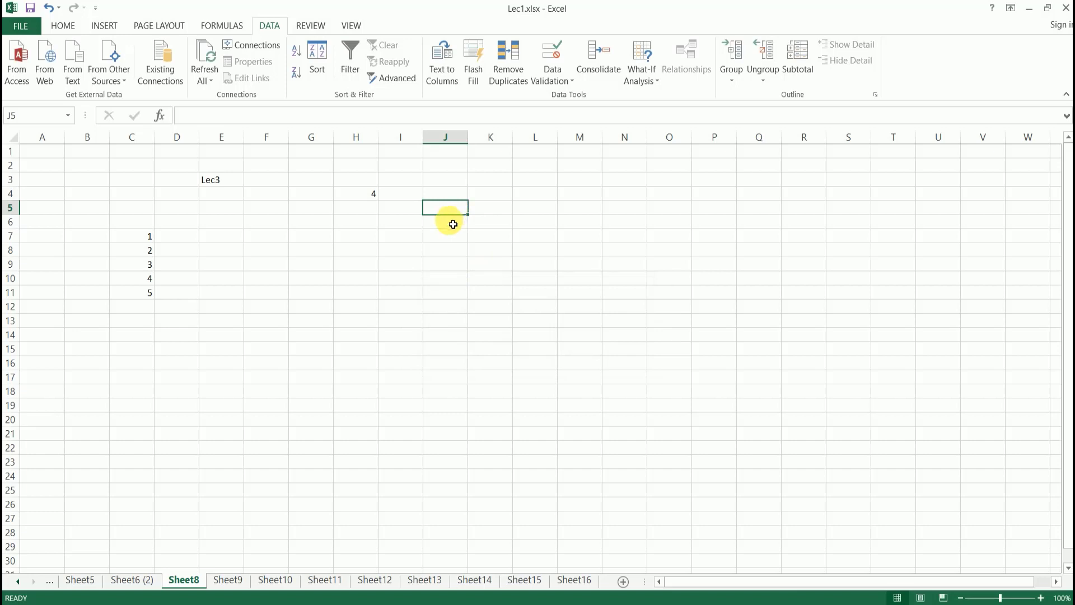
- Enter the five-character text "poilk" in cell J5 and reselect the cell
{"action": "type", "text": "poilk"}
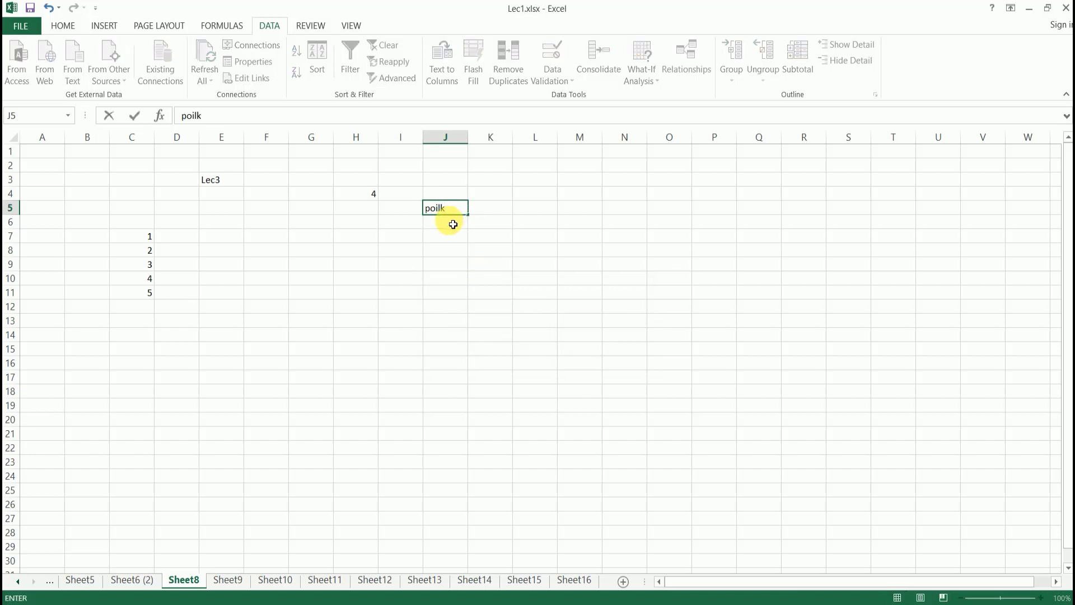
{"action": "key", "text": "Return"}
{"action": "key", "text": "Up"}
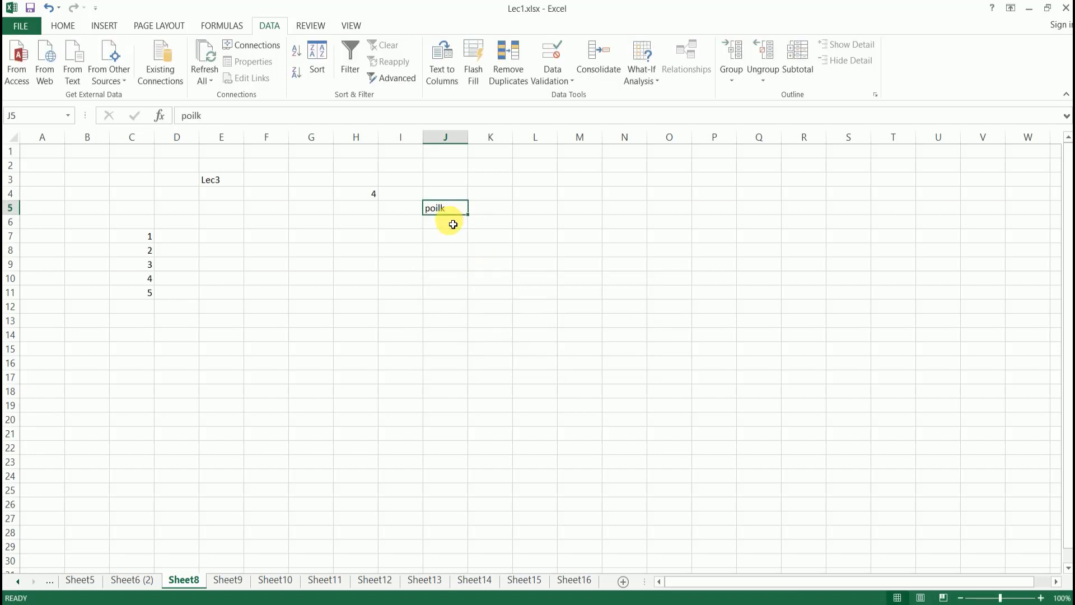
- Try to apply a Custom validation rule to cell K7 with the formula left blank, and cancel the settings
{"action": "left_click", "coordinate": [481, 239]}
{"action": "left_click", "coordinate": [561, 81]}
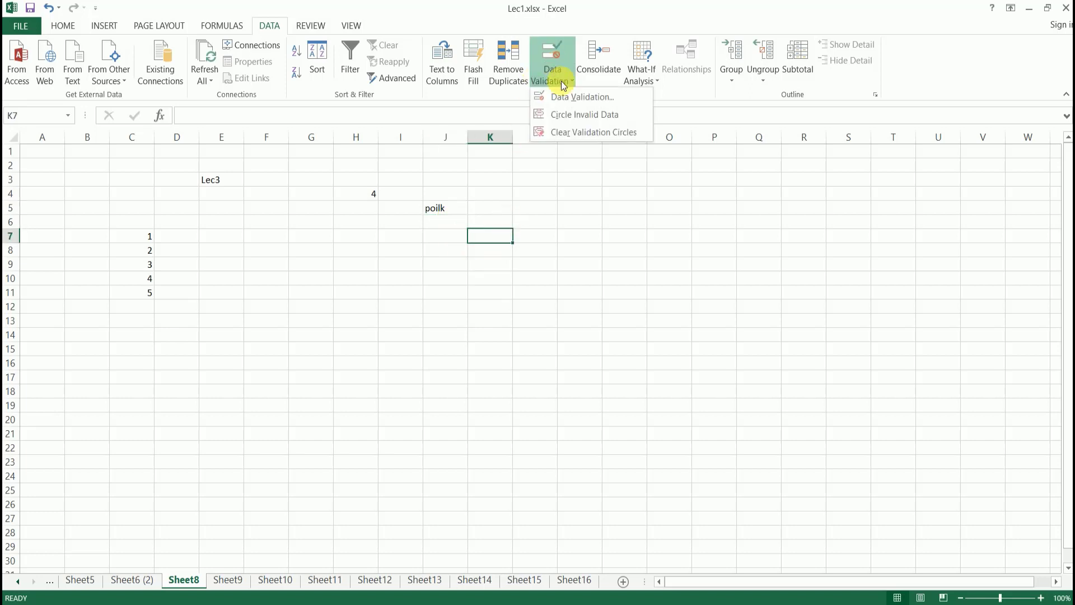
{"action": "left_click", "coordinate": [573, 98]}
{"action": "left_click", "coordinate": [627, 218]}
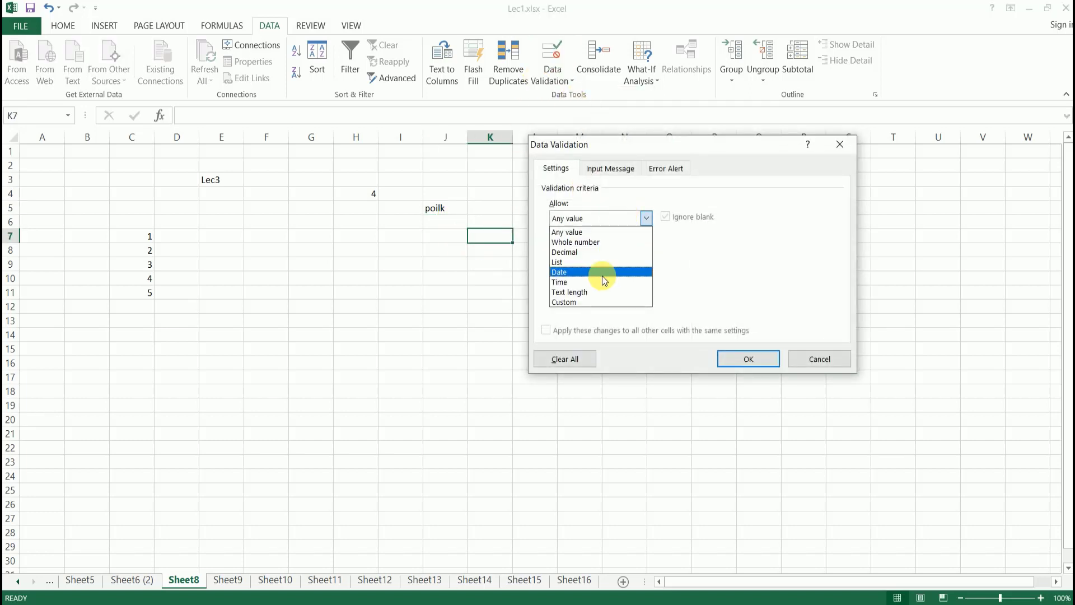
{"action": "left_click", "coordinate": [597, 300]}
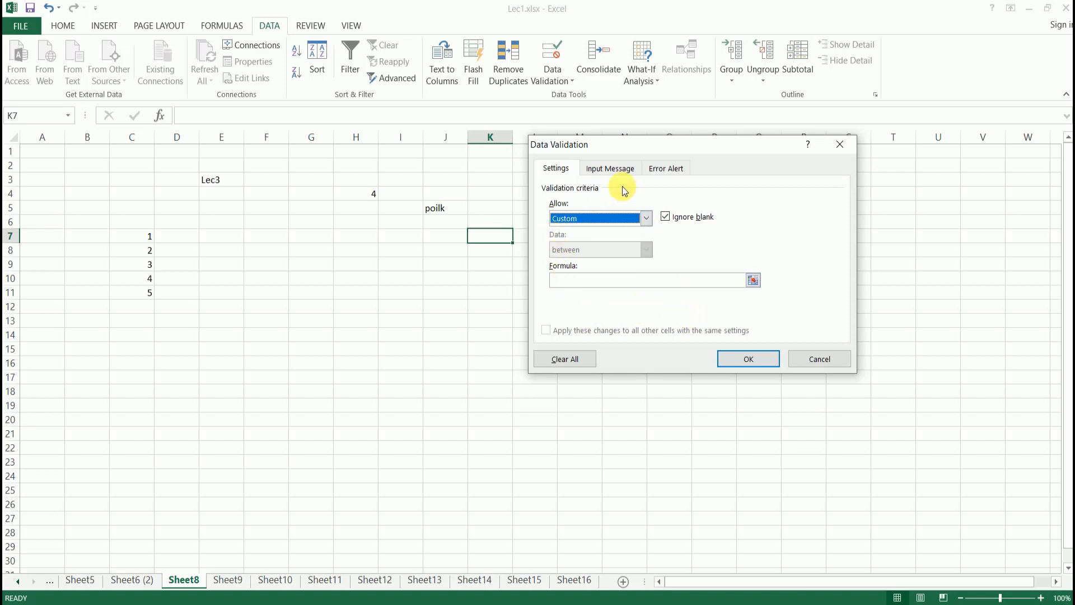
{"action": "left_click", "coordinate": [745, 360]}
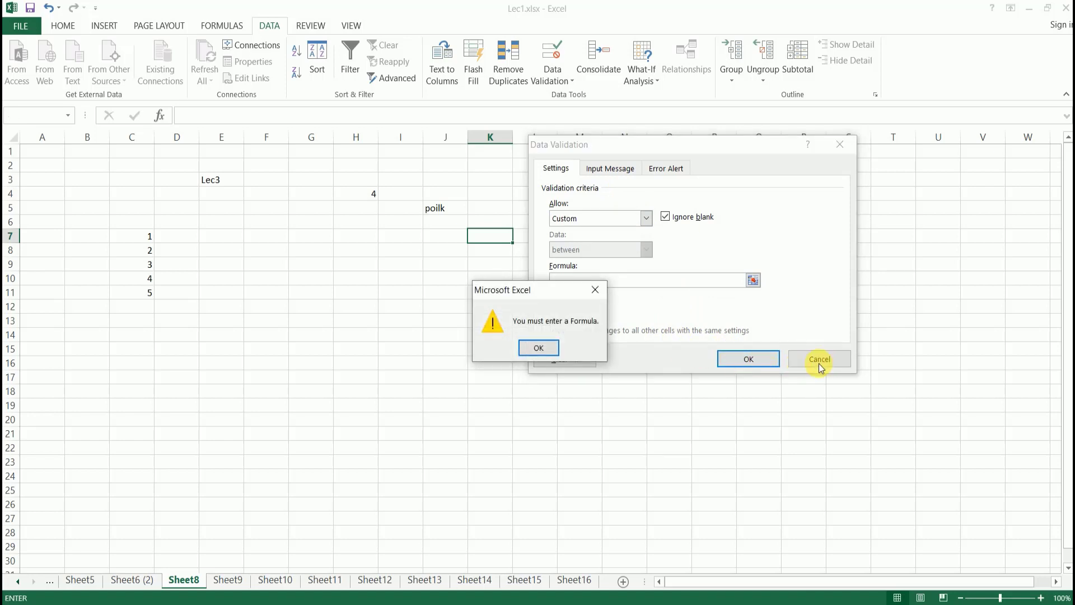
{"action": "left_click", "coordinate": [595, 289]}
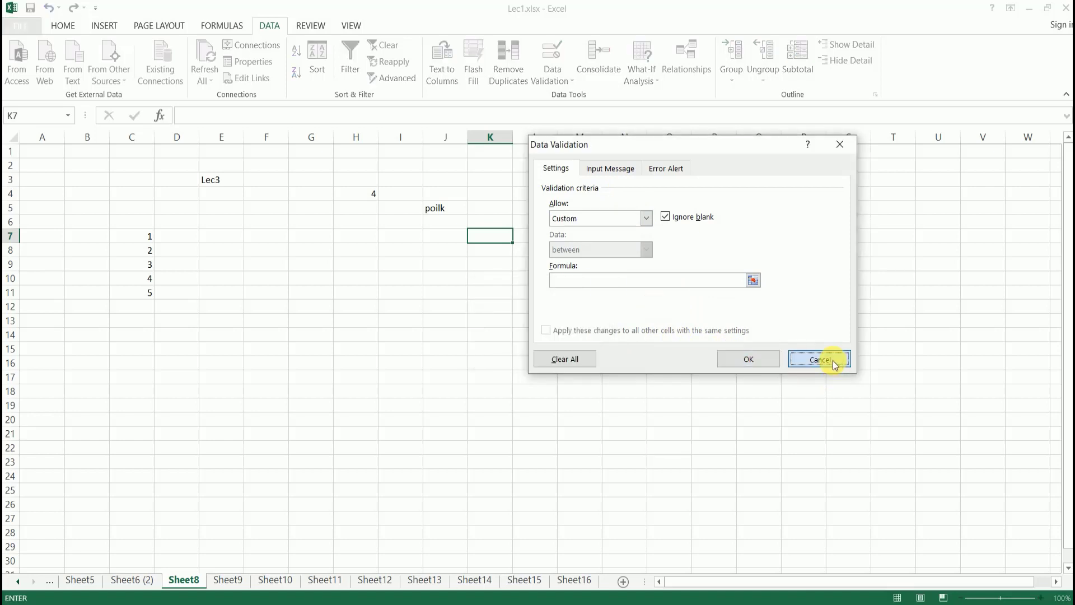
{"action": "left_click", "coordinate": [832, 361]}
- Test J5's text-length rule again with the six-character entry "ppoool", and discard the entry
{"action": "left_click", "coordinate": [450, 211]}
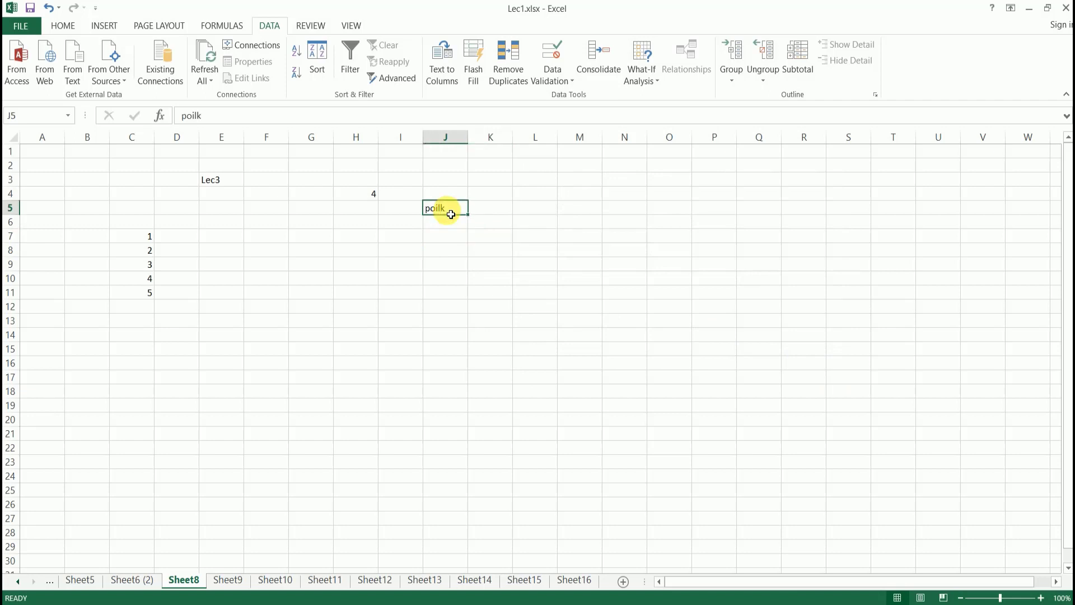
{"action": "type", "text": "ppoool"}
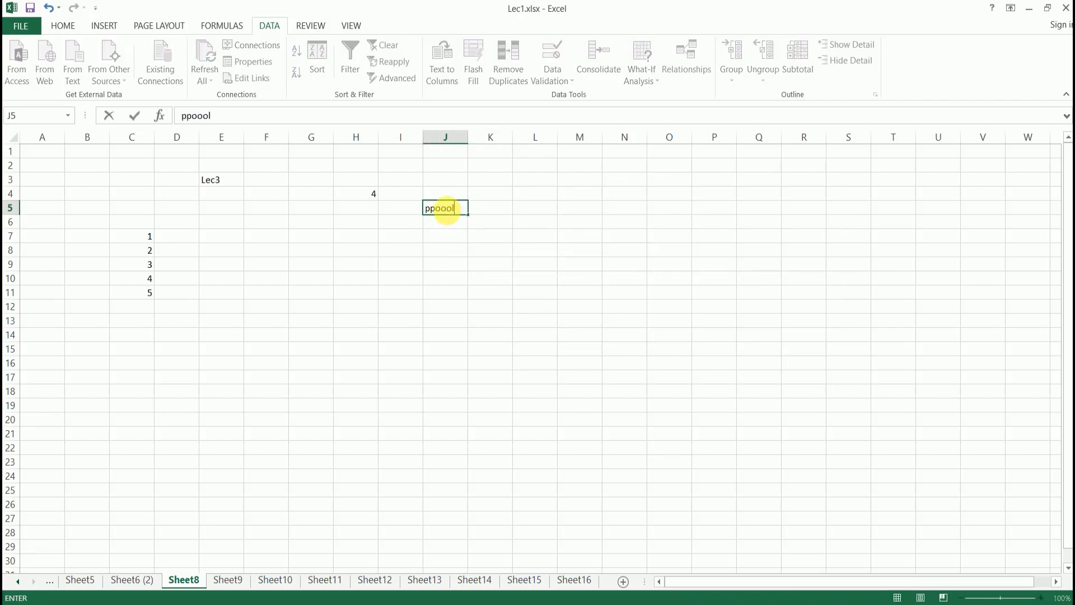
{"action": "key", "text": "Return"}
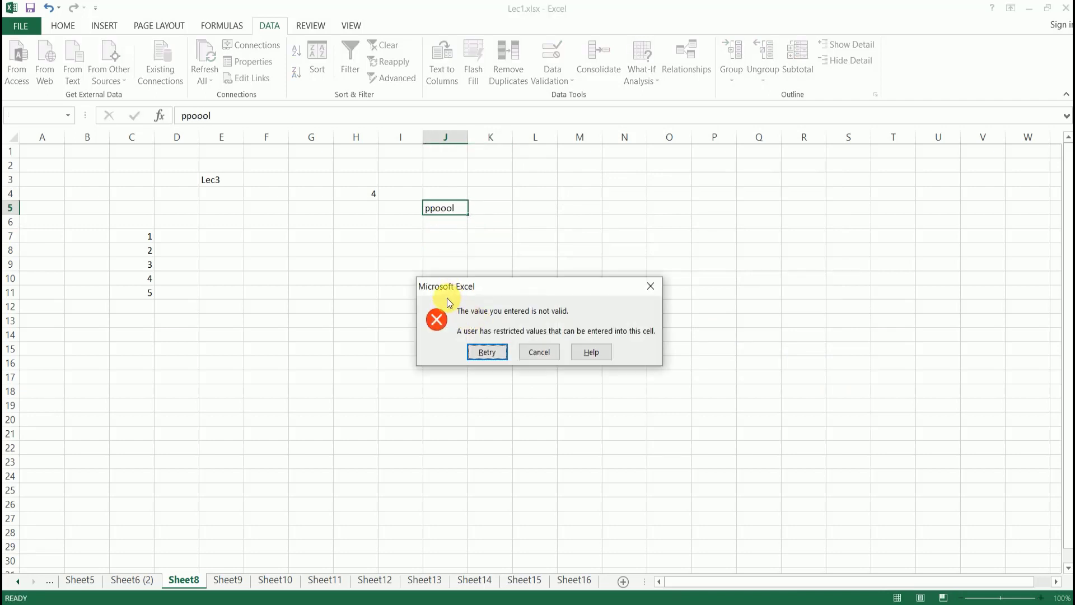
{"action": "left_click", "coordinate": [533, 353]}
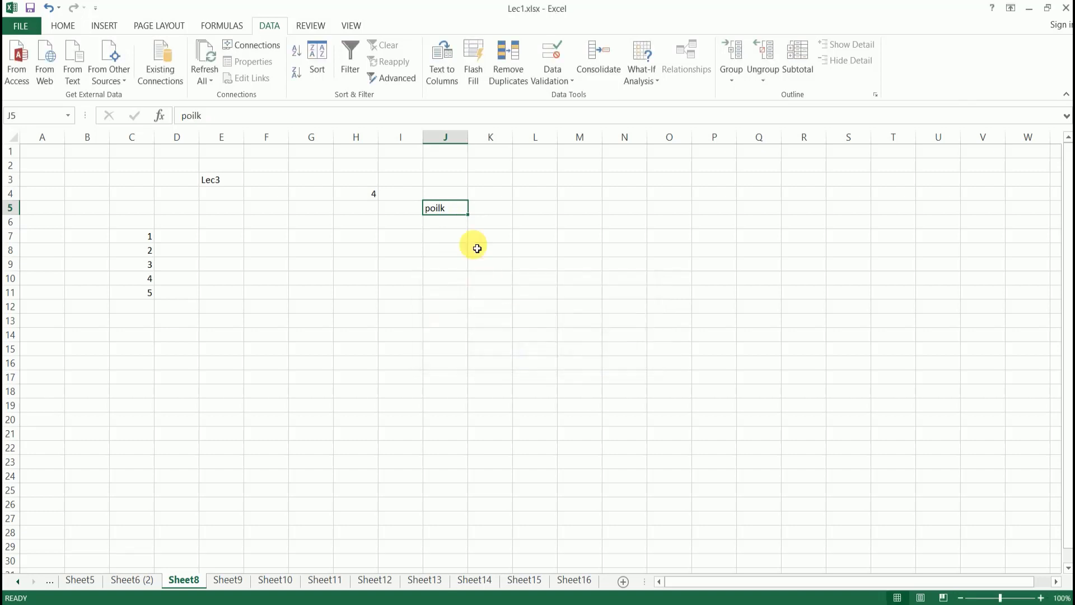
- Open J5's data validation, view the input message options, and cancel without changes
{"action": "left_click", "coordinate": [466, 229]}
{"action": "left_click", "coordinate": [446, 212]}
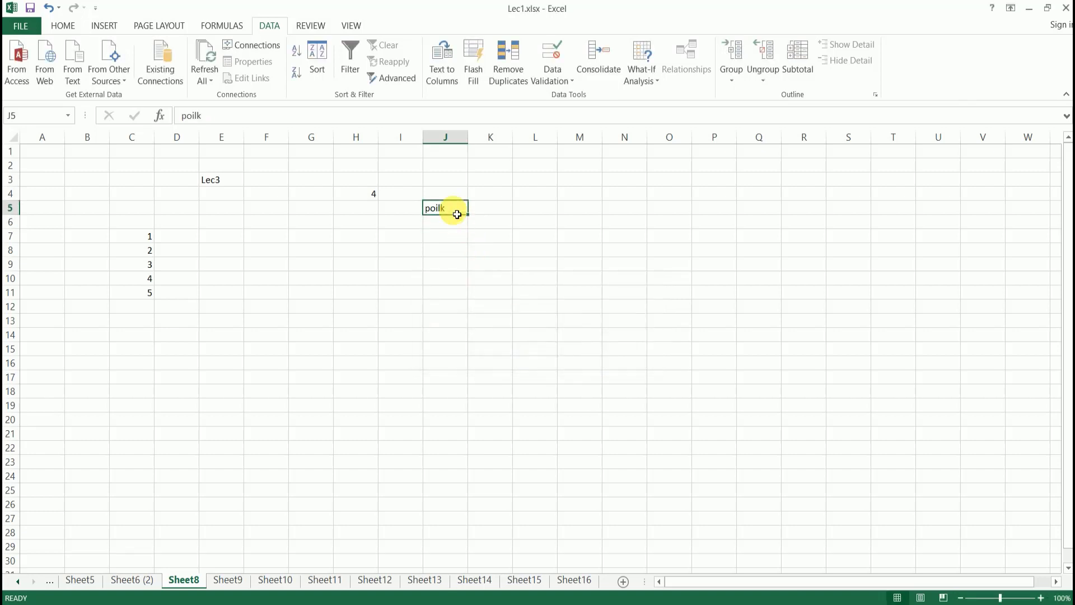
{"action": "left_click", "coordinate": [560, 71]}
{"action": "left_click", "coordinate": [570, 98]}
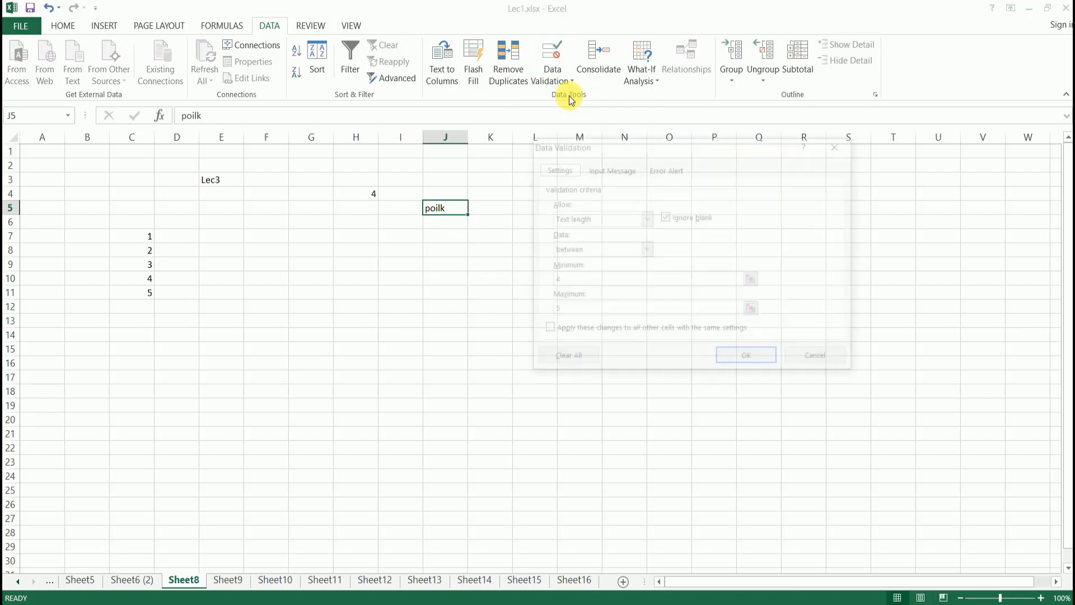
{"action": "left_click", "coordinate": [611, 169]}
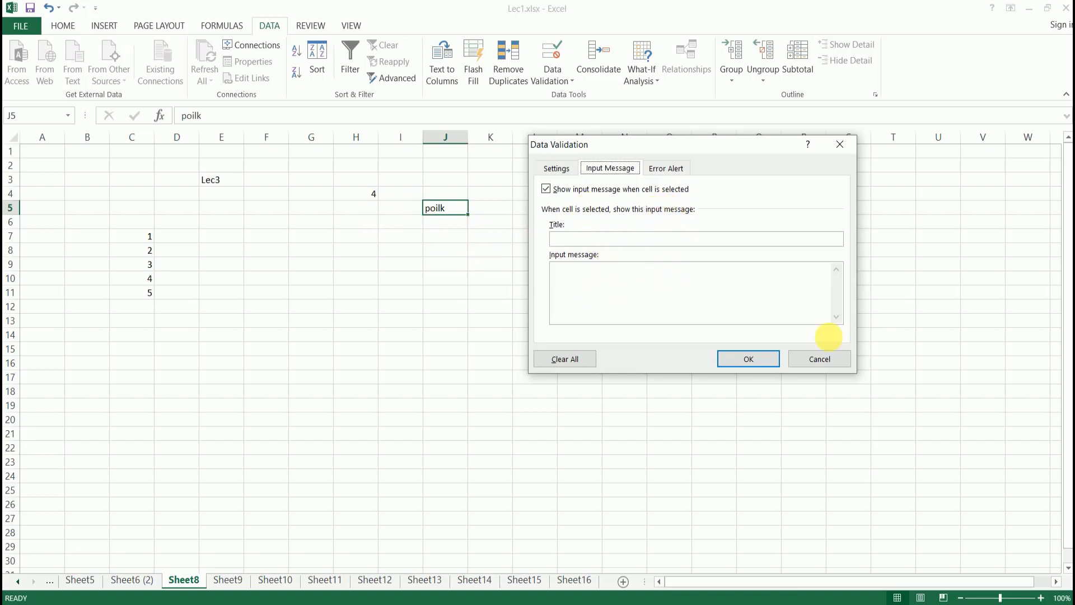
{"action": "left_click", "coordinate": [801, 359]}
- Open the input message options of cell J8's data validation and set the title to "Note:"
{"action": "left_click", "coordinate": [452, 250]}
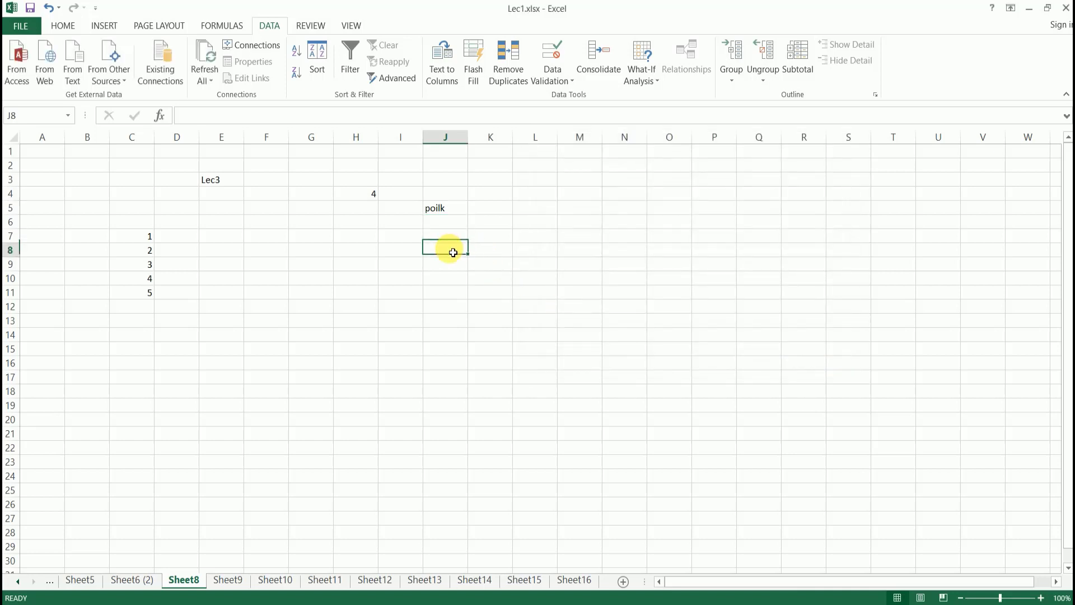
{"action": "left_click", "coordinate": [566, 71]}
{"action": "left_click", "coordinate": [577, 96]}
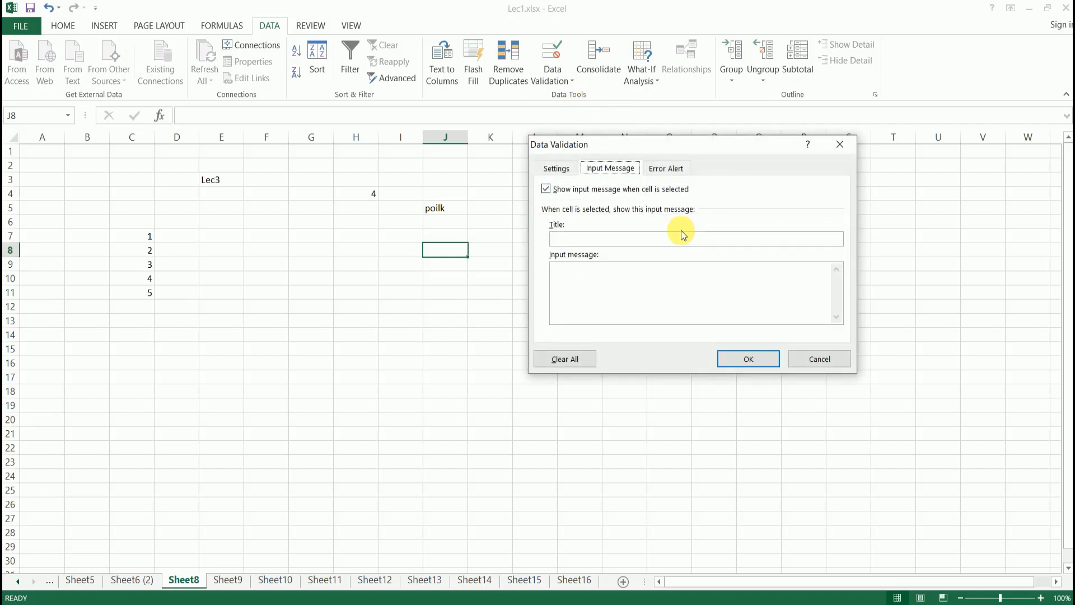
{"action": "left_click", "coordinate": [615, 239]}
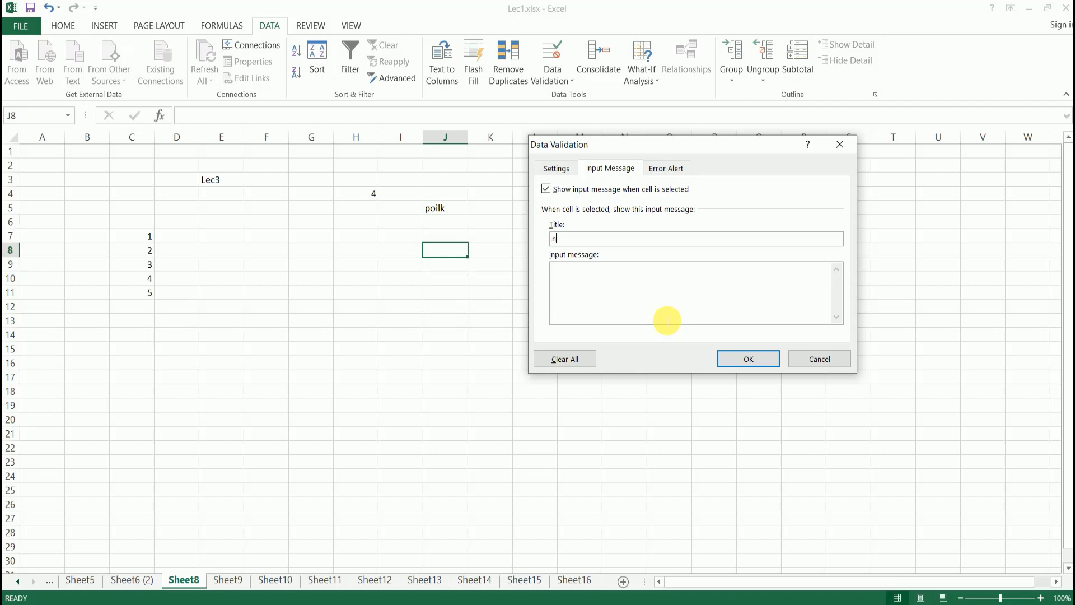
{"action": "type", "text": "no"}
{"action": "key", "text": "BackSpace"}
{"action": "key", "text": "BackSpace"}
{"action": "type", "text": "No"}
- Enter the input message "Please Subscribe My Channel" followed by the channel's name for cell J8, and apply it
{"action": "left_click", "coordinate": [666, 321]}
{"action": "type", "text": "Please Su"}
{"action": "type", "text": "bscribe My Channel Techlo"}
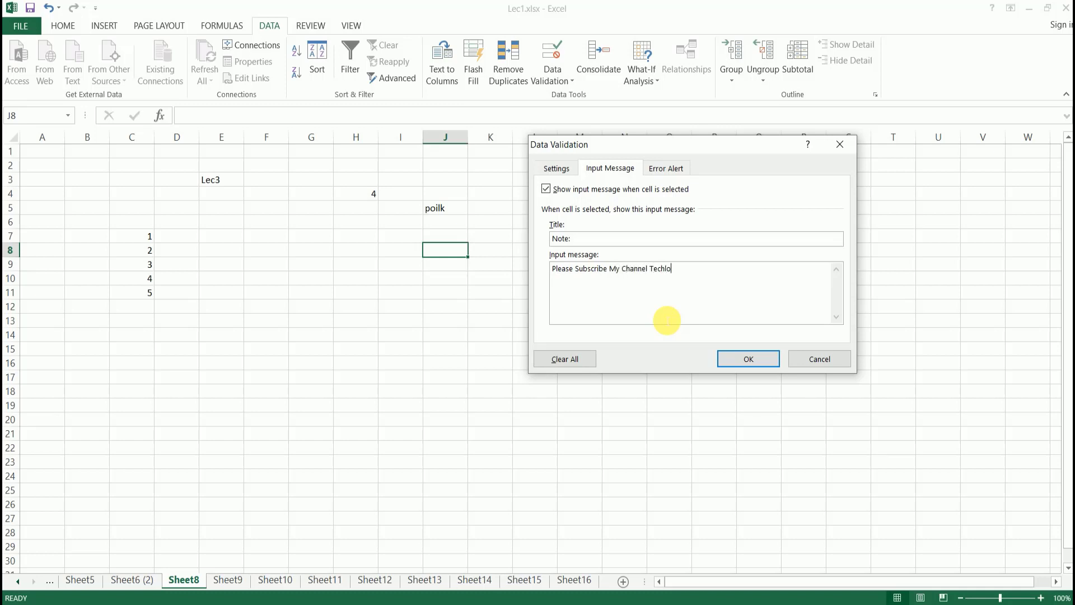
{"action": "type", "text": "gic tariq"}
{"action": "left_click", "coordinate": [749, 363]}
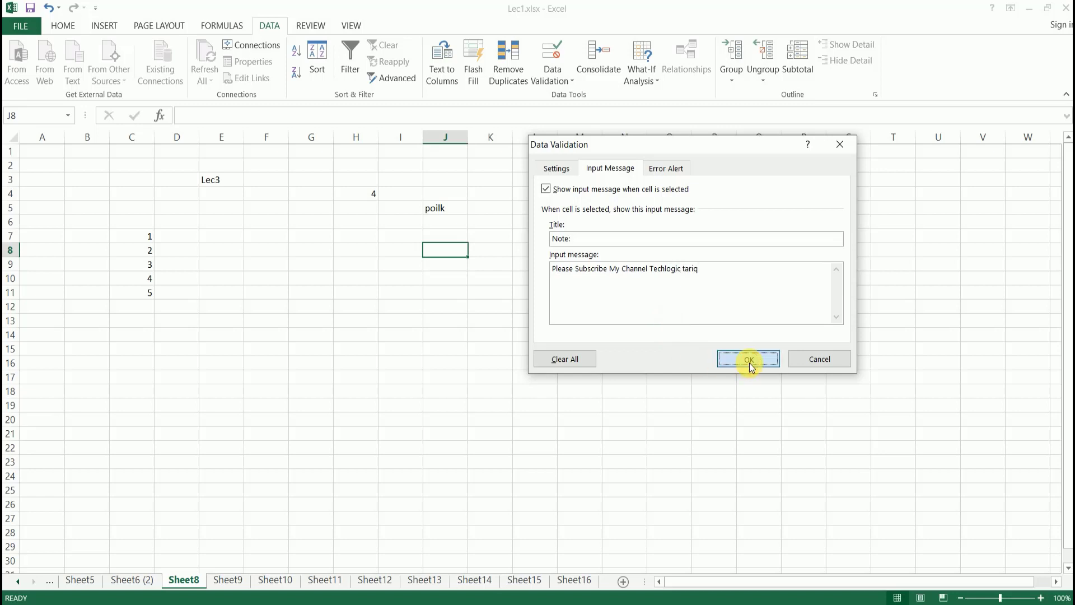
- Check J8's input message by repeatedly selecting other cells and returning to J8
{"action": "left_click", "coordinate": [585, 378]}
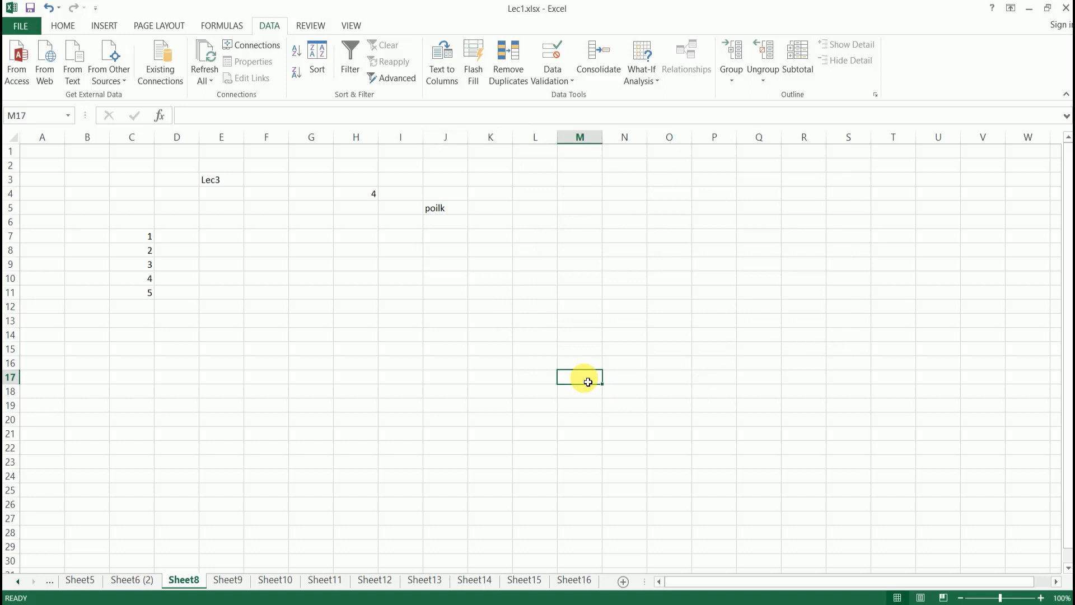
{"action": "left_click", "coordinate": [448, 252]}
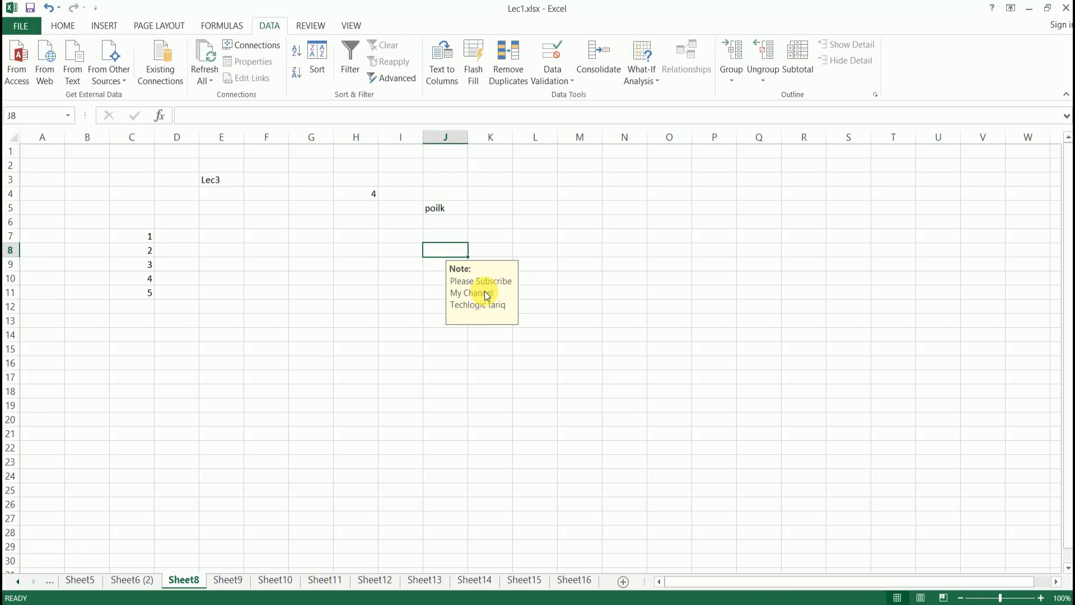
{"action": "left_click", "coordinate": [492, 249]}
{"action": "left_click", "coordinate": [456, 251]}
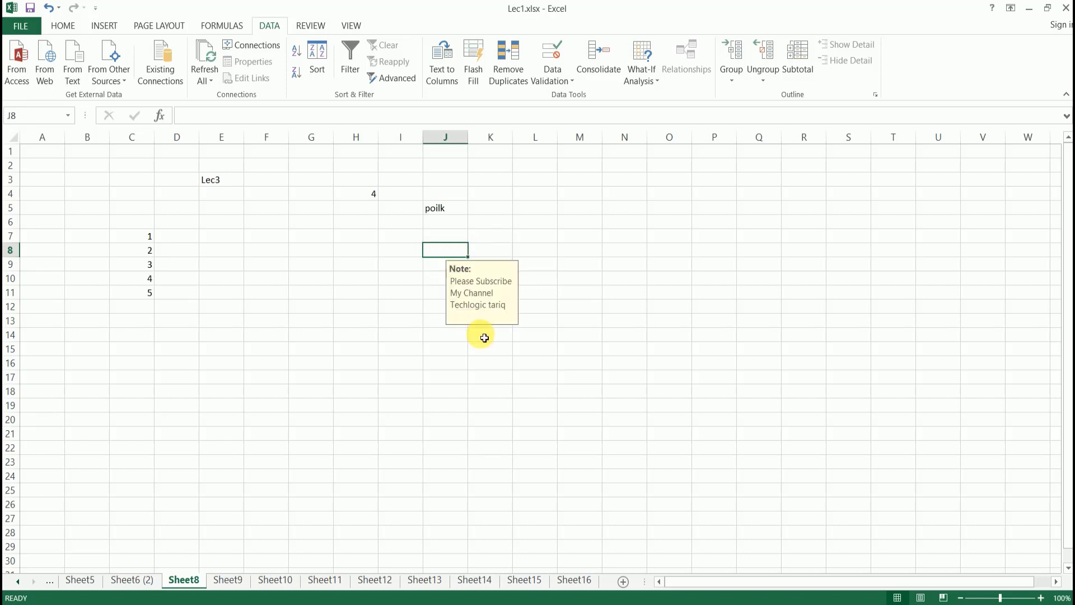
{"action": "left_click", "coordinate": [526, 244]}
{"action": "left_click", "coordinate": [457, 251]}
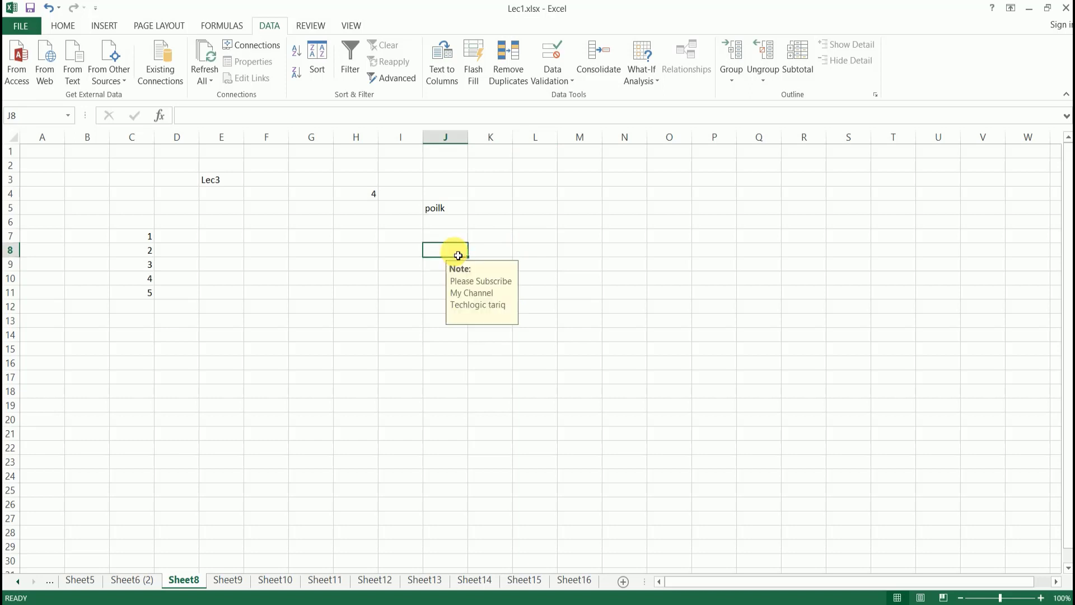
- Clear all data validation settings from cell J8, apply the change, and reselect the cell to check it
{"action": "left_click", "coordinate": [560, 85]}
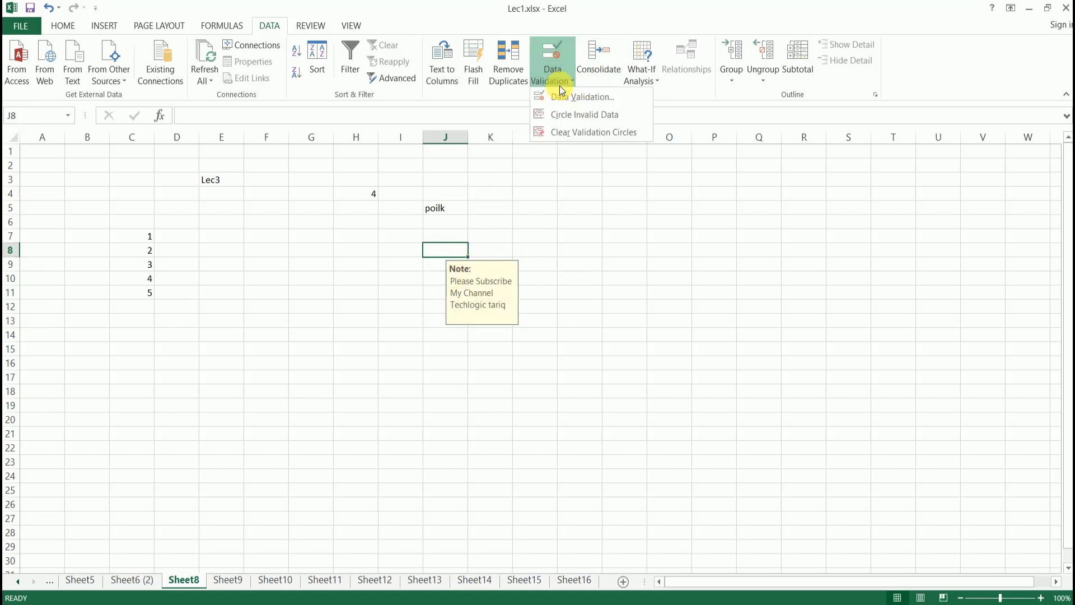
{"action": "left_click", "coordinate": [565, 101]}
{"action": "left_click", "coordinate": [567, 358]}
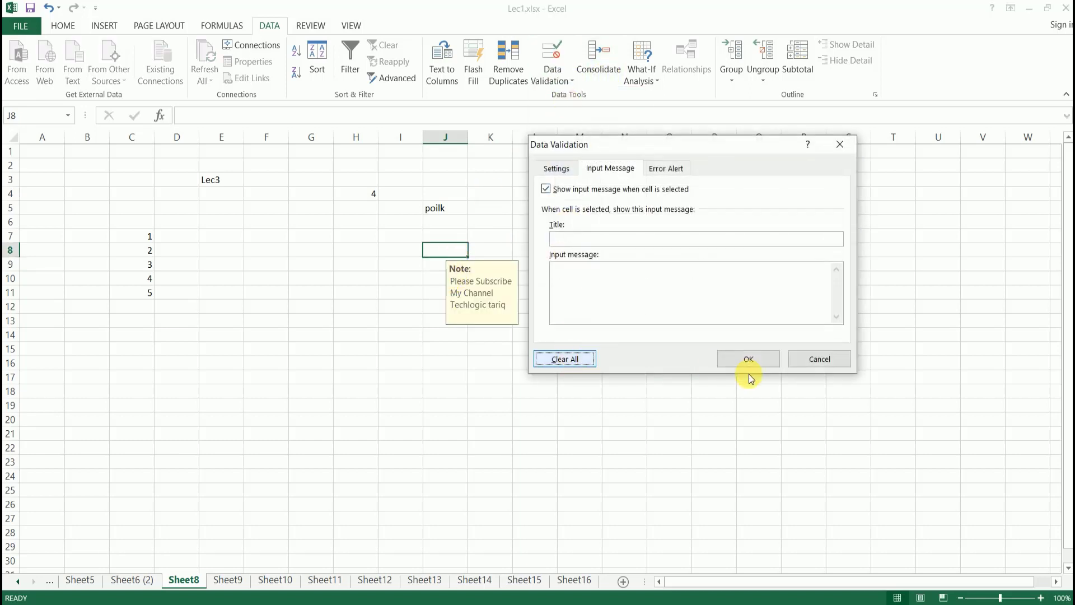
{"action": "left_click", "coordinate": [748, 359]}
{"action": "left_click", "coordinate": [492, 278]}
{"action": "left_click", "coordinate": [446, 247]}
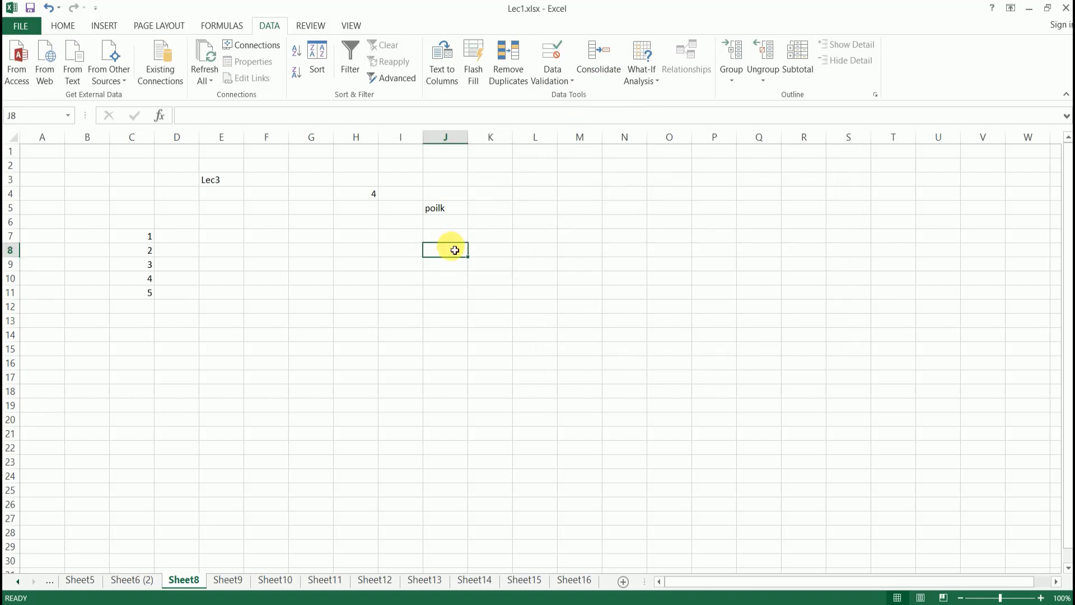
- Try to change cell J5's text to "poilki" to test its validation rule, and cancel the entry
{"action": "left_click", "coordinate": [442, 209]}
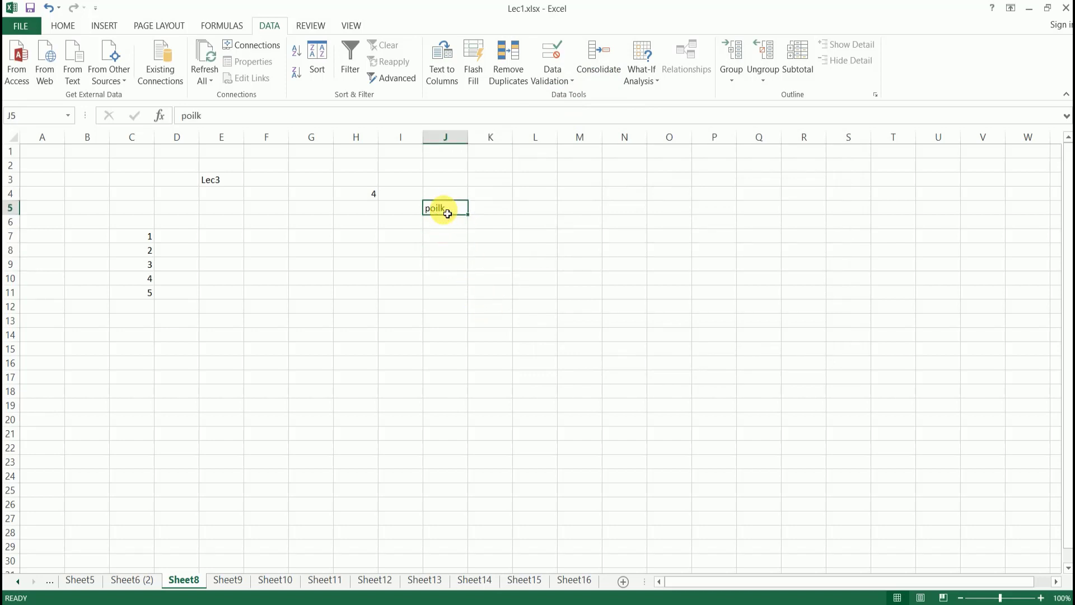
{"action": "double_click", "coordinate": [444, 211]}
{"action": "type", "text": "i"}
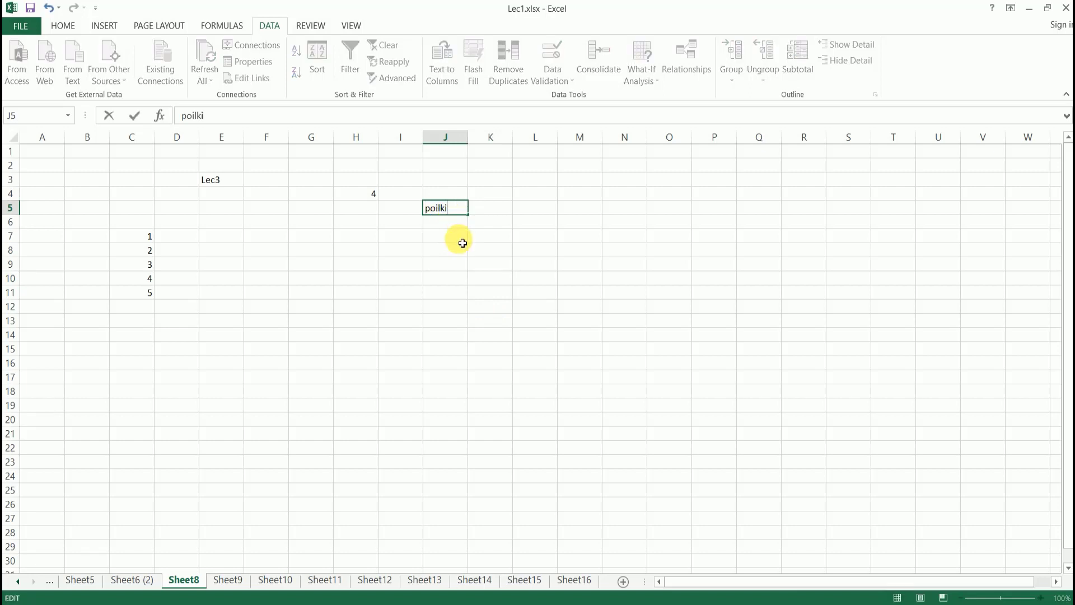
{"action": "key", "text": "Return"}
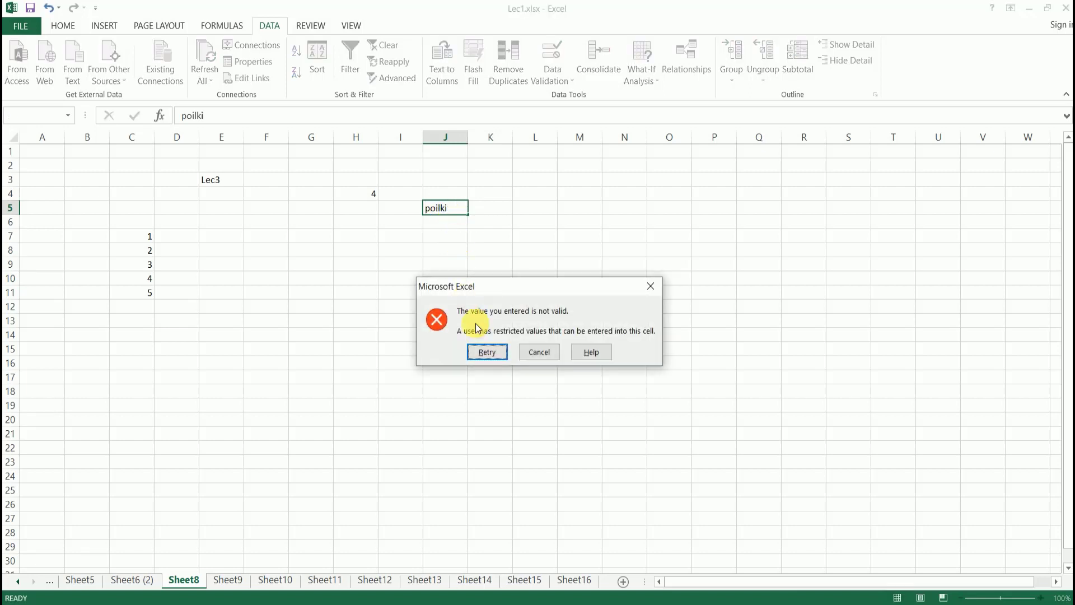
{"action": "left_click", "coordinate": [529, 353]}
- Review the error alert options in cell J5's data validation and close them without changes
{"action": "left_click", "coordinate": [559, 80]}
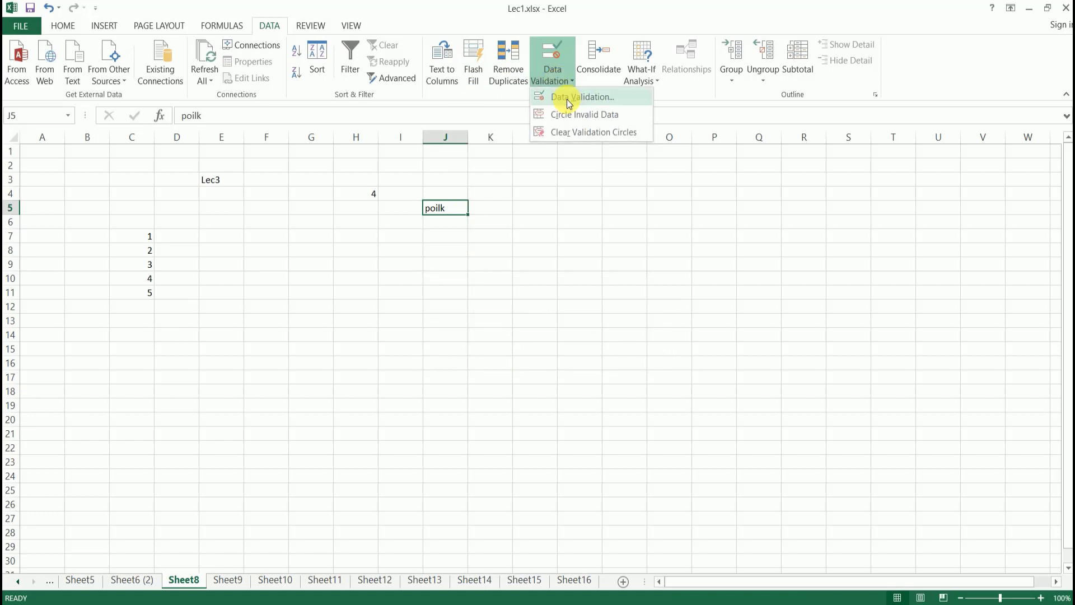
{"action": "left_click", "coordinate": [566, 97]}
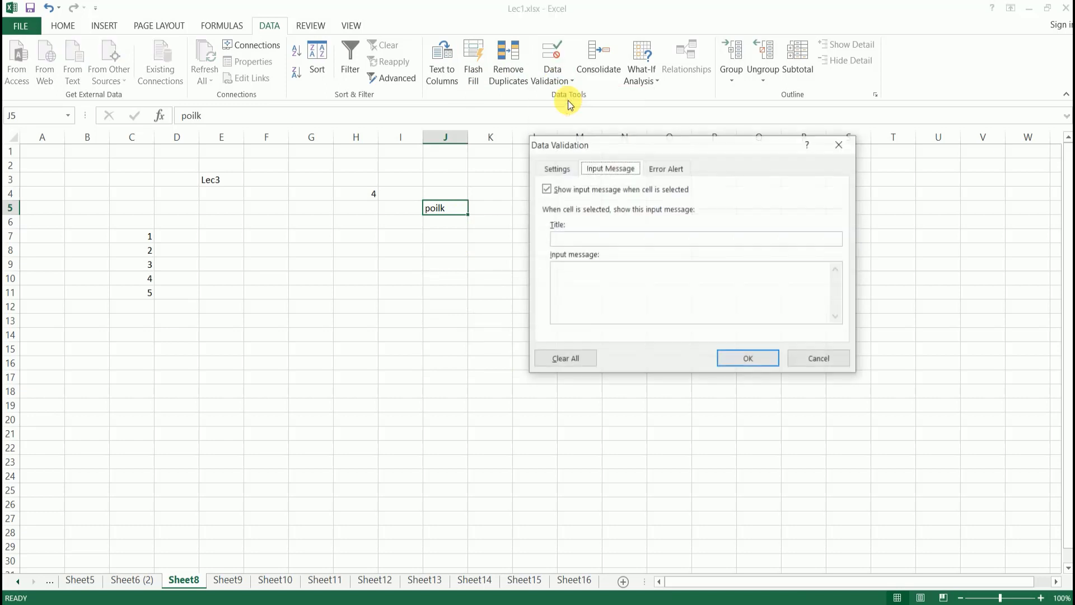
{"action": "left_click", "coordinate": [668, 170]}
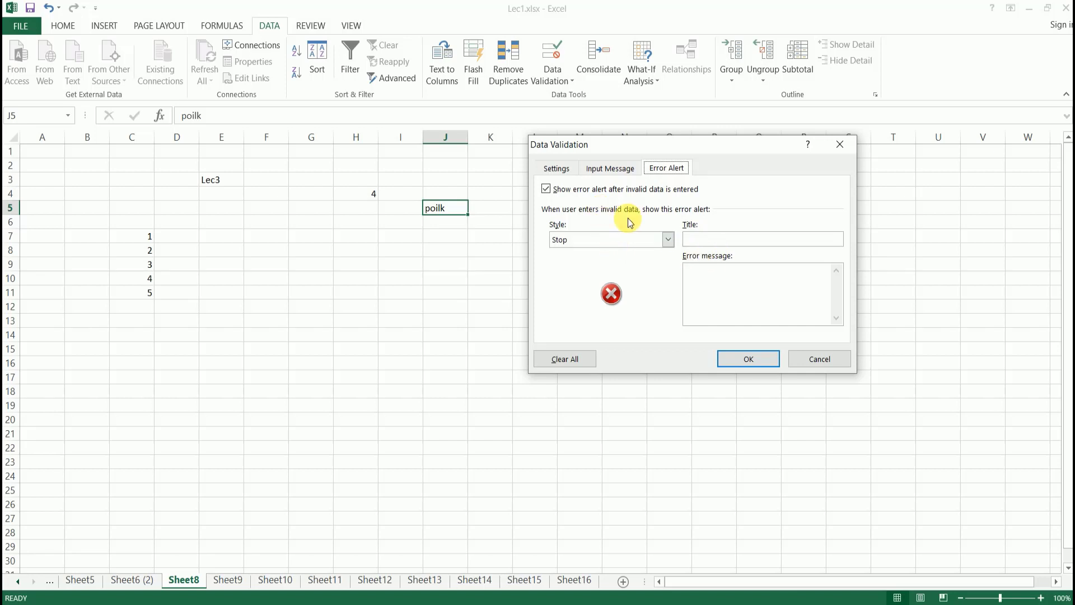
{"action": "left_click", "coordinate": [716, 236]}
{"action": "left_click", "coordinate": [819, 359]}
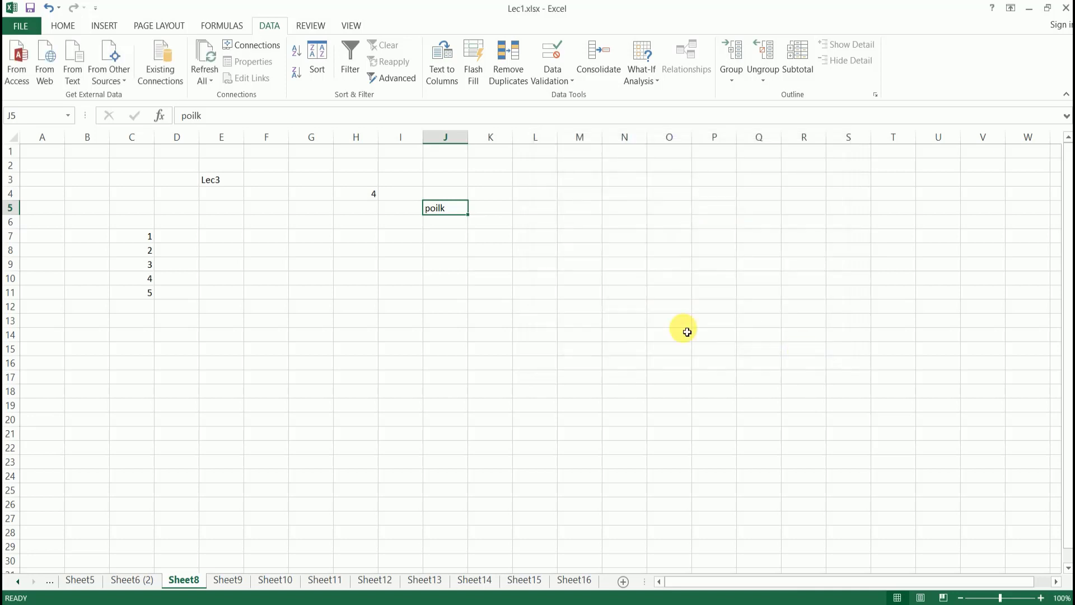
- Try to replace cell J5's text with "fghgfhfgh" to see the default error alert, and cancel the entry
{"action": "key", "text": "Return"}
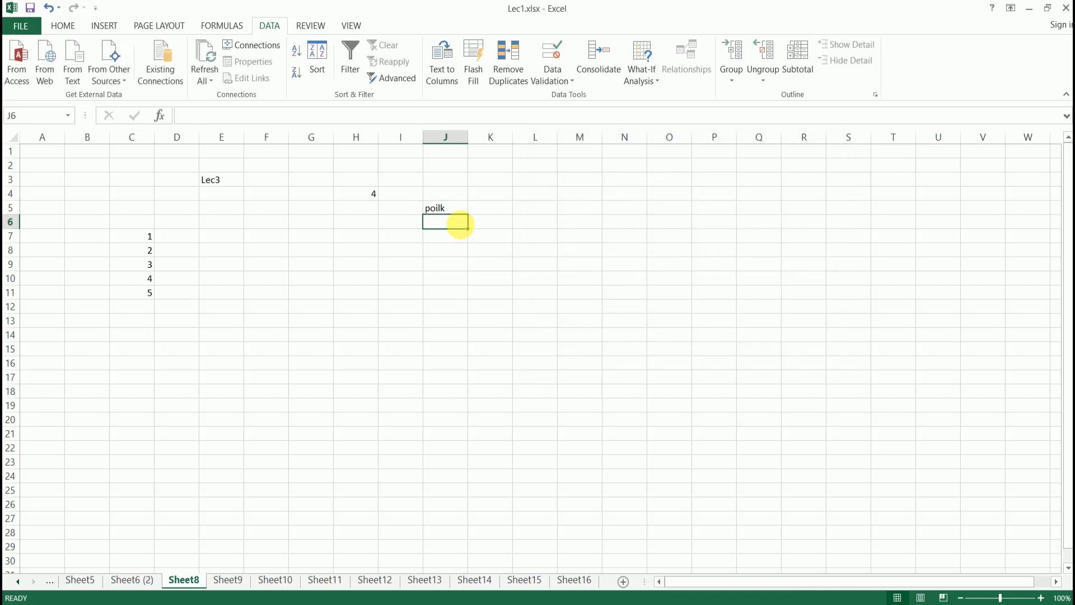
{"action": "left_click", "coordinate": [451, 210]}
{"action": "type", "text": "fghgfhfgh"}
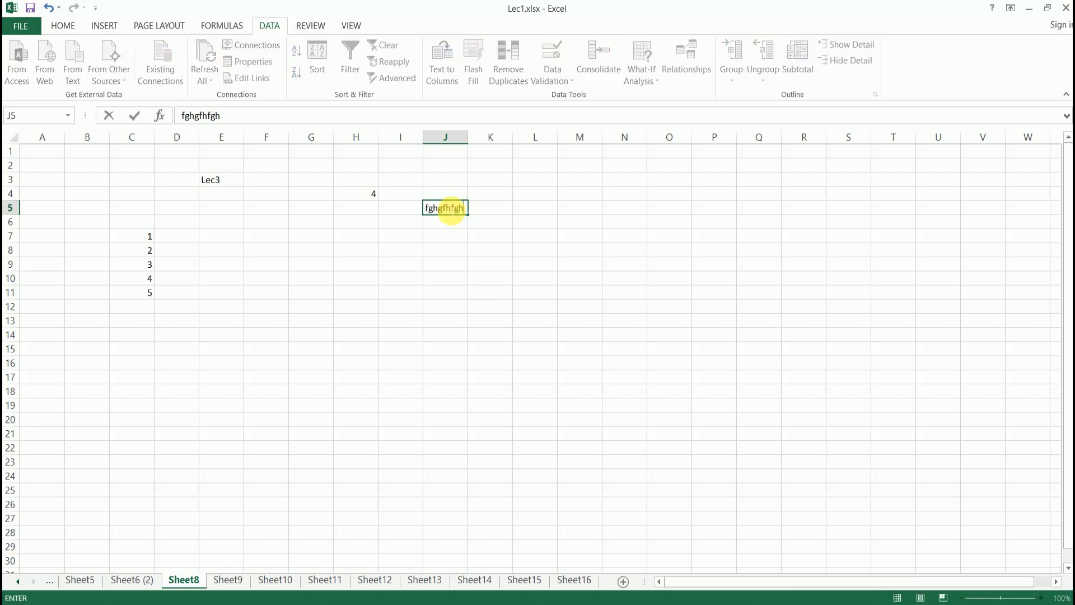
{"action": "key", "text": "Return"}
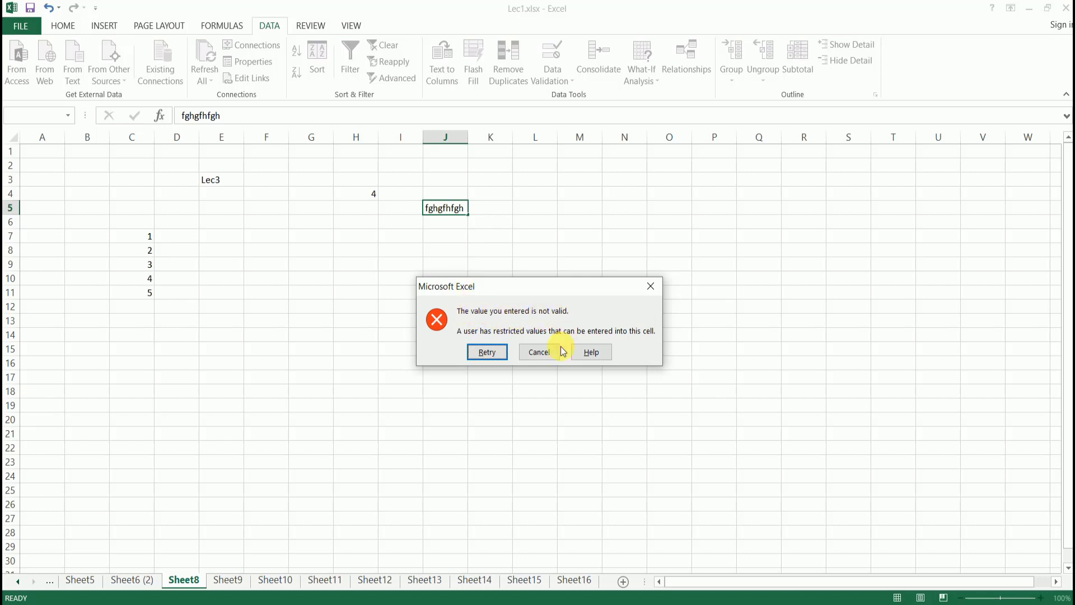
{"action": "left_click", "coordinate": [541, 351]}
{"action": "left_click_drag", "start_coordinate": [509, 247], "coordinate": [506, 237]}
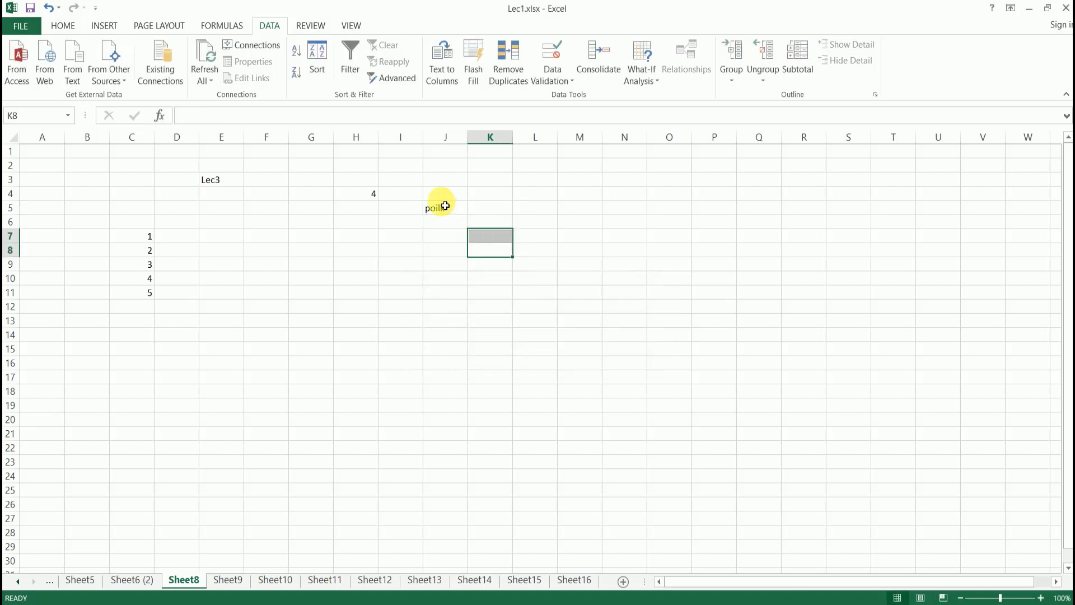
- Give cell J5's data validation an error alert titled "Put Correct Value" with the message "Only 5 Digits", and apply it
{"action": "left_click", "coordinate": [446, 206]}
{"action": "left_click", "coordinate": [561, 67]}
{"action": "left_click", "coordinate": [558, 96]}
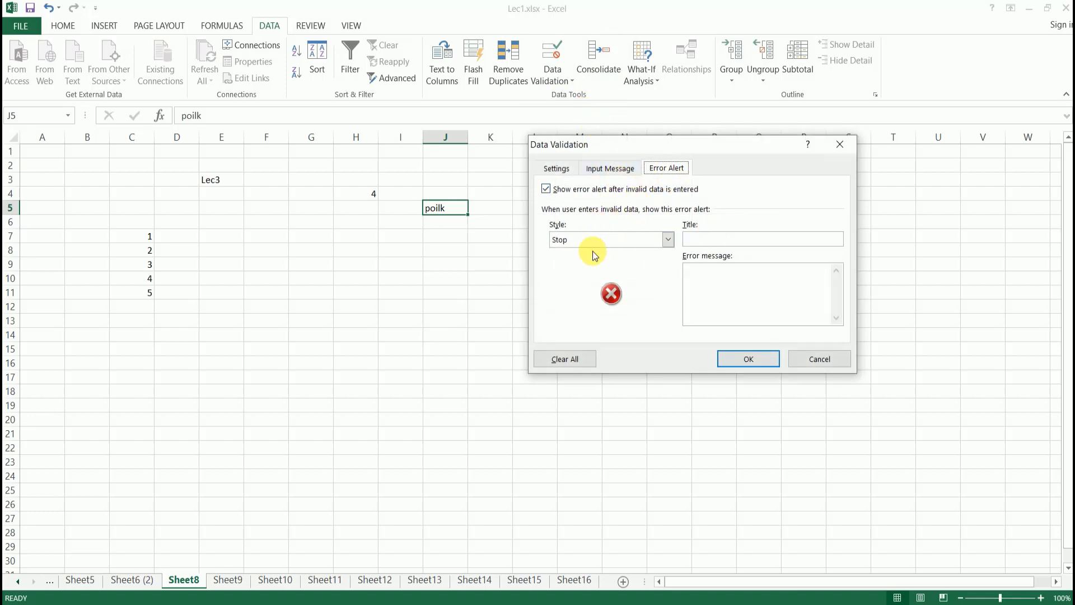
{"action": "left_click", "coordinate": [743, 240]}
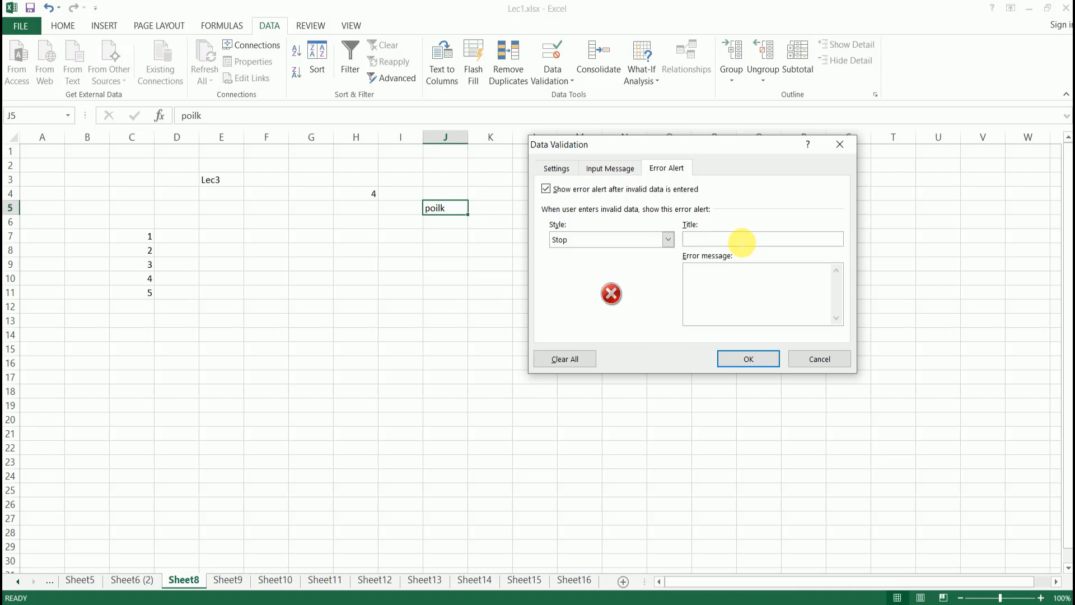
{"action": "type", "text": "Put Correct Value"}
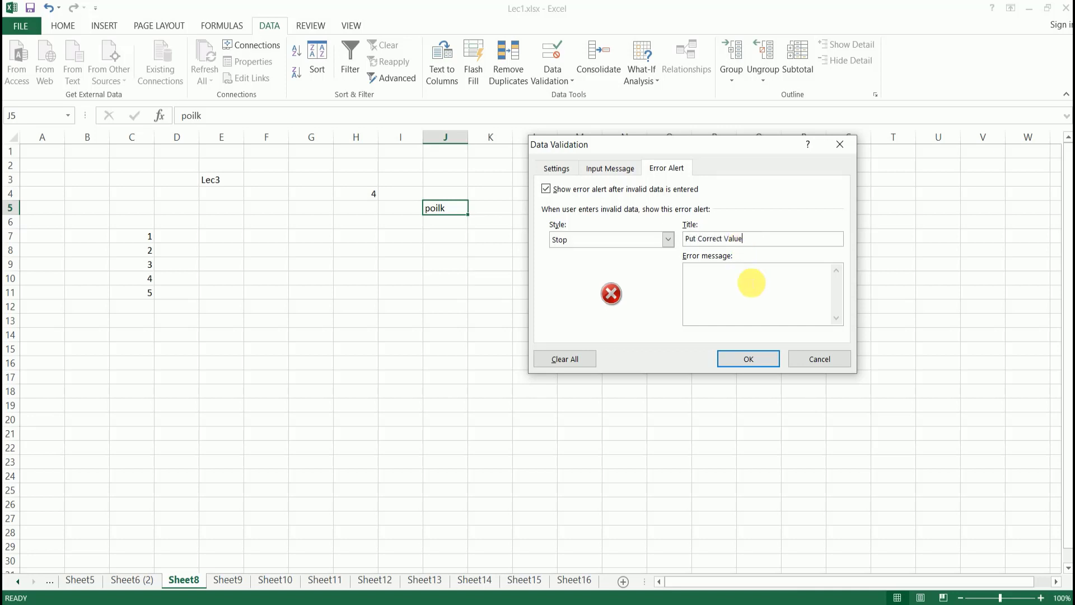
{"action": "left_click", "coordinate": [752, 282]}
{"action": "type", "text": "Only 5 Difgits"}
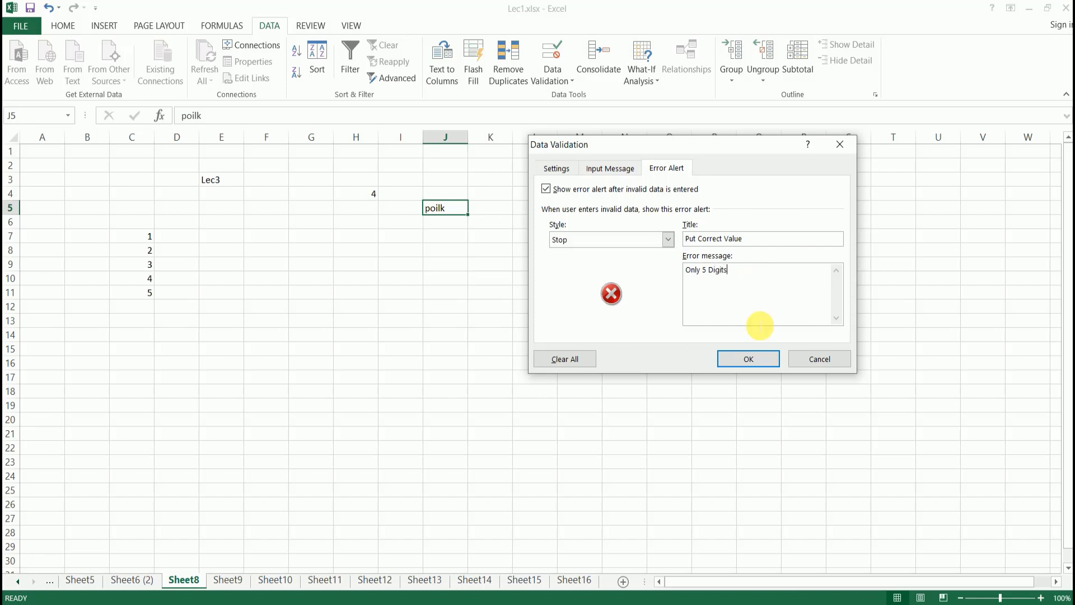
{"action": "left_click", "coordinate": [750, 359]}
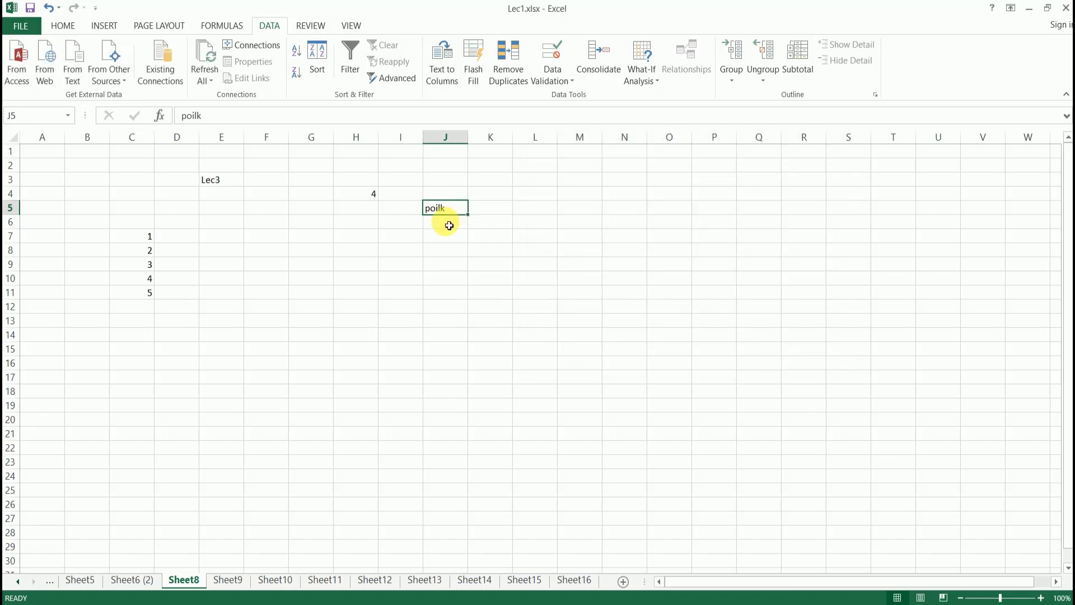
- Test the custom error alert by trying to enter "dgdfgdfcvb" in cell J5, and cancel the entry
{"action": "type", "text": "dg"}
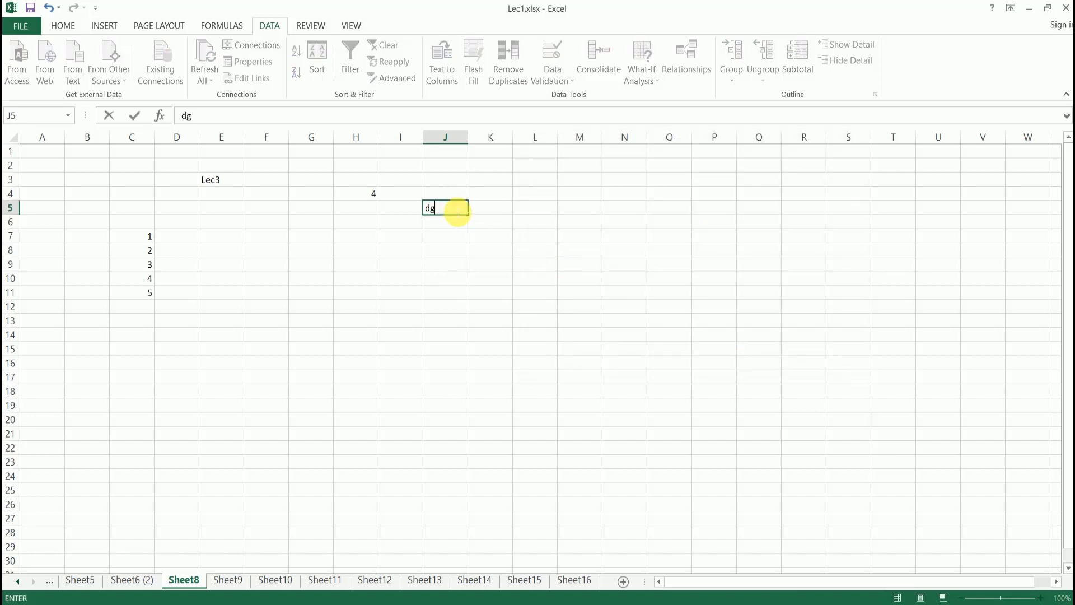
{"action": "type", "text": "dfgdfcvb"}
{"action": "key", "text": "Return"}
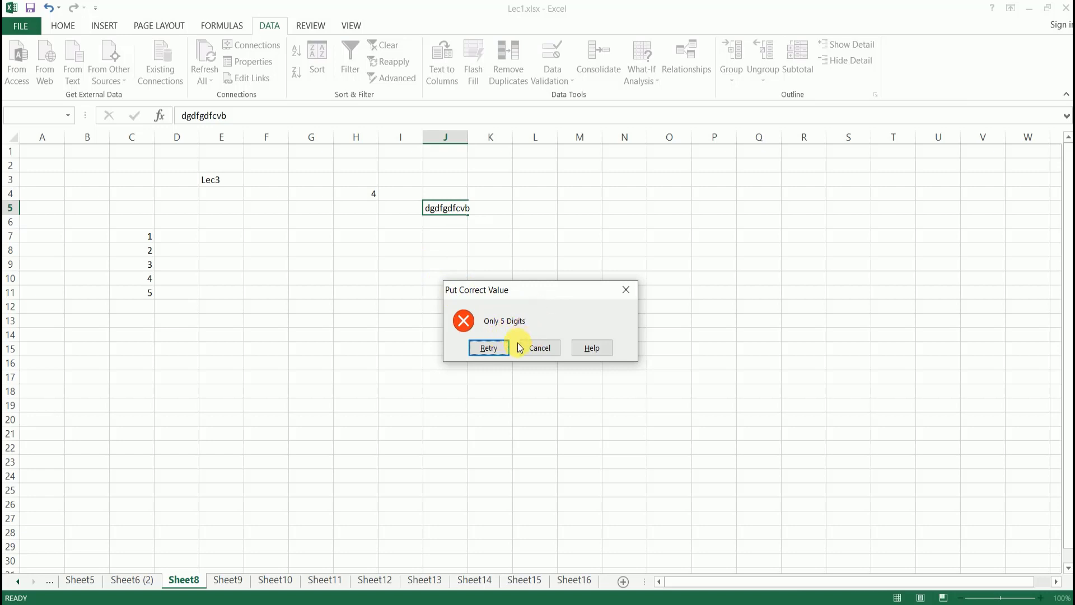
{"action": "left_click", "coordinate": [536, 348]}
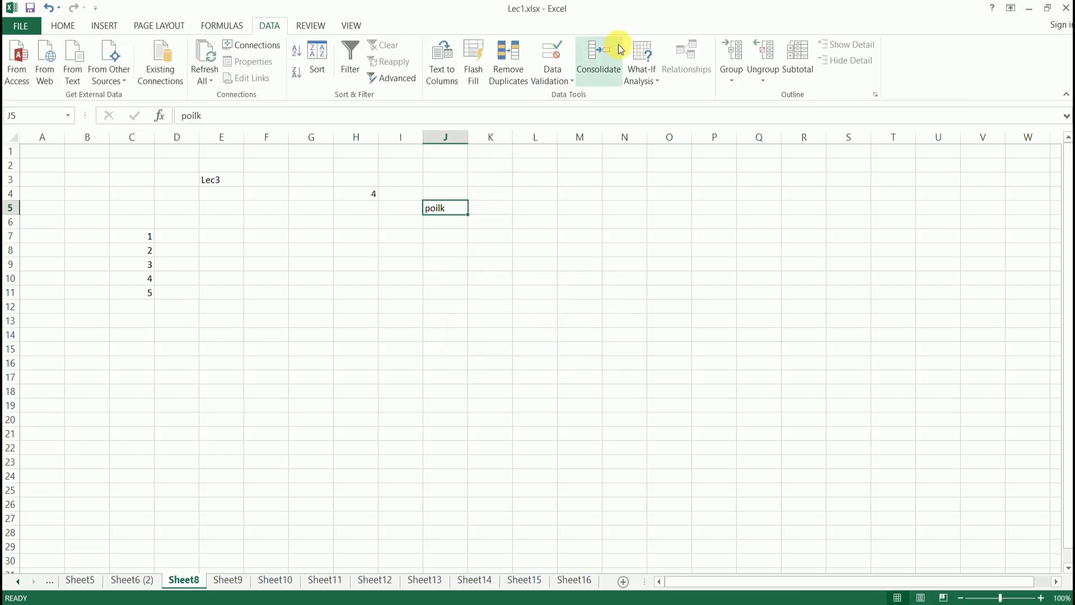
- Try to enter "dgdsfsdfsdf" in cell J5, retry it unchanged from the alert, and cancel the entry
{"action": "left_click", "coordinate": [451, 217]}
{"action": "left_click", "coordinate": [454, 213]}
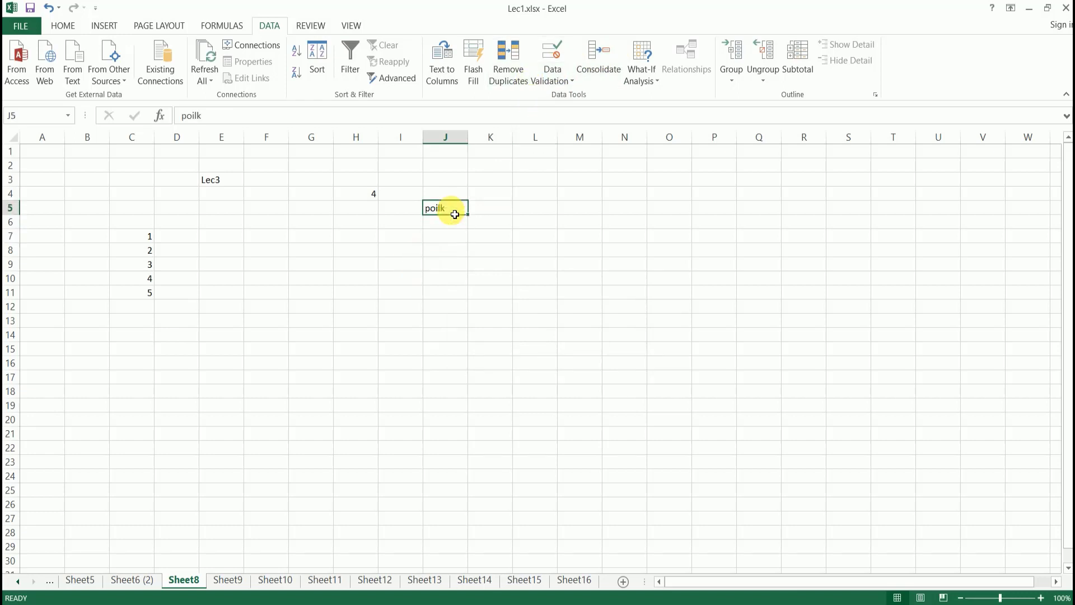
{"action": "type", "text": "dgdsfsdfsdf"}
{"action": "key", "text": "Return"}
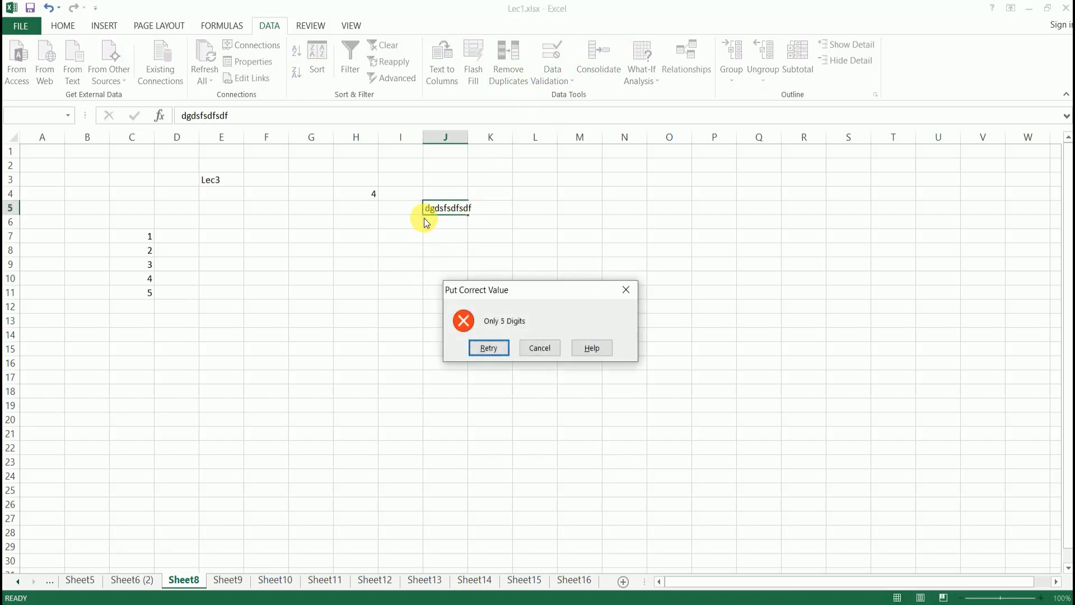
{"action": "left_click", "coordinate": [507, 349]}
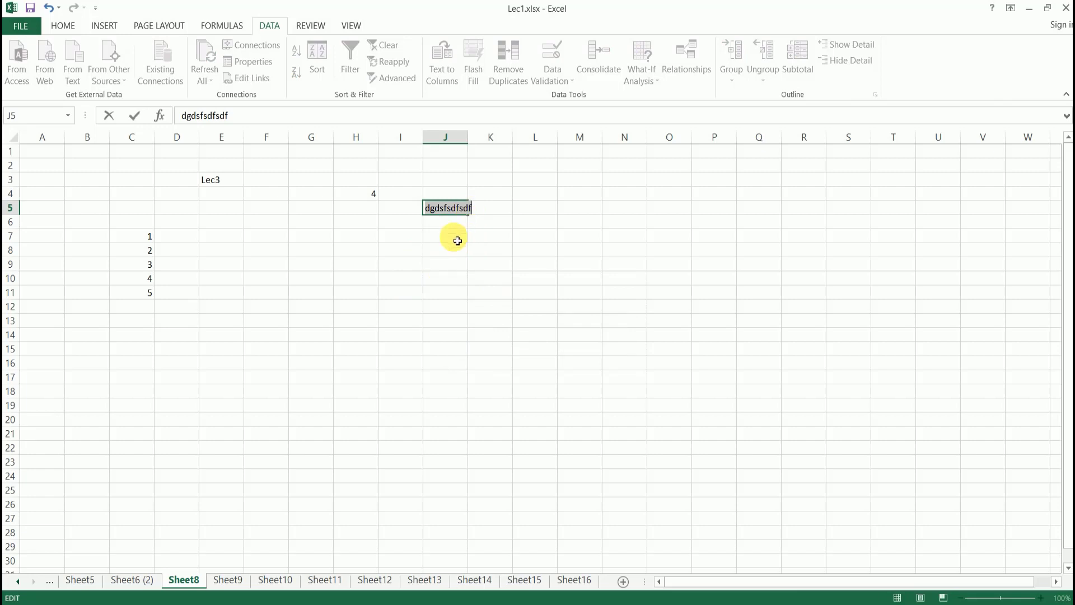
{"action": "key", "text": "Return"}
{"action": "left_click", "coordinate": [530, 348]}
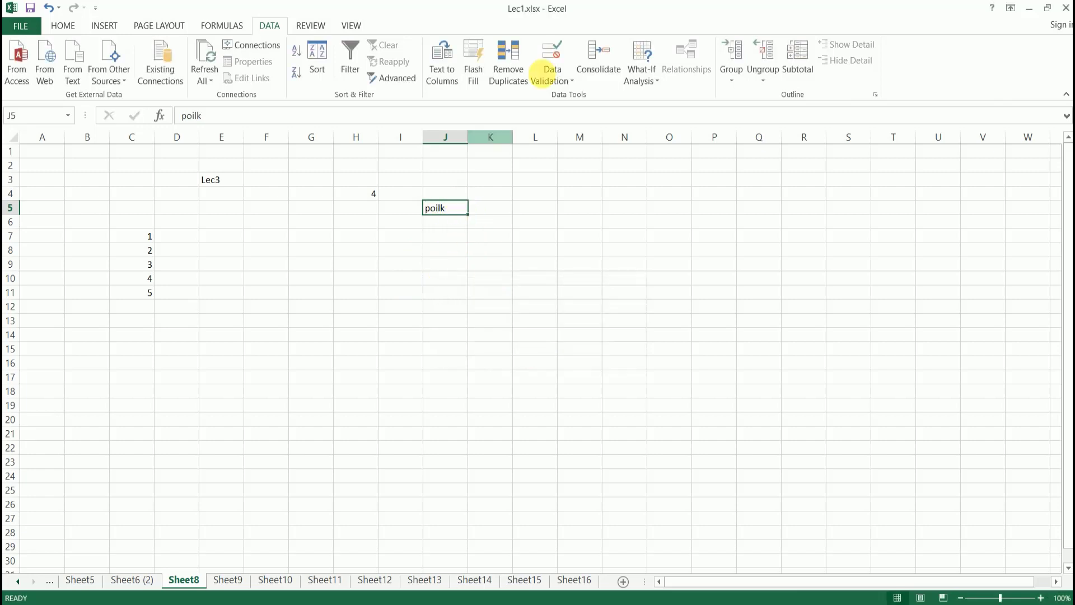
- Change the error alert style of cell J5's data validation to Warning and apply it
{"action": "left_click", "coordinate": [552, 80]}
{"action": "left_click", "coordinate": [557, 96]}
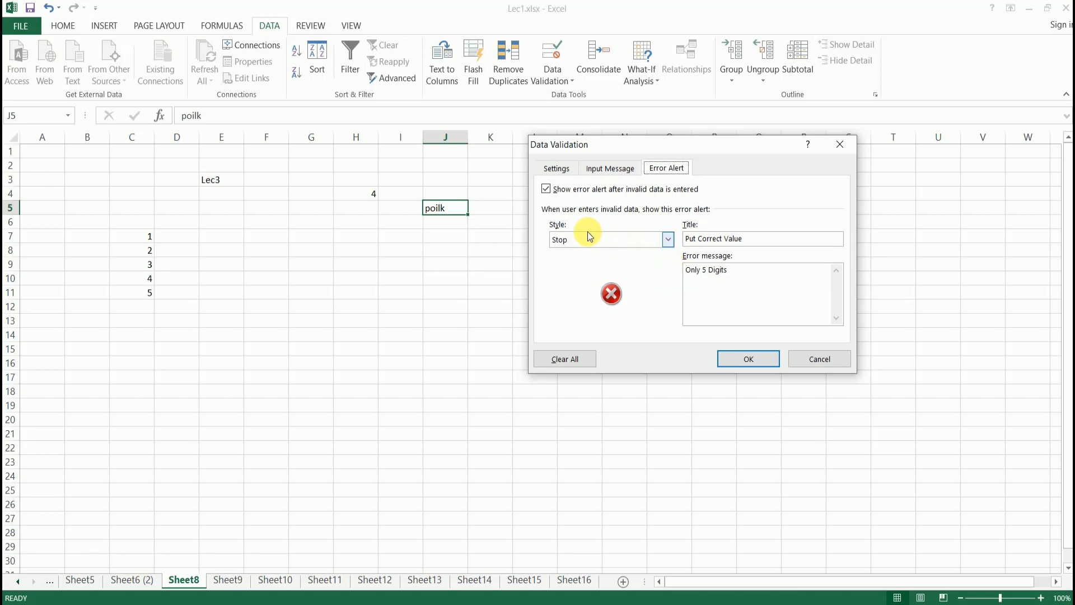
{"action": "left_click", "coordinate": [668, 239]}
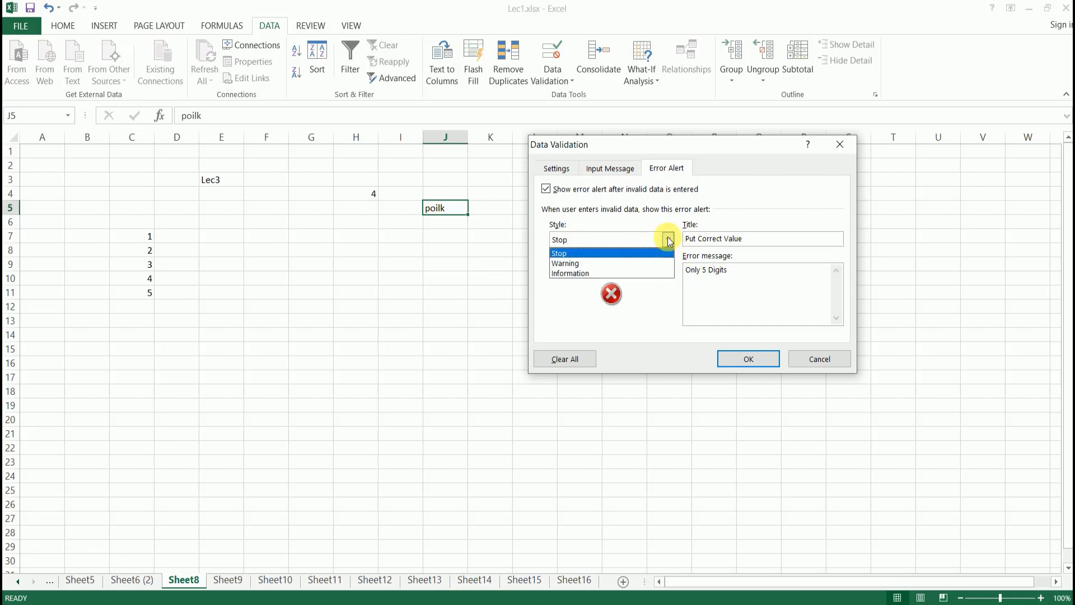
{"action": "left_click", "coordinate": [590, 264]}
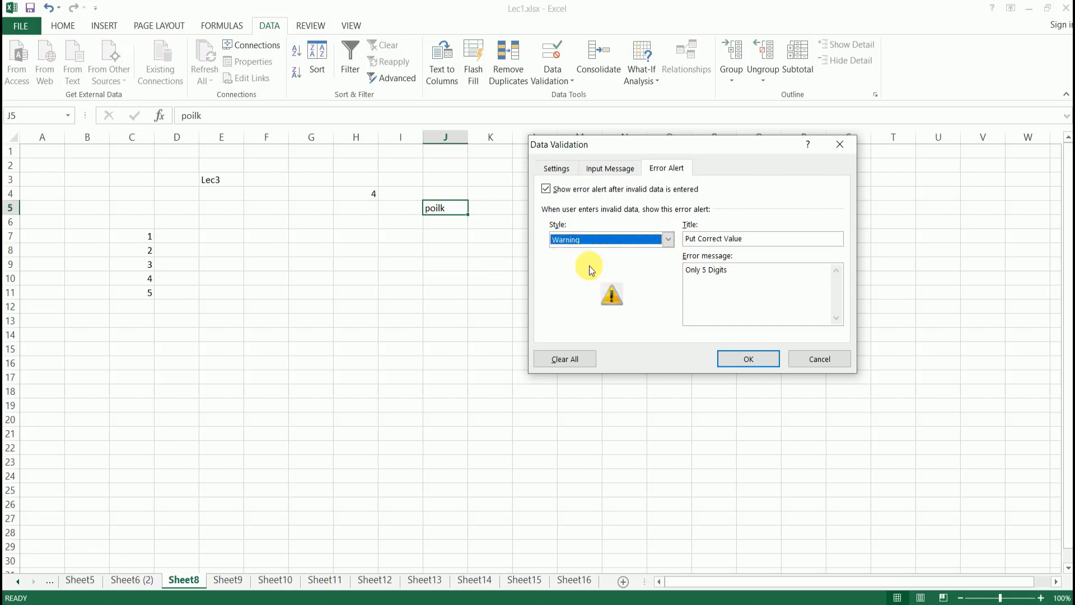
{"action": "left_click", "coordinate": [768, 360]}
- Enter "dsfsdfsdf" in cell J5, declining the warning once, resubmitting it and choosing to continue, and reselect the cell
{"action": "type", "text": "dsfsdfsdf"}
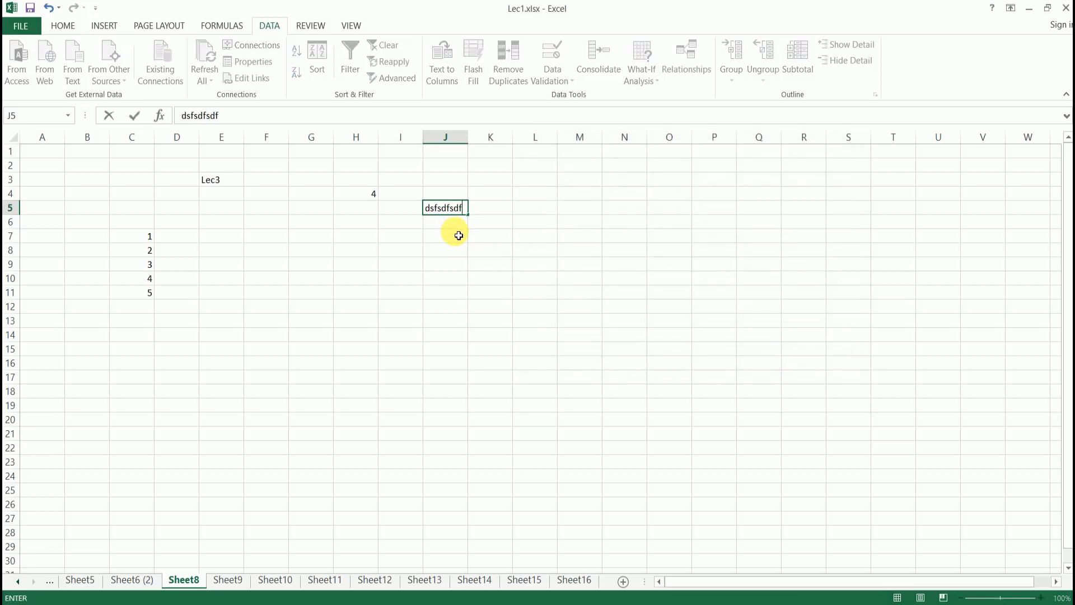
{"action": "key", "text": "Return"}
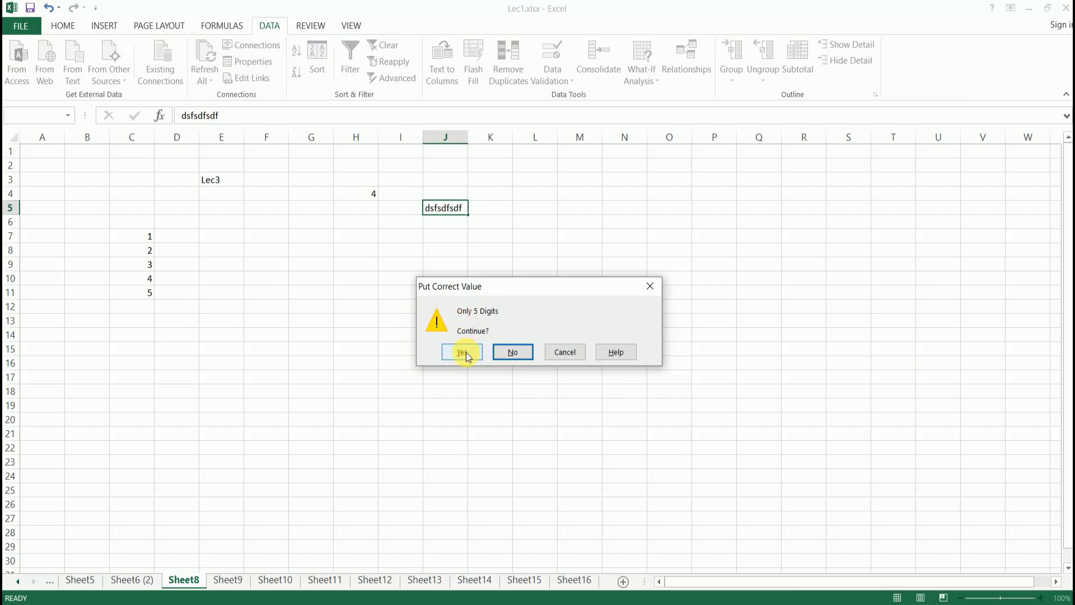
{"action": "left_click", "coordinate": [513, 352]}
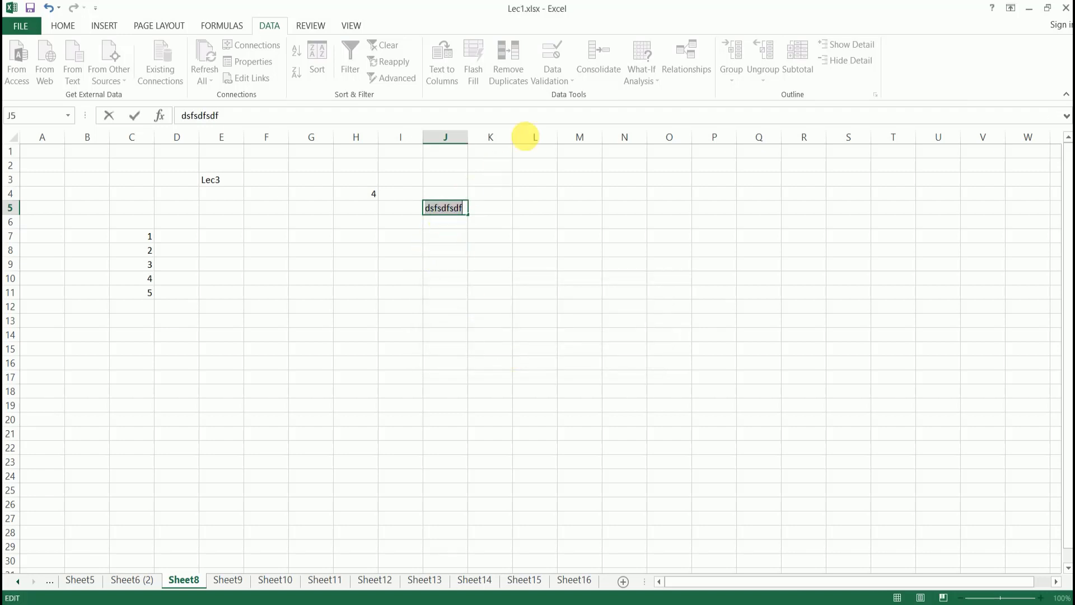
{"action": "key", "text": "Return"}
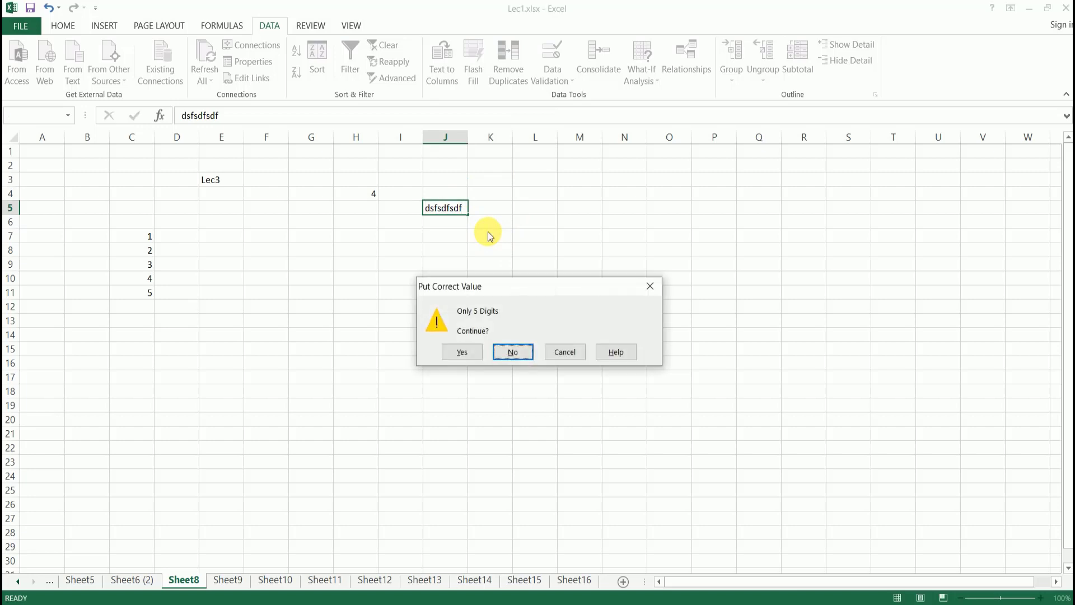
{"action": "left_click", "coordinate": [468, 355]}
{"action": "left_click", "coordinate": [456, 210]}
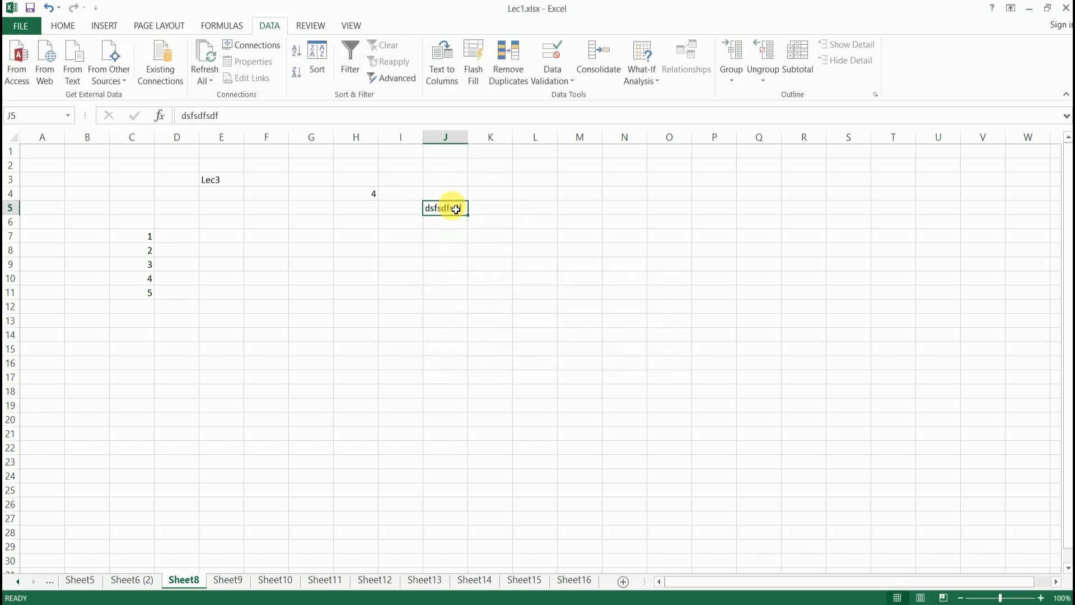
- Change the error alert style of cell J5's data validation to Information and apply it
{"action": "left_click", "coordinate": [560, 80]}
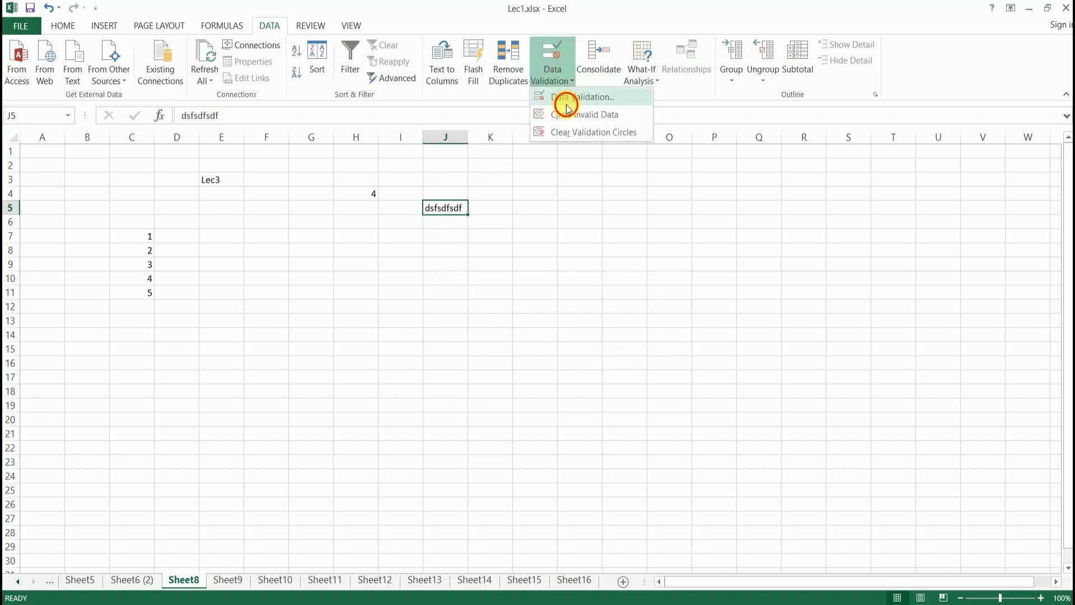
{"action": "left_click", "coordinate": [568, 105]}
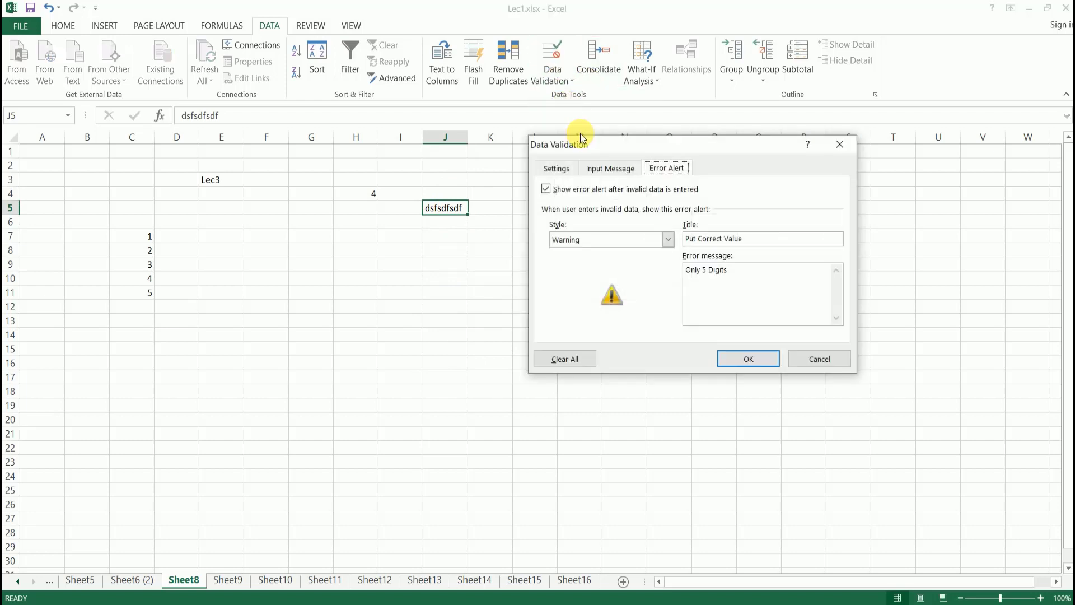
{"action": "left_click", "coordinate": [671, 240]}
{"action": "left_click", "coordinate": [608, 273]}
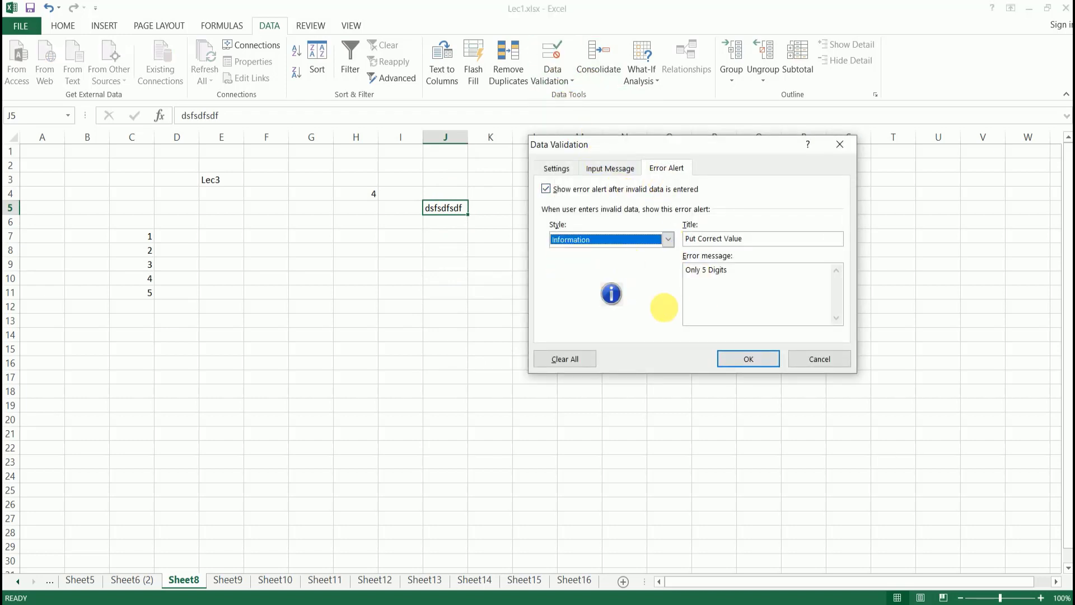
{"action": "left_click", "coordinate": [733, 359]}
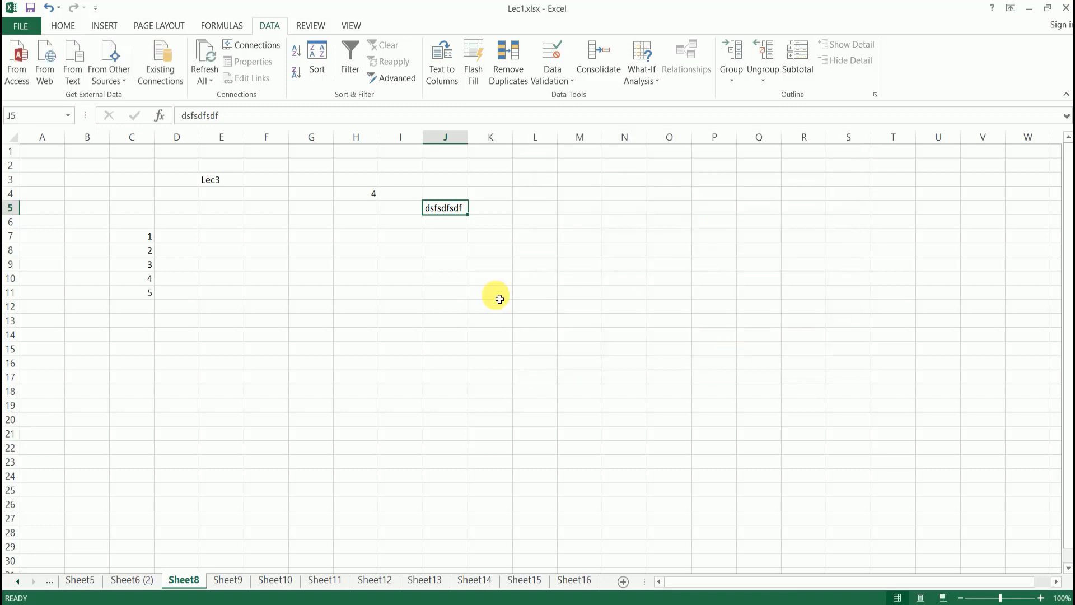
- Enter "sdfsdfsd" in cell J5 and accept the entry from the information alert
{"action": "left_click", "coordinate": [463, 264]}
{"action": "left_click", "coordinate": [447, 197]}
{"action": "left_click", "coordinate": [449, 211]}
{"action": "type", "text": "sdfs"}
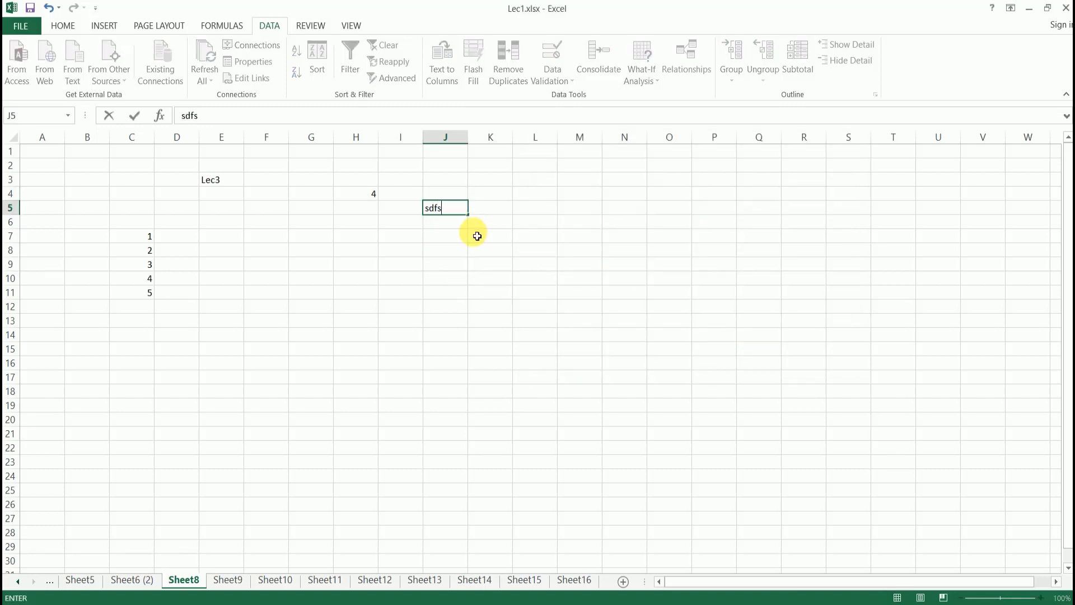
{"action": "type", "text": "dfsd"}
{"action": "key", "text": "Return"}
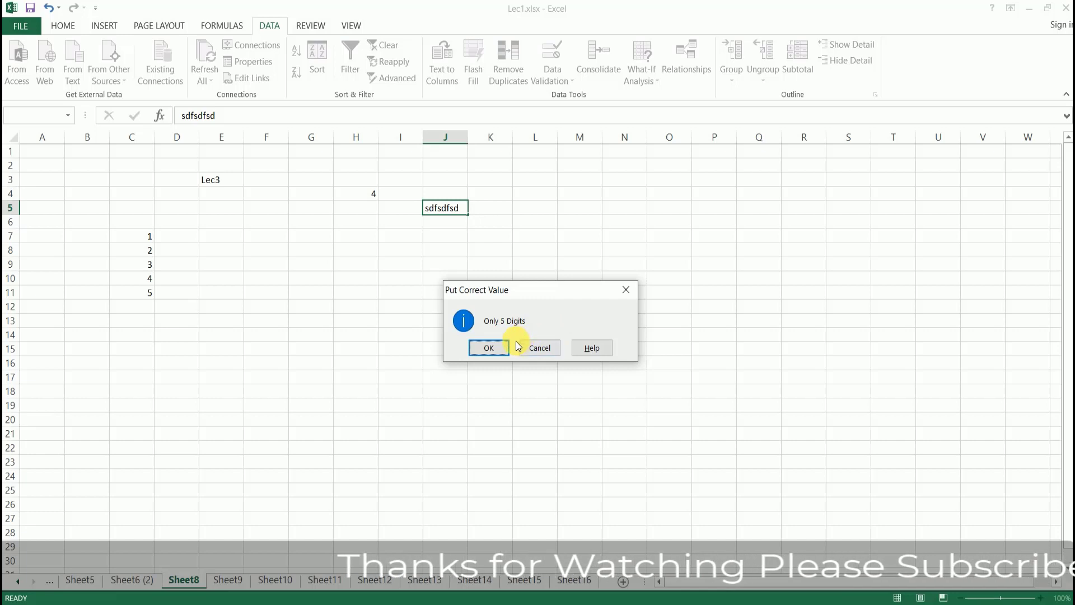
{"action": "left_click", "coordinate": [489, 347]}
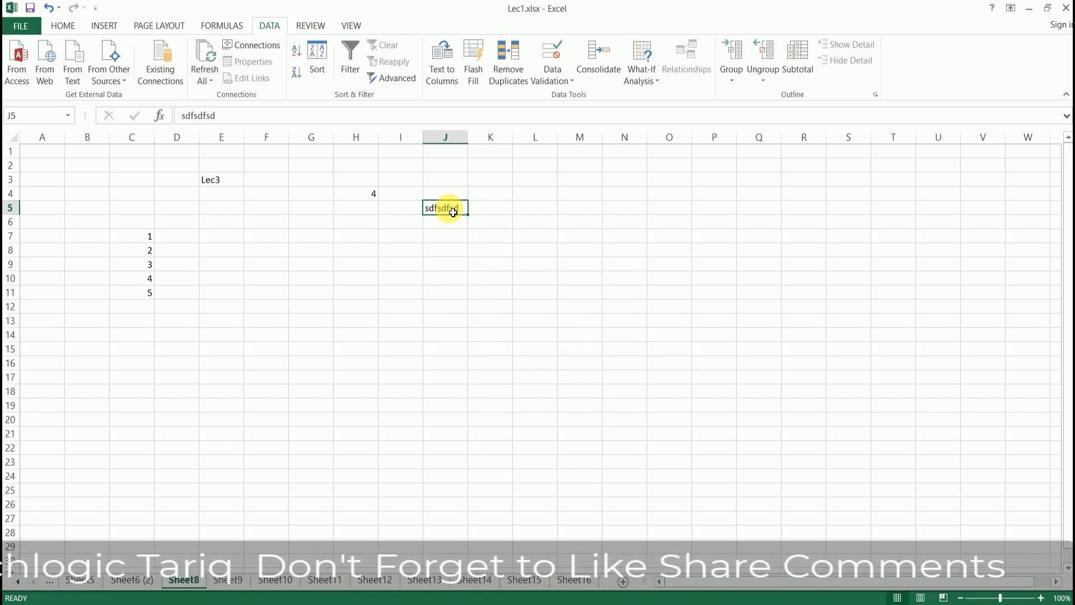
{"action": "left_click", "coordinate": [500, 280]}
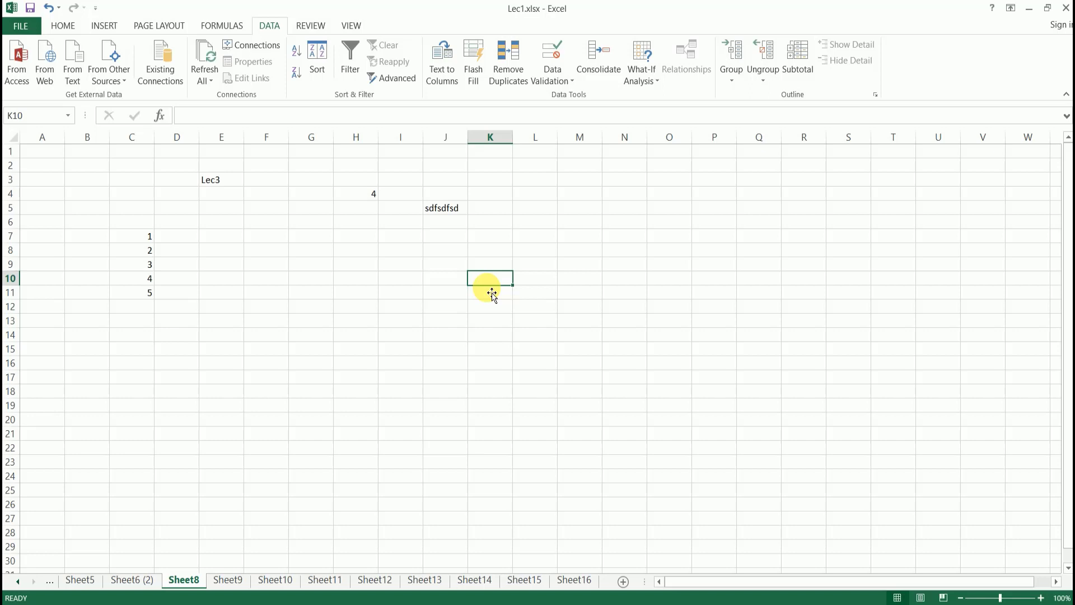
{"action": "left_click", "coordinate": [449, 296]}
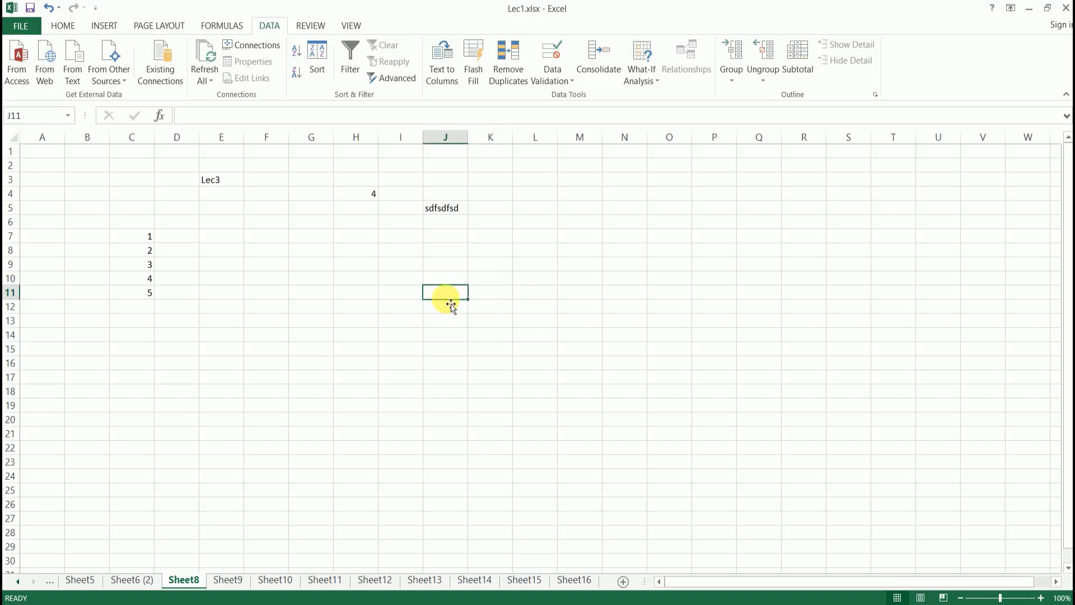
- Group Sheet8, Sheet9 and Sheet10, move them together after Sheet11, and ungroup them
{"action": "left_click", "coordinate": [231, 580]}
{"action": "left_click", "coordinate": [268, 580]}
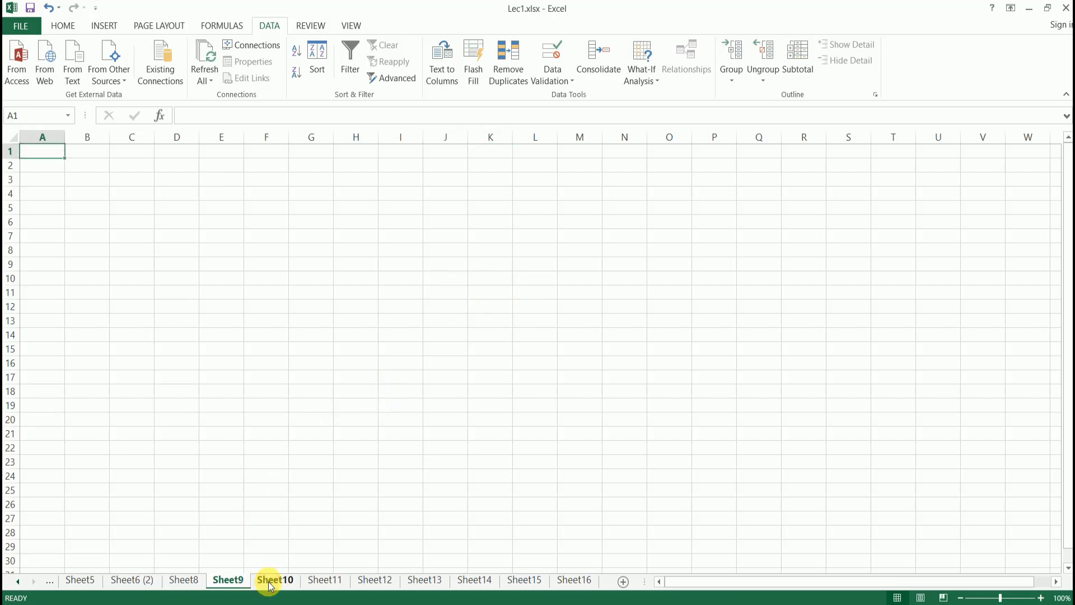
{"action": "left_click", "coordinate": [185, 580]}
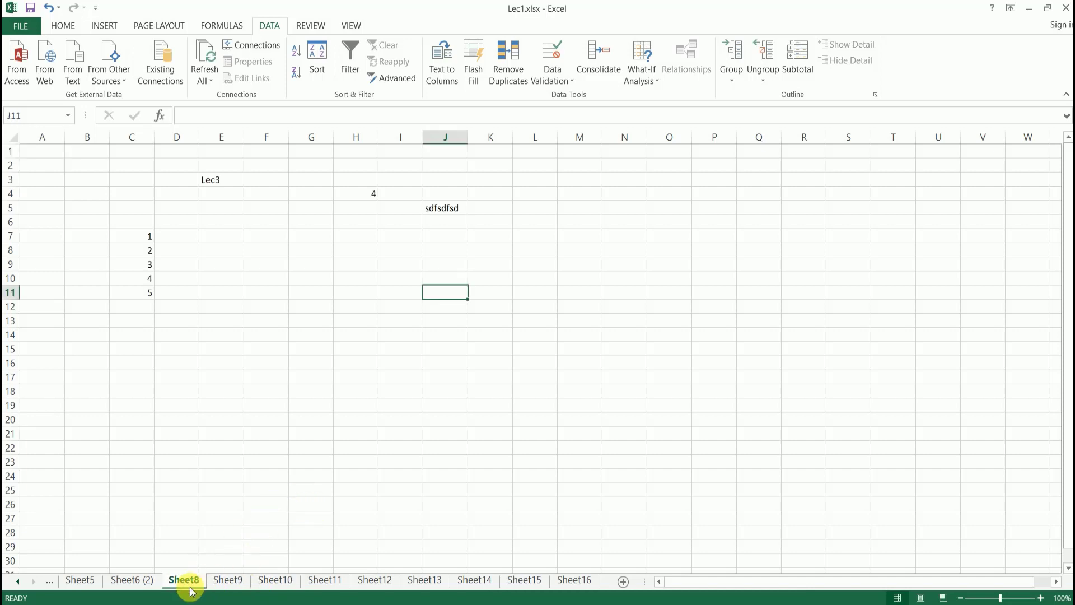
{"action": "left_click", "coordinate": [228, 581], "text": "ctrl"}
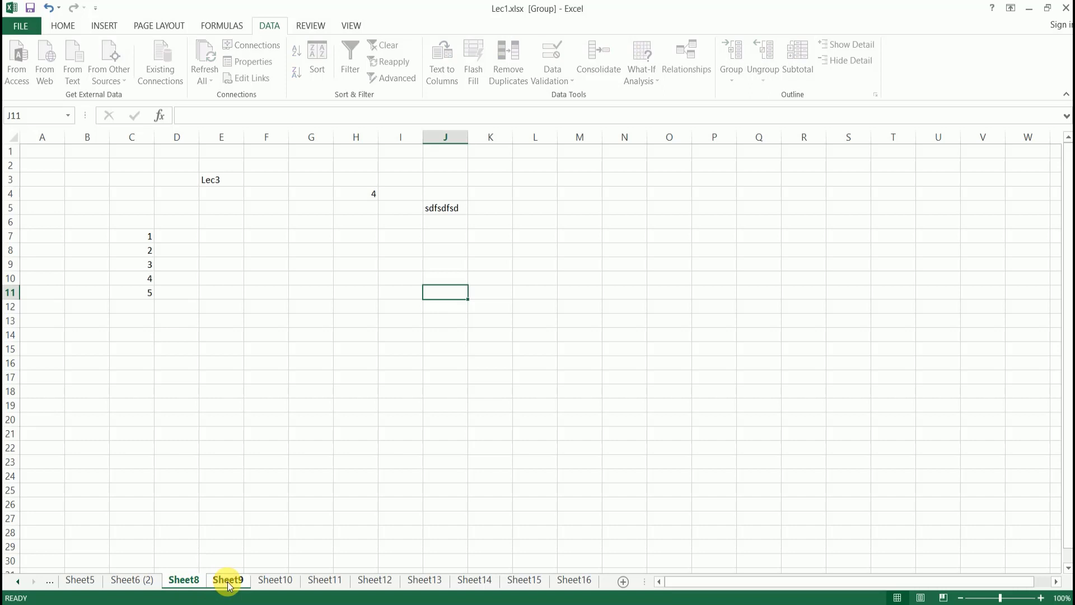
{"action": "left_click", "coordinate": [265, 582], "text": "ctrl"}
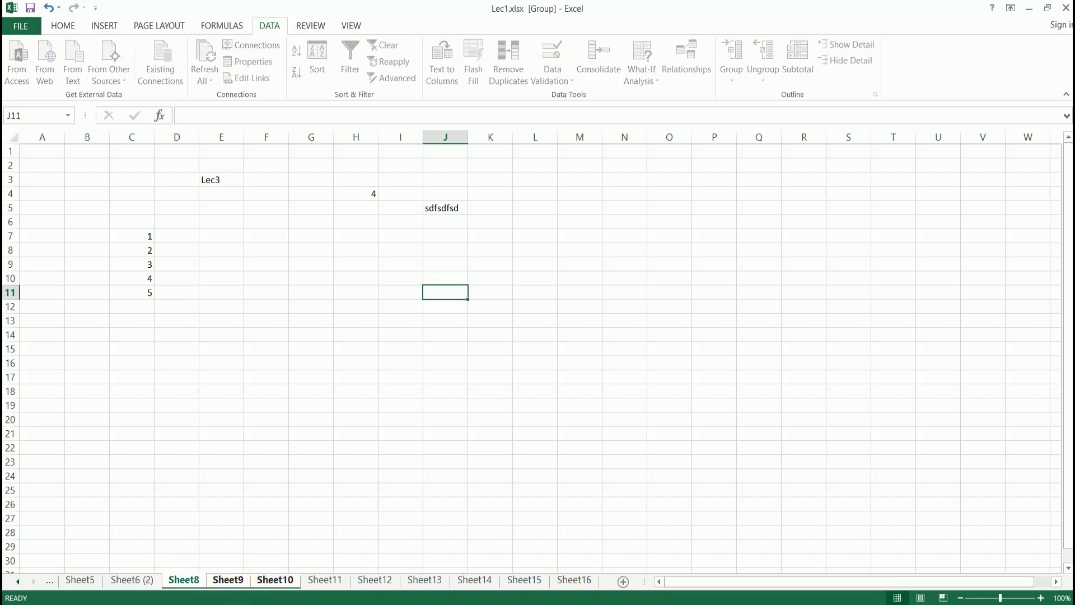
{"action": "left_click_drag", "start_coordinate": [278, 581], "coordinate": [377, 587]}
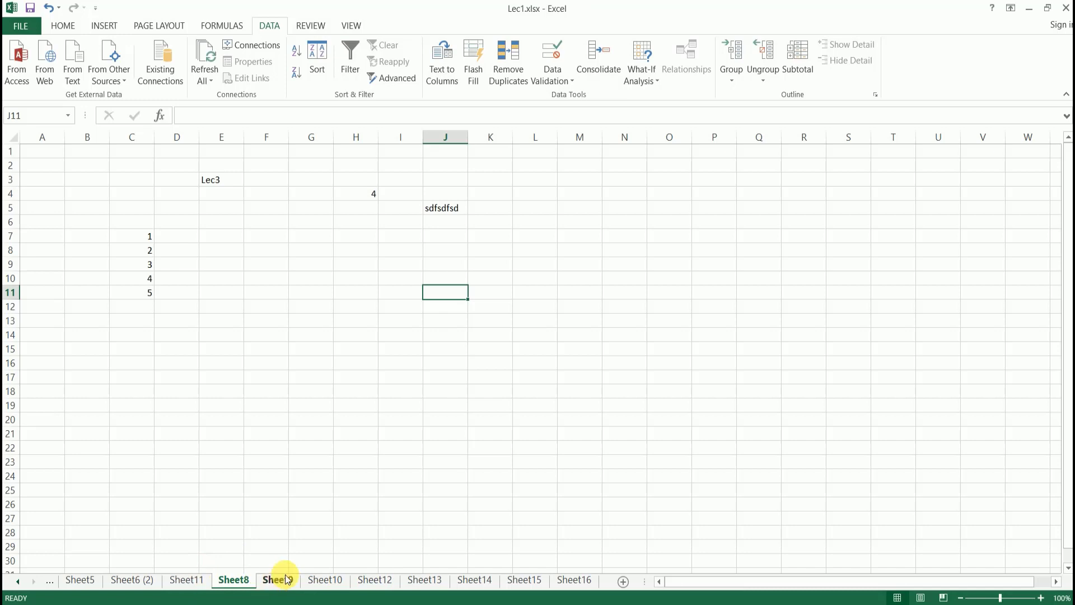
{"action": "left_click", "coordinate": [289, 305]}
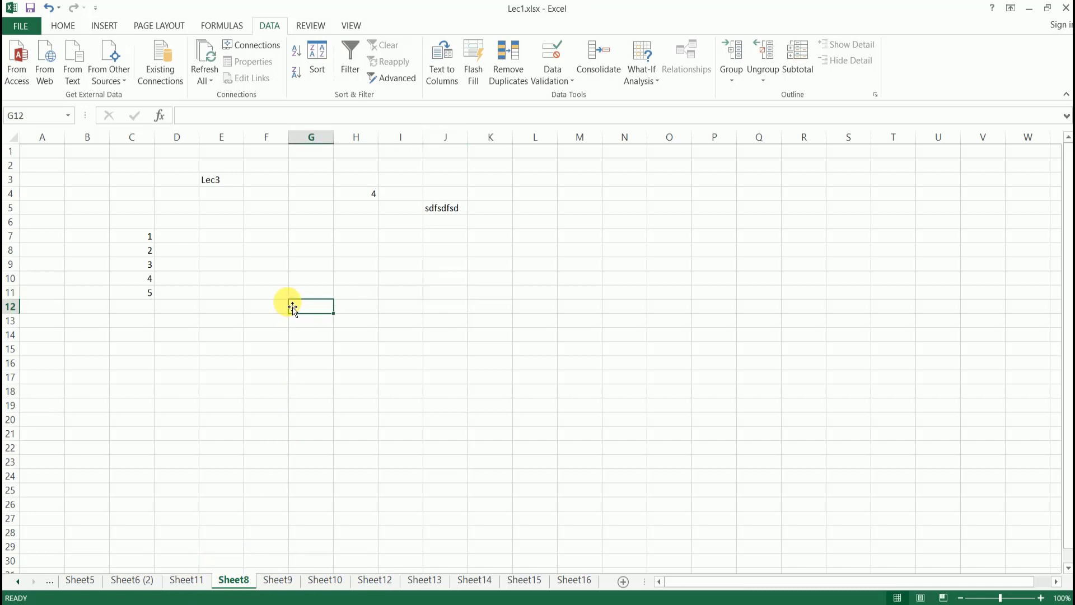
- Enter "CTRL+A" in cell D4 of Sheet6 (2)
{"action": "left_click", "coordinate": [191, 579]}
{"action": "left_click", "coordinate": [141, 581]}
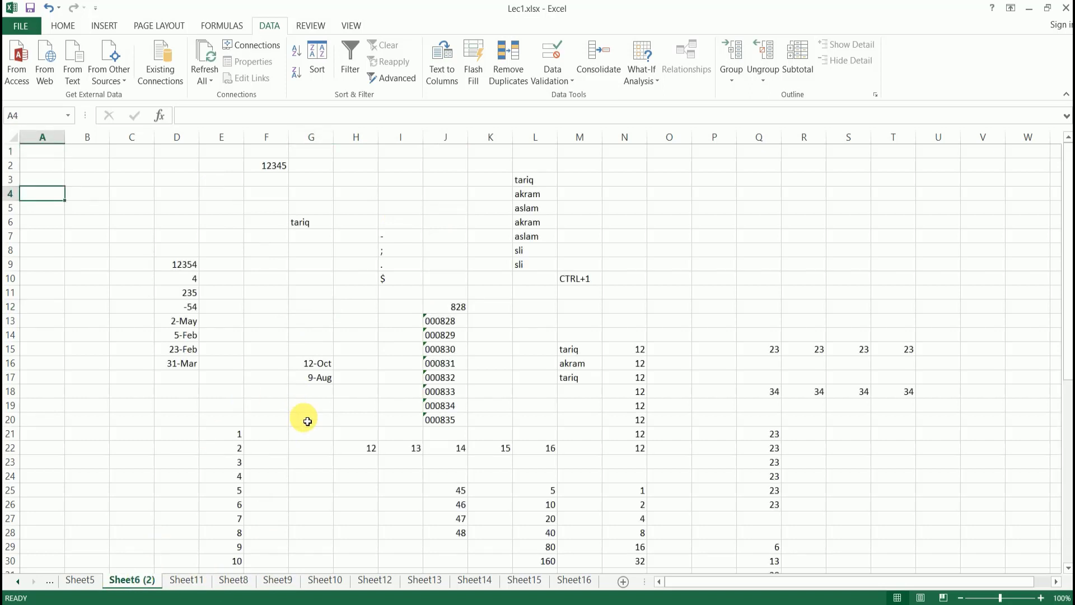
{"action": "left_click", "coordinate": [192, 204]}
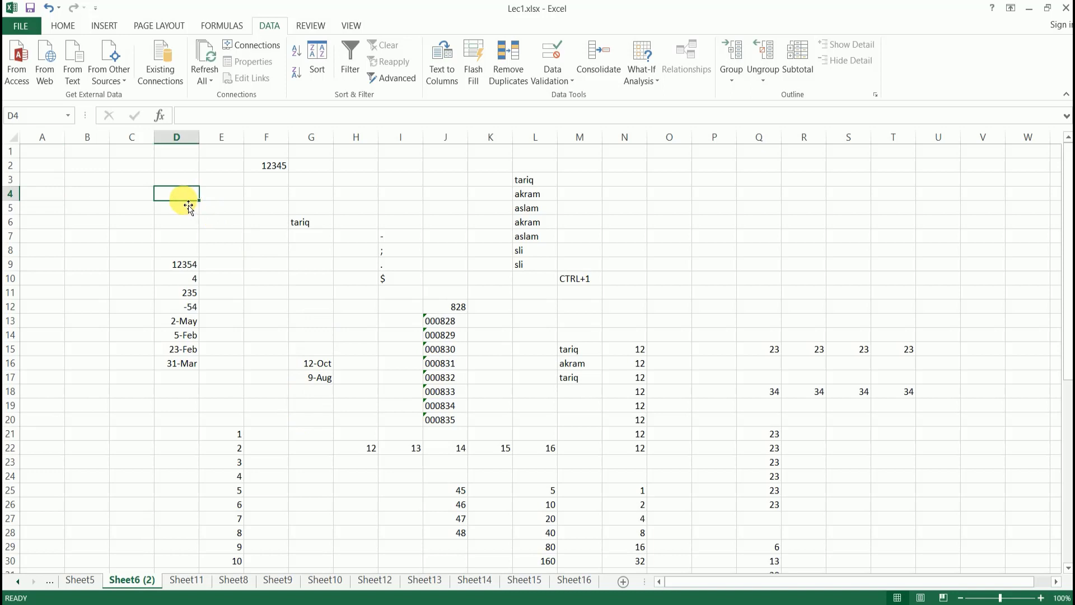
{"action": "type", "text": "CTR"}
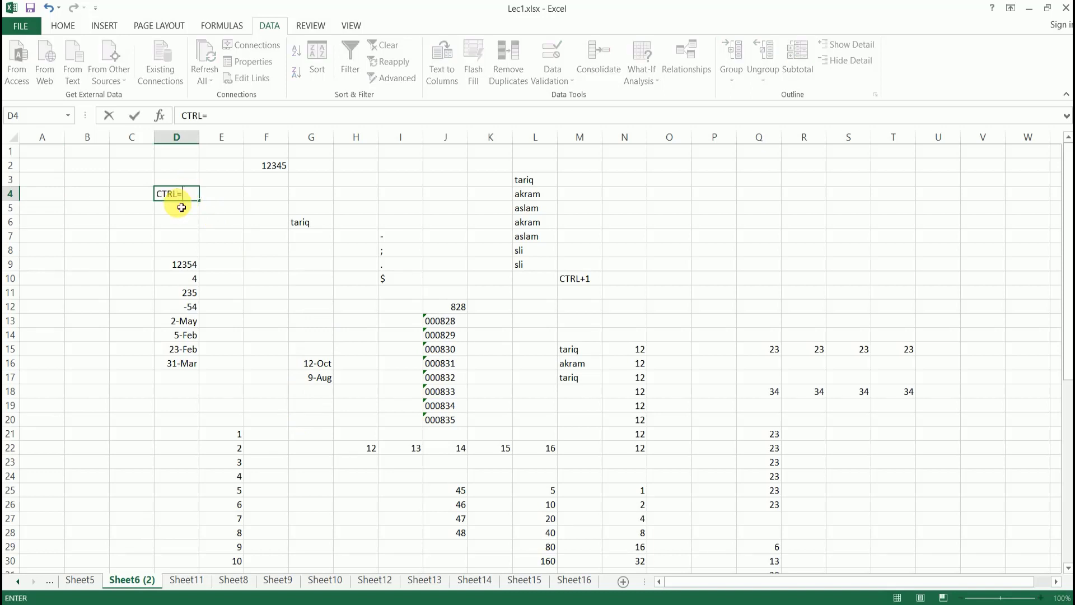
{"action": "type", "text": "L+A"}
{"action": "key", "text": "Return"}
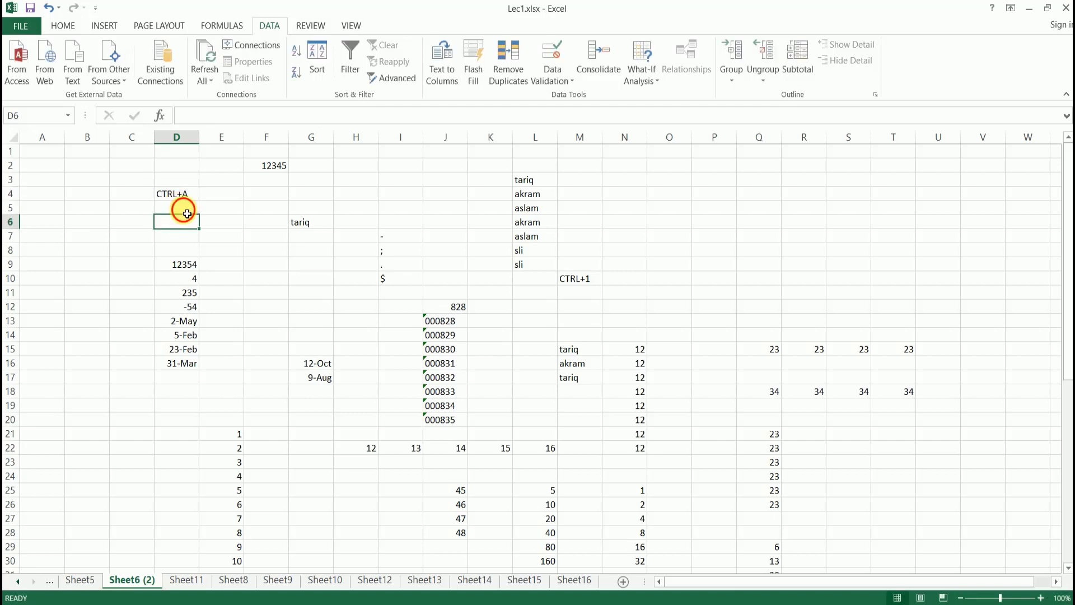
- Select the whole worksheet, followed by the ranges D9:D16 and D9:K20, clearing each selection
{"action": "key", "text": "ctrl+a"}
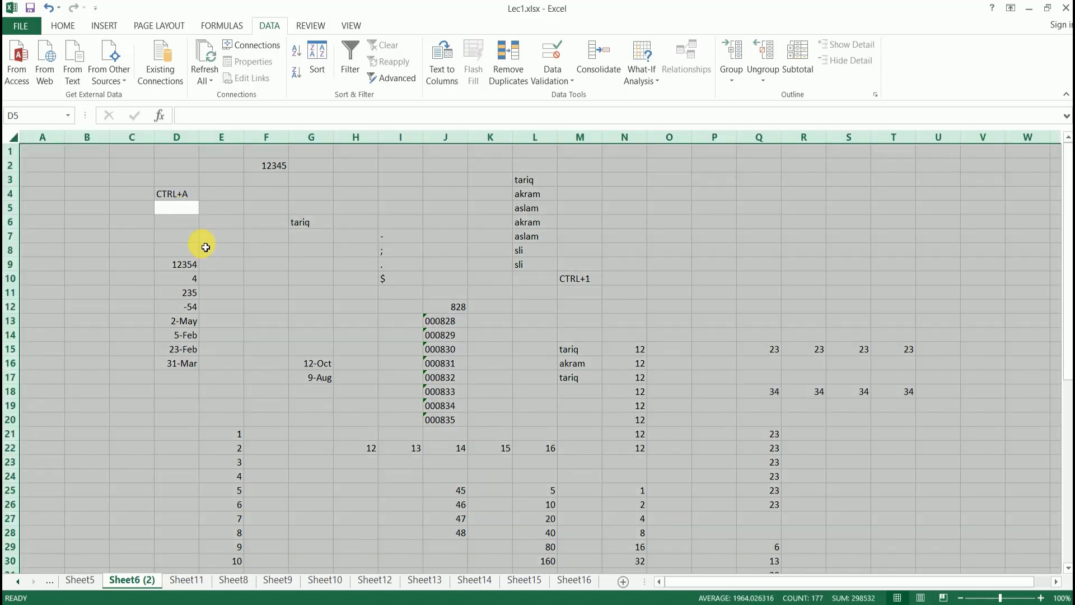
{"action": "left_click", "coordinate": [327, 236]}
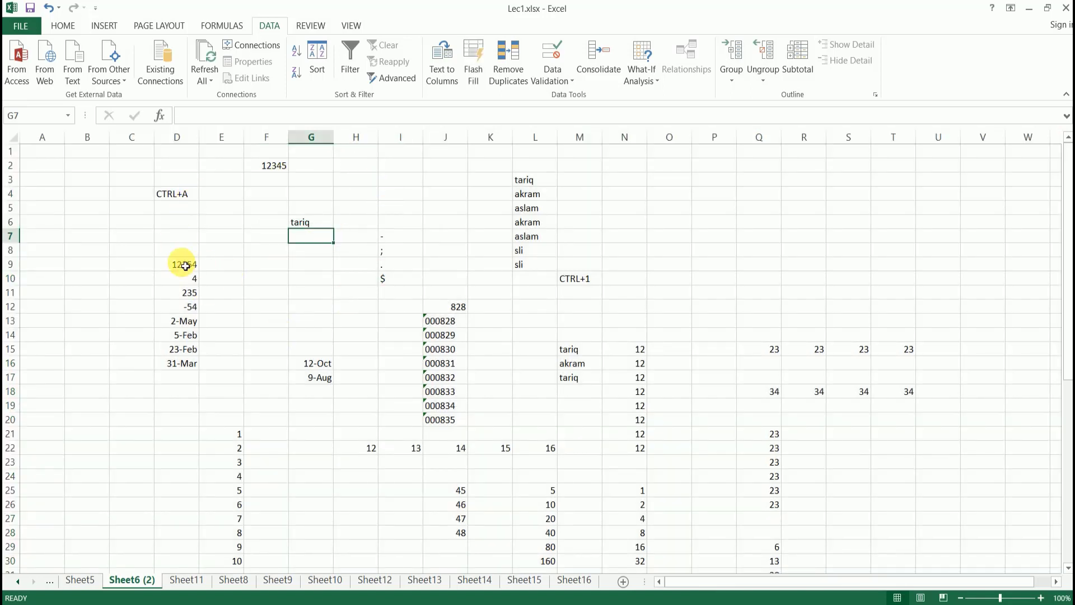
{"action": "left_click_drag", "start_coordinate": [185, 266], "coordinate": [187, 367]}
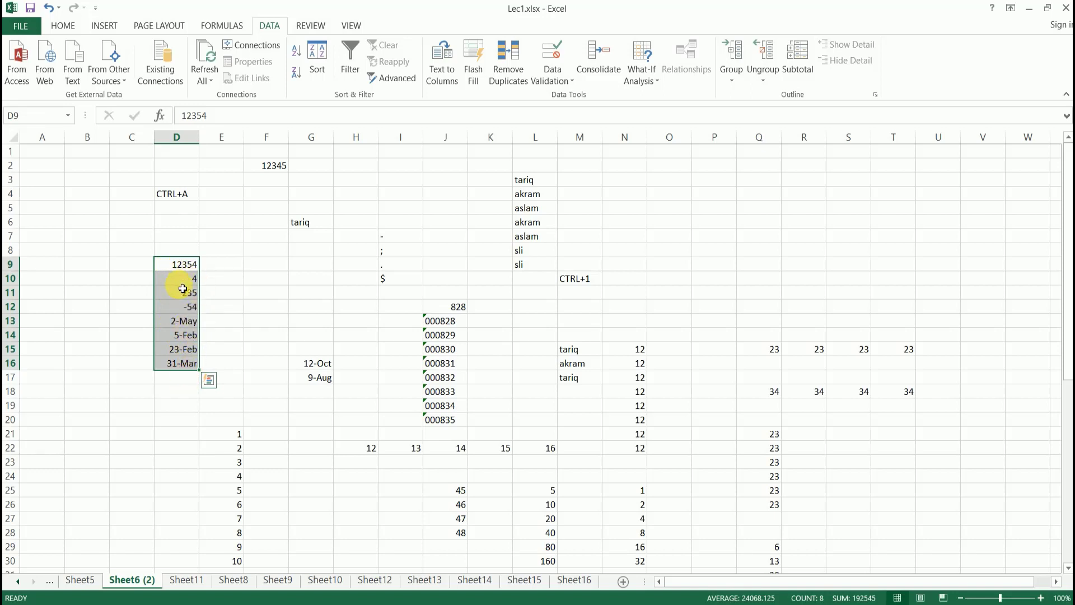
{"action": "left_click", "coordinate": [226, 271]}
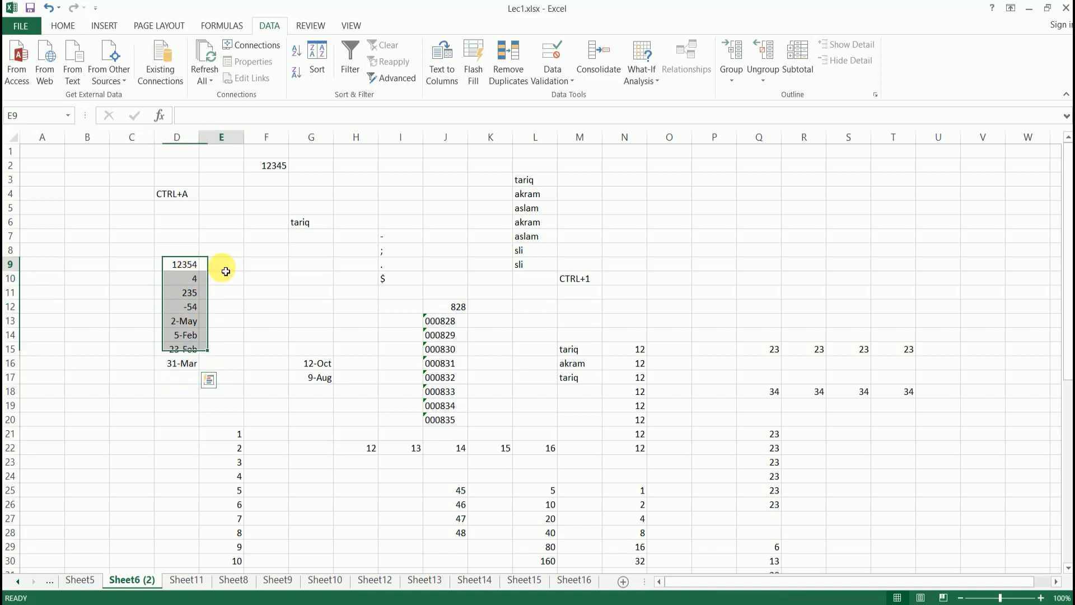
{"action": "left_click_drag", "start_coordinate": [180, 264], "coordinate": [512, 420]}
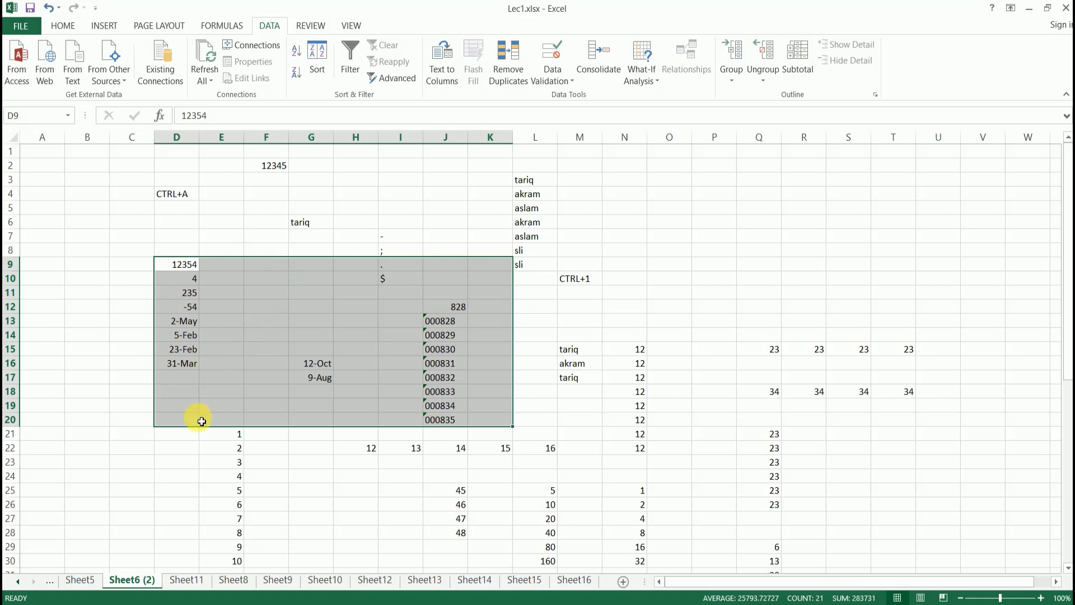
{"action": "left_click", "coordinate": [204, 250]}
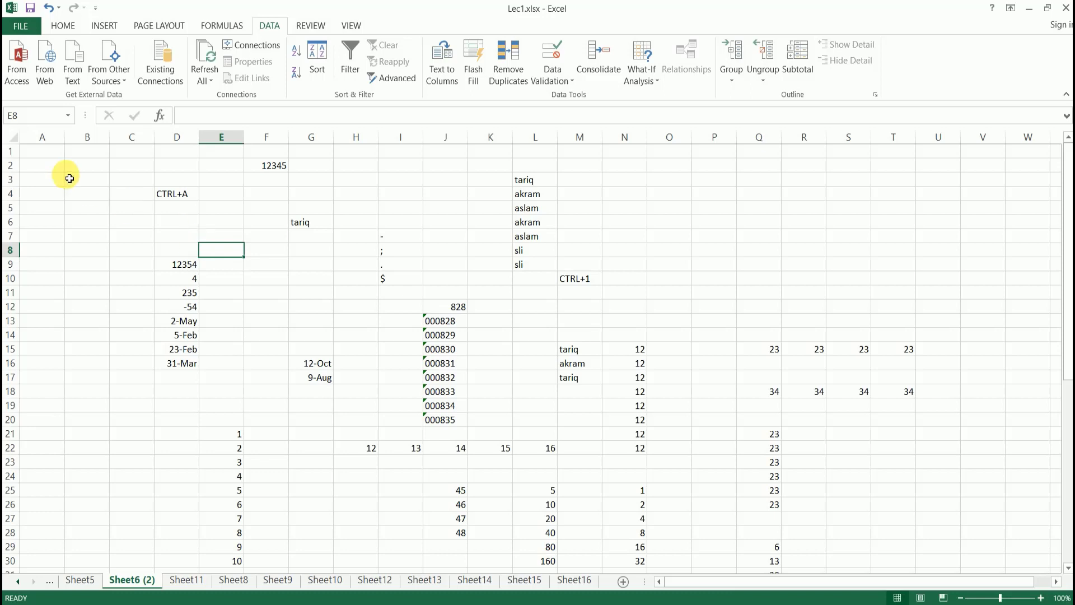
- Select all cells of Sheet6 (2) again and clear the selection
{"action": "left_click", "coordinate": [17, 141]}
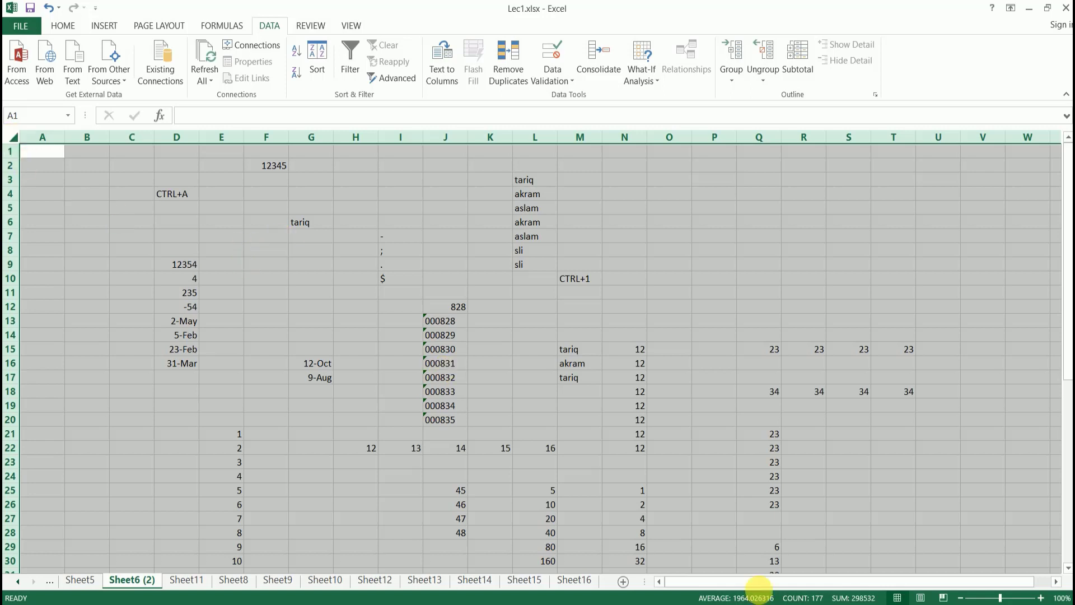
{"action": "left_click_drag", "start_coordinate": [741, 586], "coordinate": [742, 583]}
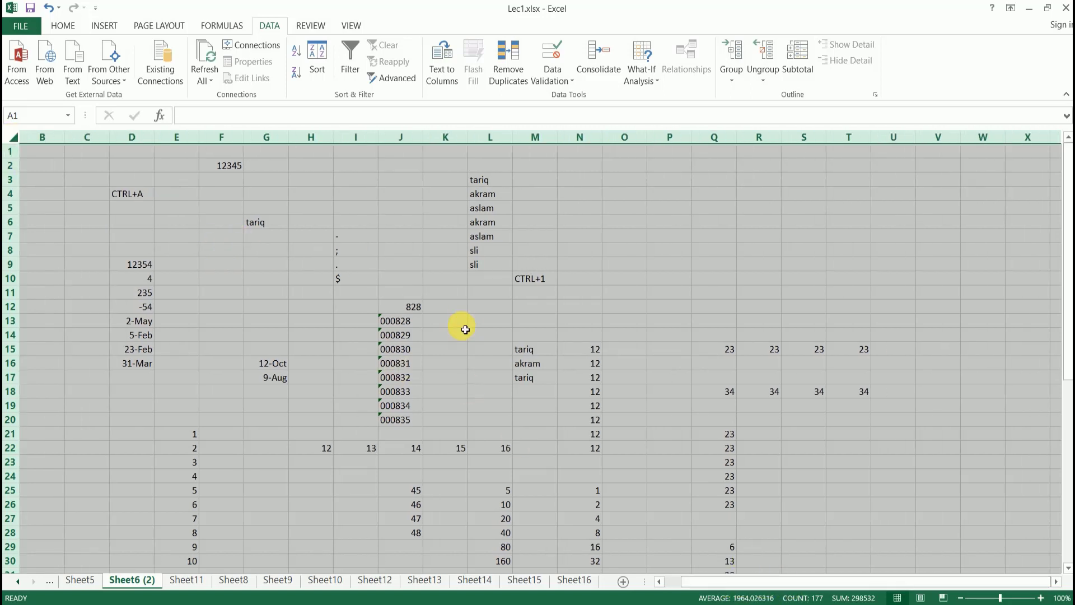
{"action": "left_click", "coordinate": [460, 322]}
- Enter "asdf" in cell I3 and reselect the cell
{"action": "left_click", "coordinate": [361, 179]}
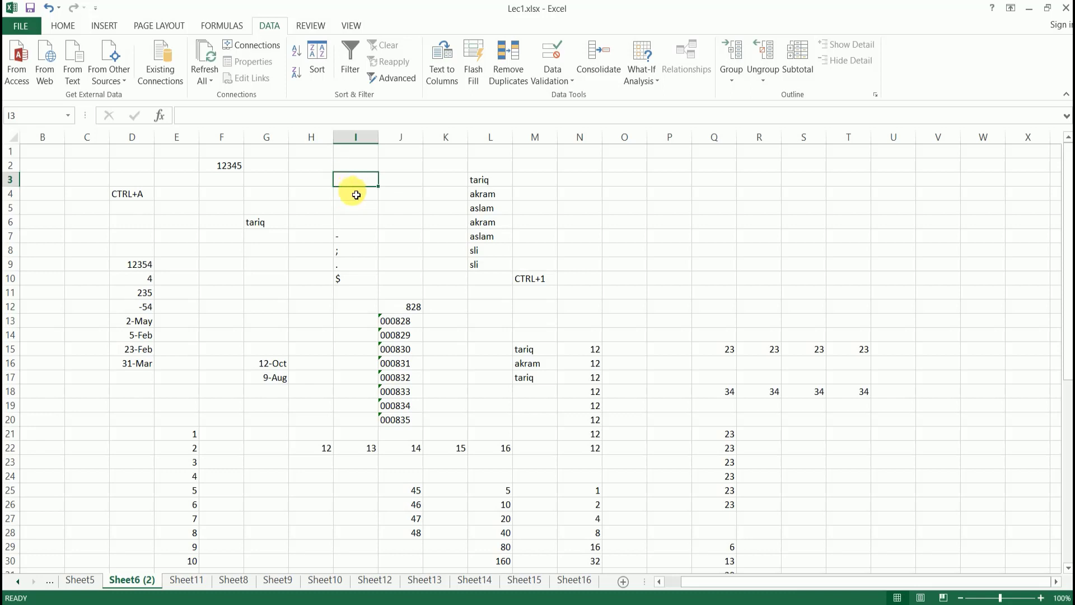
{"action": "left_click", "coordinate": [359, 198]}
{"action": "left_click", "coordinate": [363, 181]}
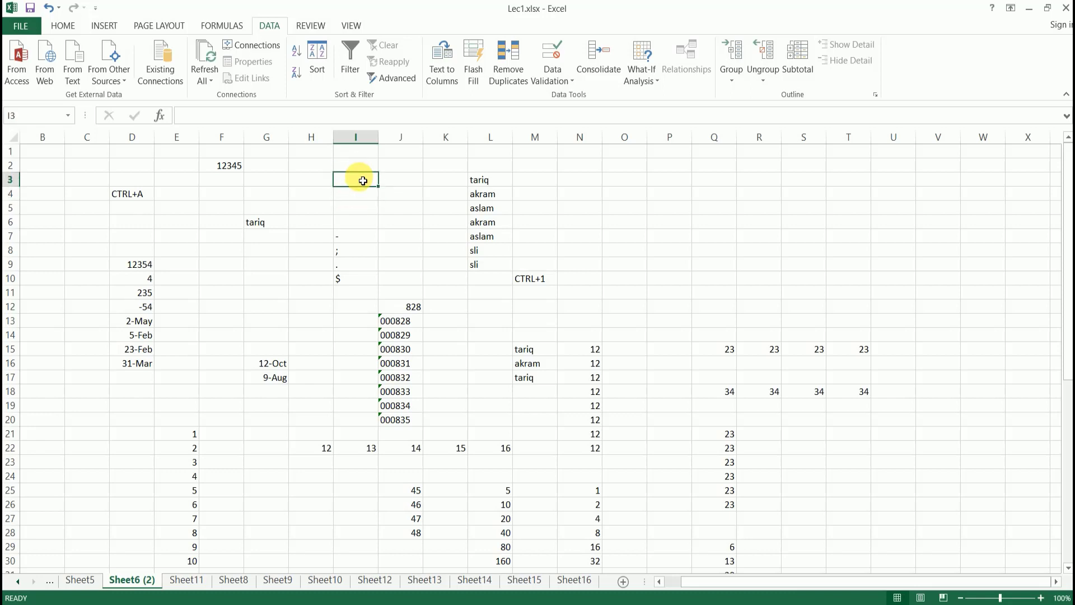
{"action": "type", "text": "asdf"}
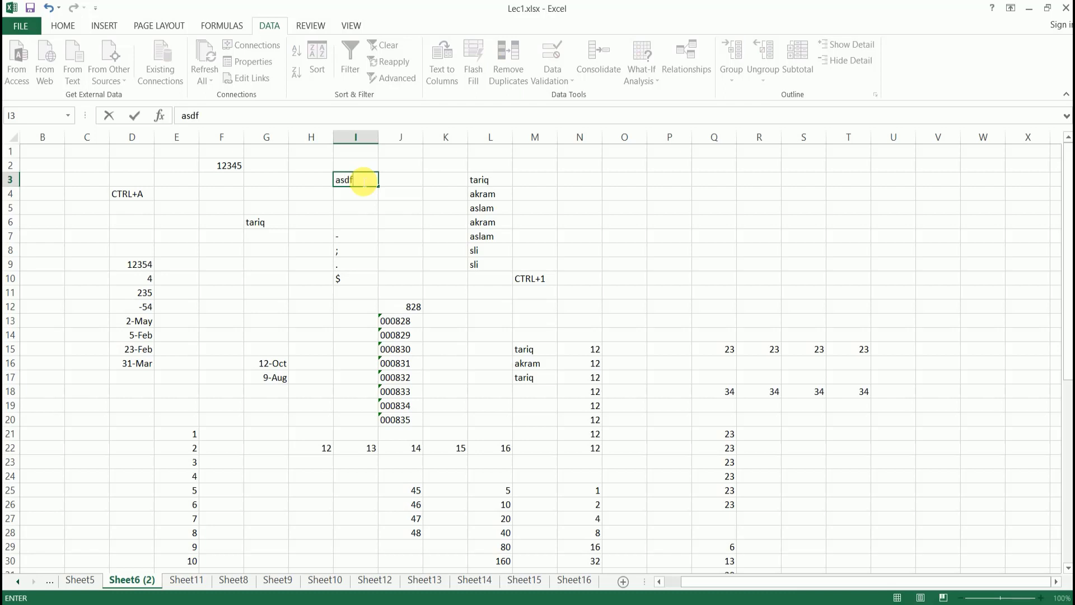
{"action": "key", "text": "Return"}
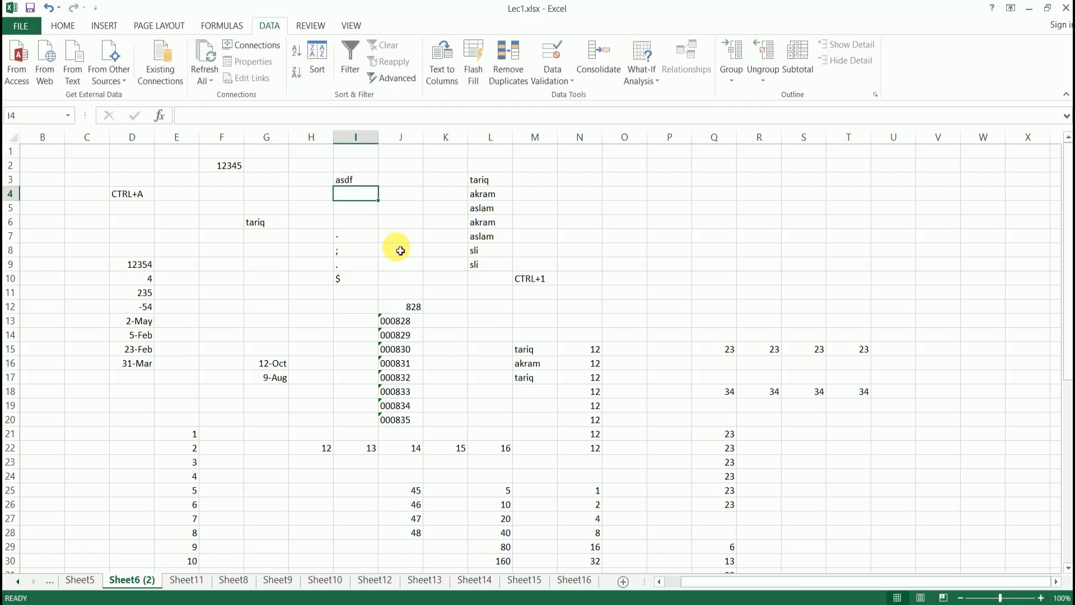
{"action": "key", "text": "Up"}
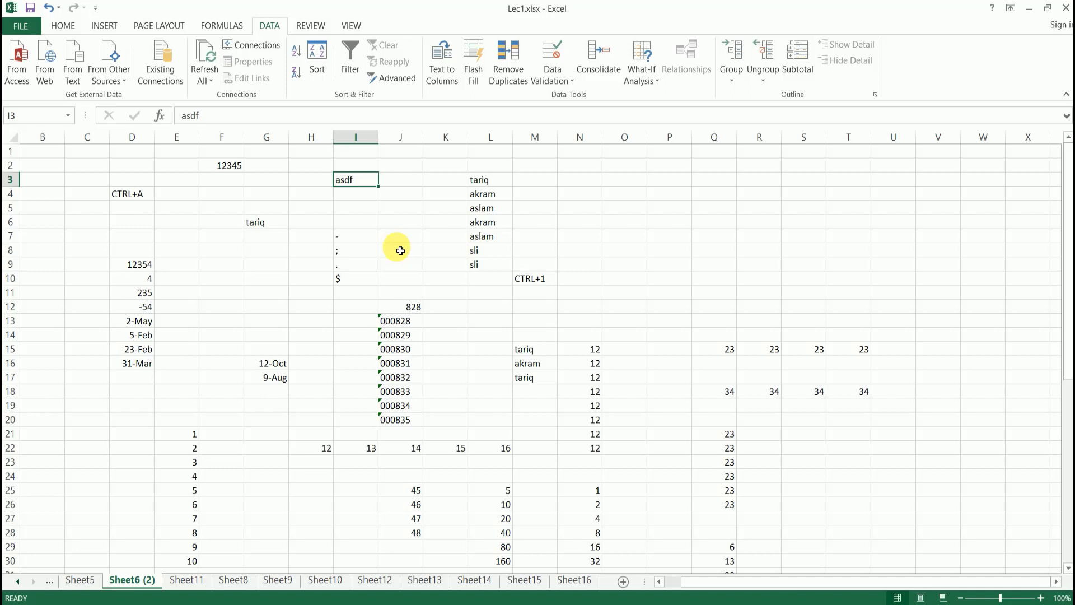
- Replace the content of cell I3 with "sdfsdf", keeping the cell selected on entry
{"action": "type", "text": "sdfsdf"}
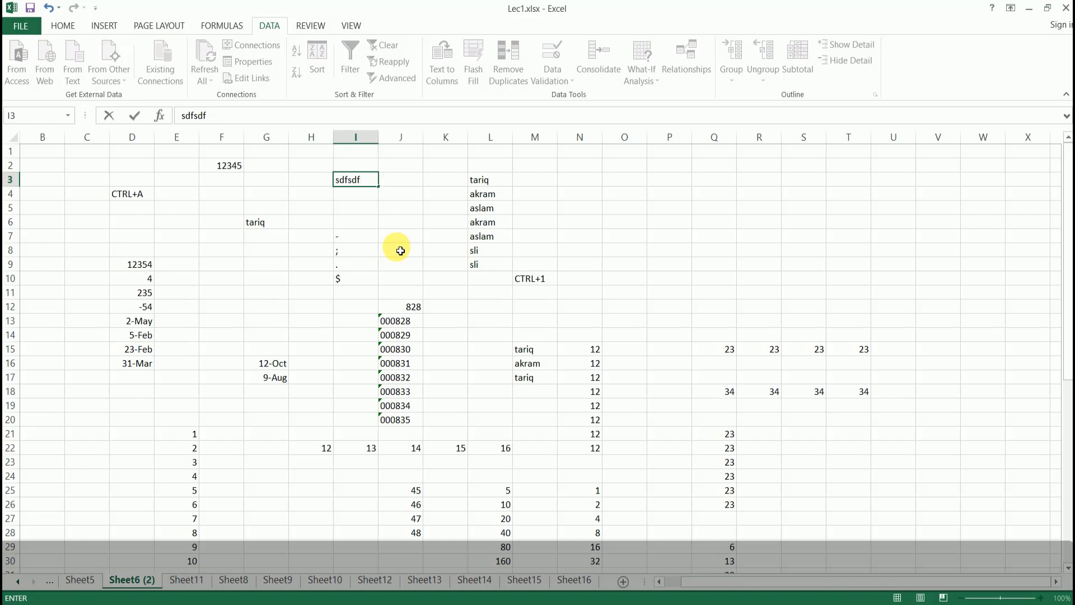
{"action": "key", "text": "ctrl+Return"}
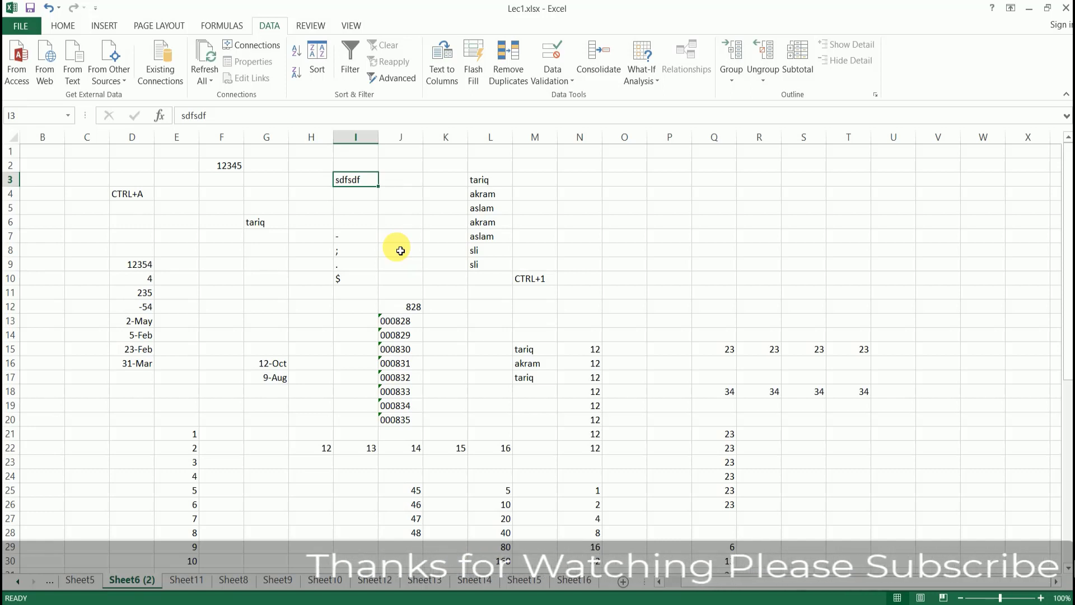
- Open cell I3 for in-cell editing and cancel, reopen it for editing, and leave it for cell I5
{"action": "key", "text": "F2"}
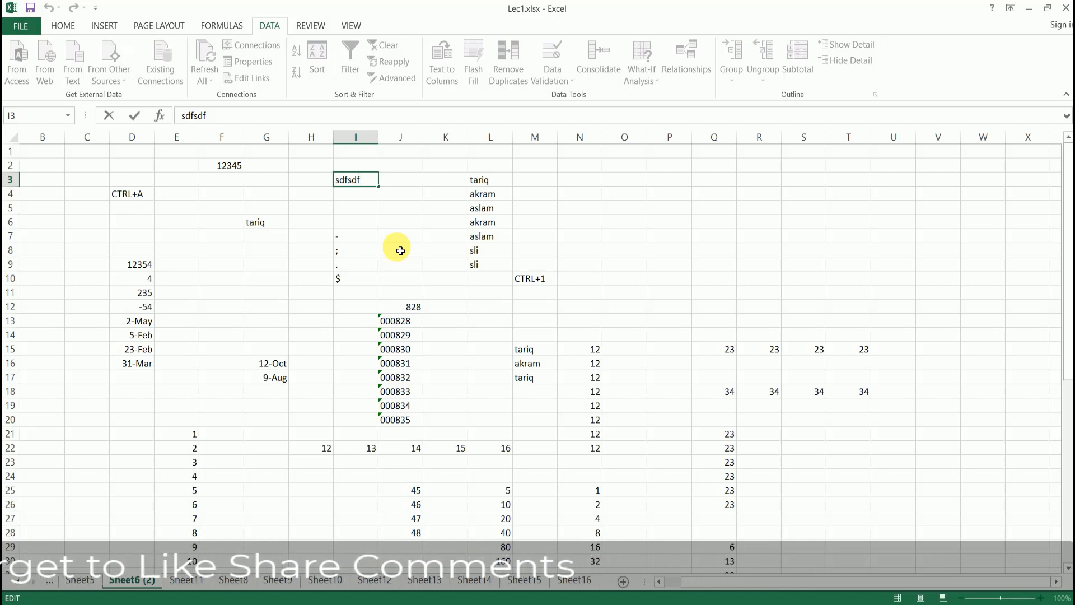
{"action": "key", "text": "Escape"}
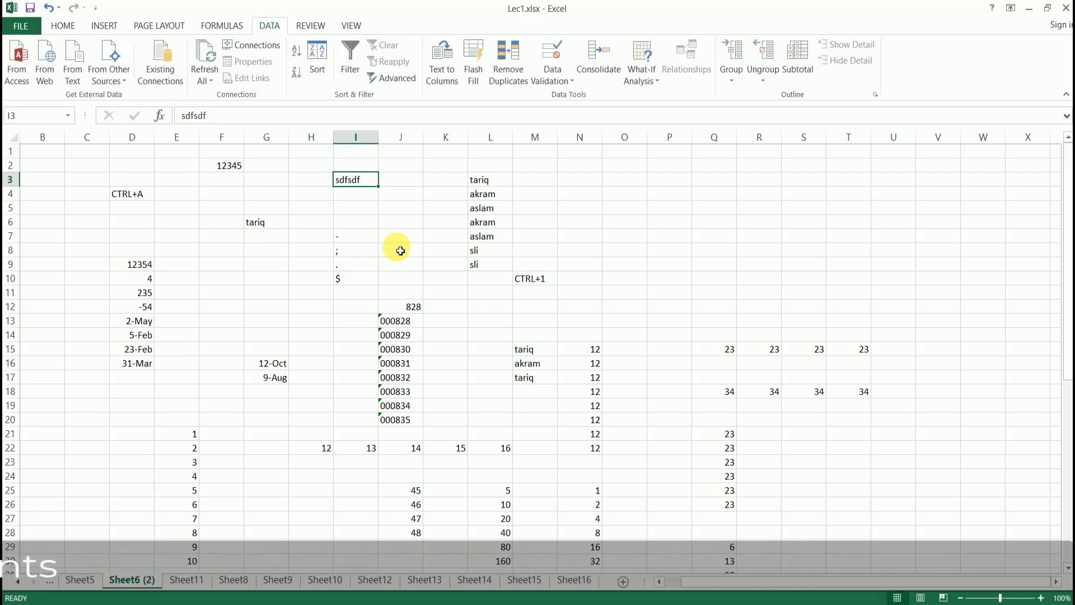
{"action": "double_click", "coordinate": [372, 183]}
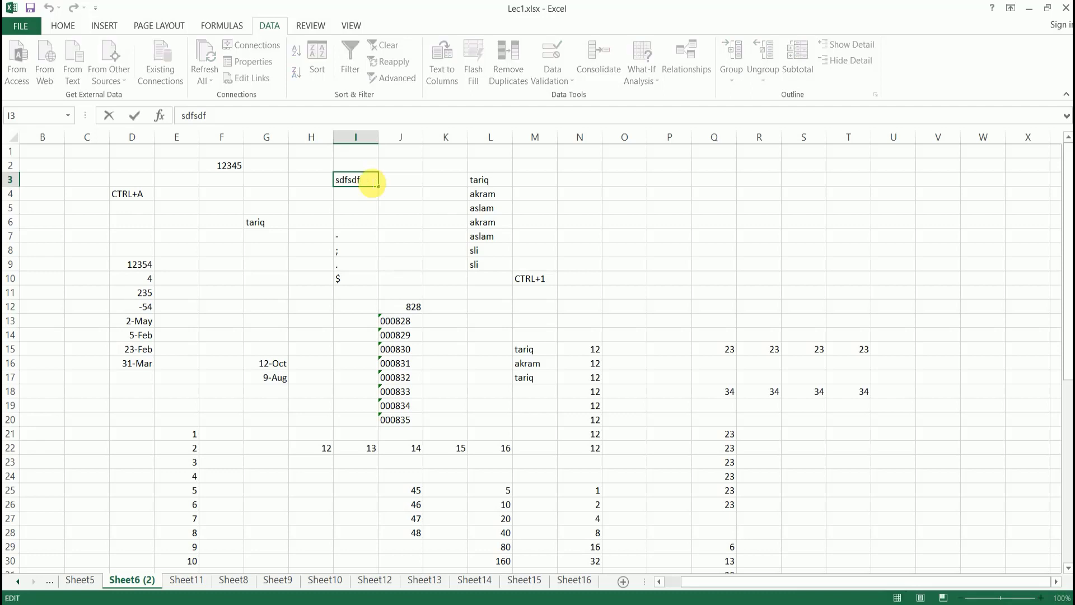
{"action": "left_click", "coordinate": [366, 200]}
{"action": "left_click", "coordinate": [371, 180]}
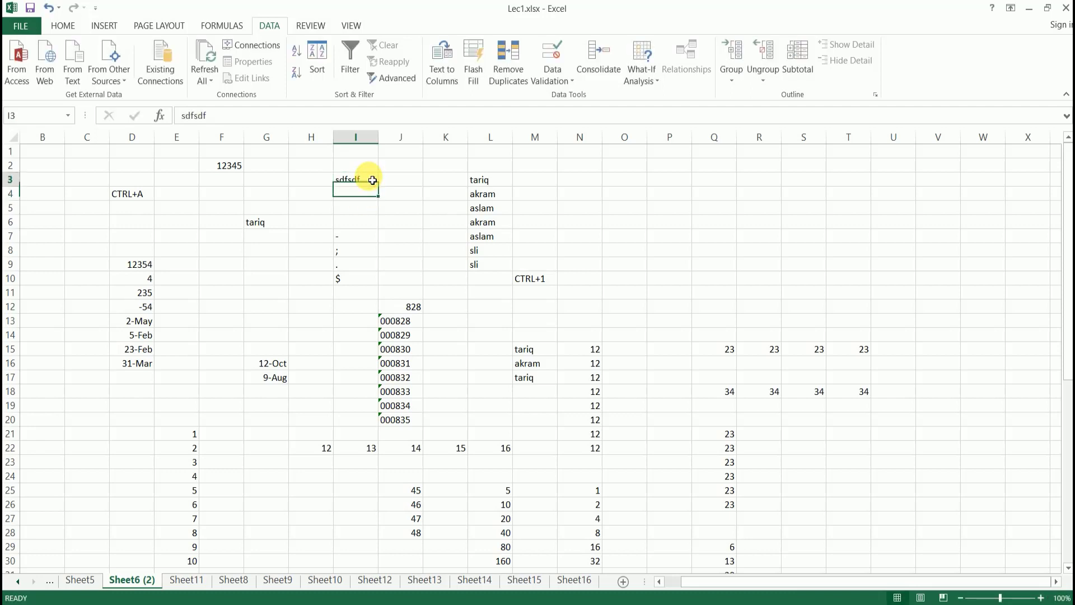
{"action": "left_click", "coordinate": [362, 210]}
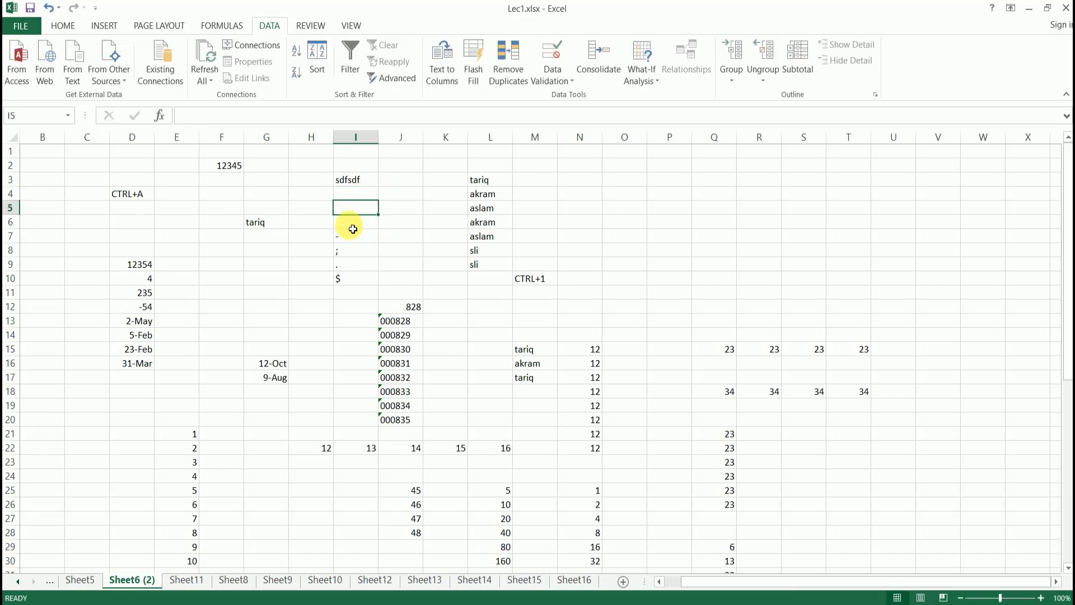
- Enter "F2" in cell O4 and reselect the cell
{"action": "left_click", "coordinate": [638, 194]}
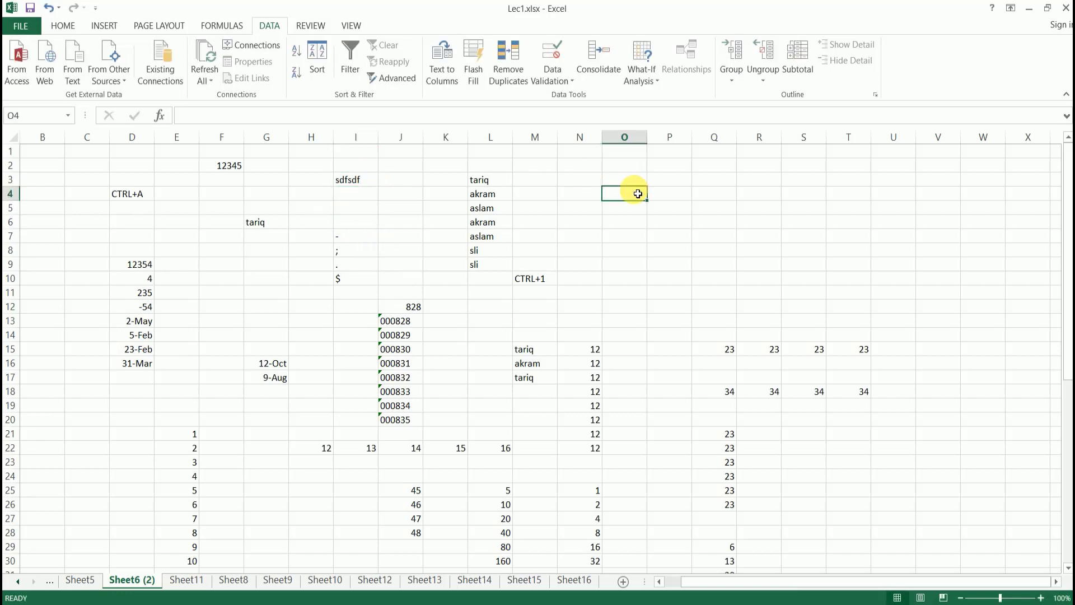
{"action": "type", "text": "F2"}
{"action": "left_click", "coordinate": [627, 225]}
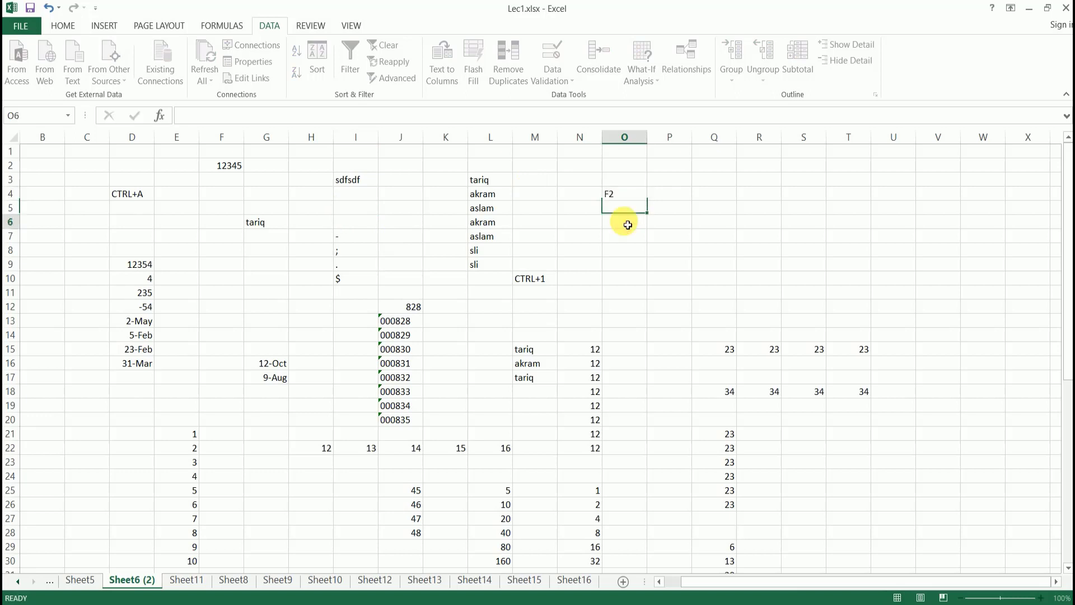
{"action": "left_click", "coordinate": [627, 196]}
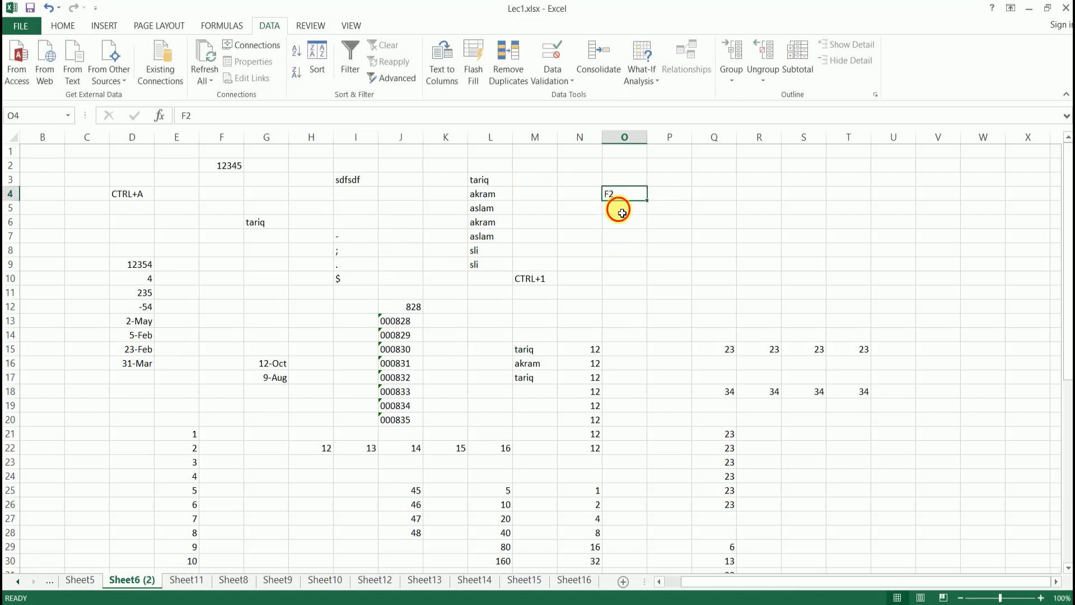
- Open cell I3 for in-cell editing, leave it without changing its content, and reselect it
{"action": "left_click", "coordinate": [361, 180]}
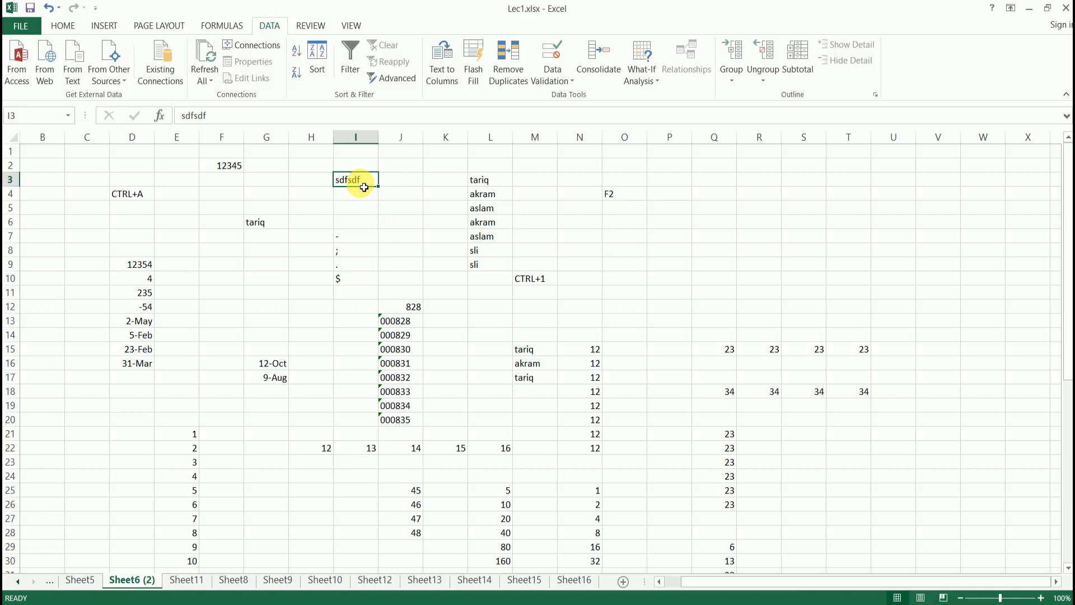
{"action": "key", "text": "F2"}
{"action": "left_click", "coordinate": [376, 206]}
{"action": "left_click", "coordinate": [371, 183]}
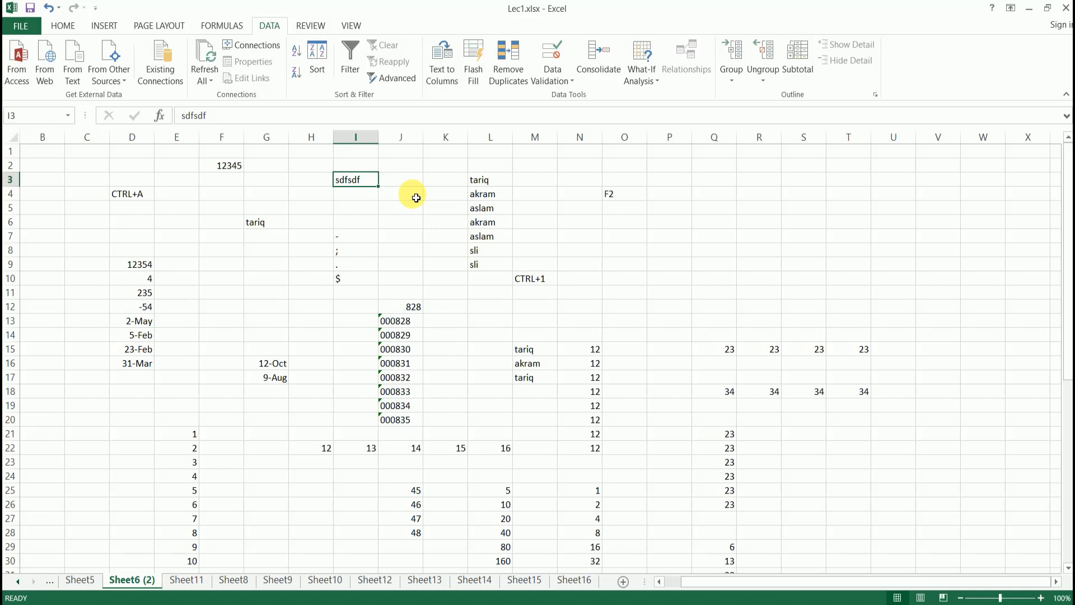
- Move the active cell from I3 to J3 and back, and from I3 to I4 and back
{"action": "key", "text": "Right"}
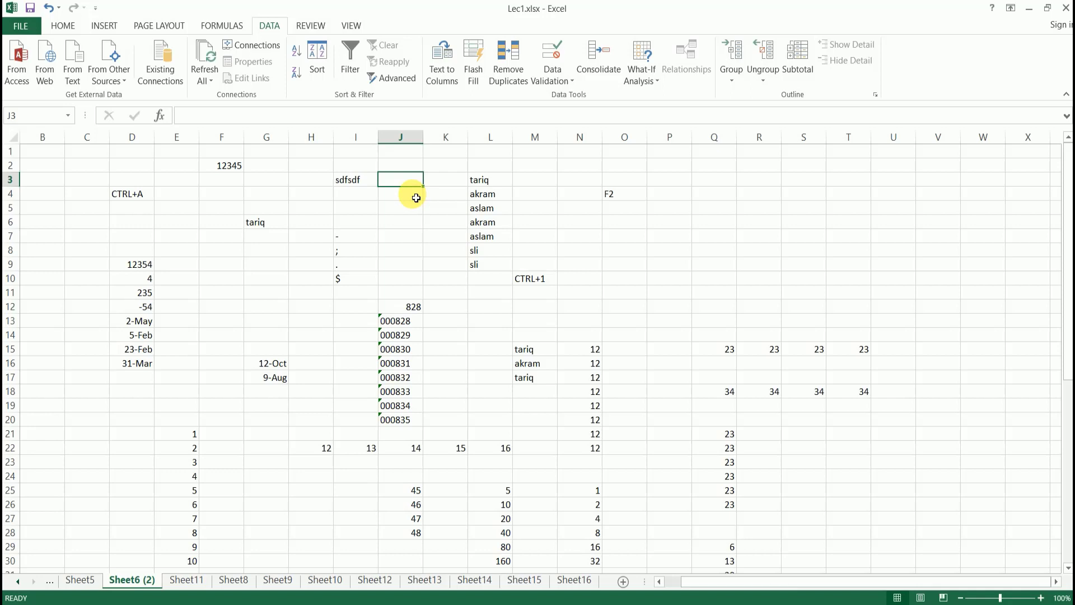
{"action": "key", "text": "Left"}
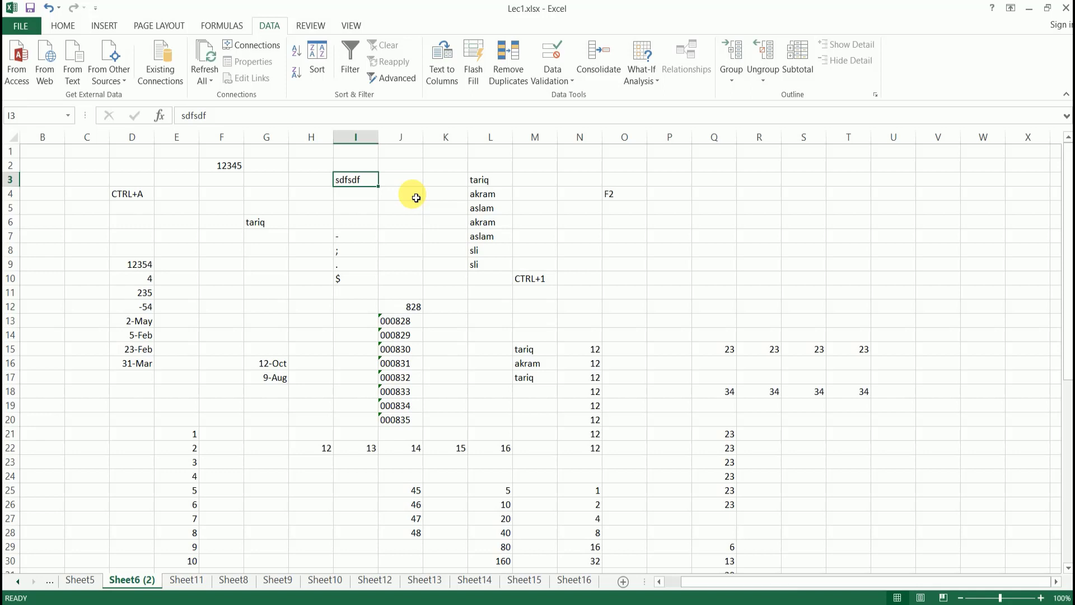
{"action": "key", "text": "Down"}
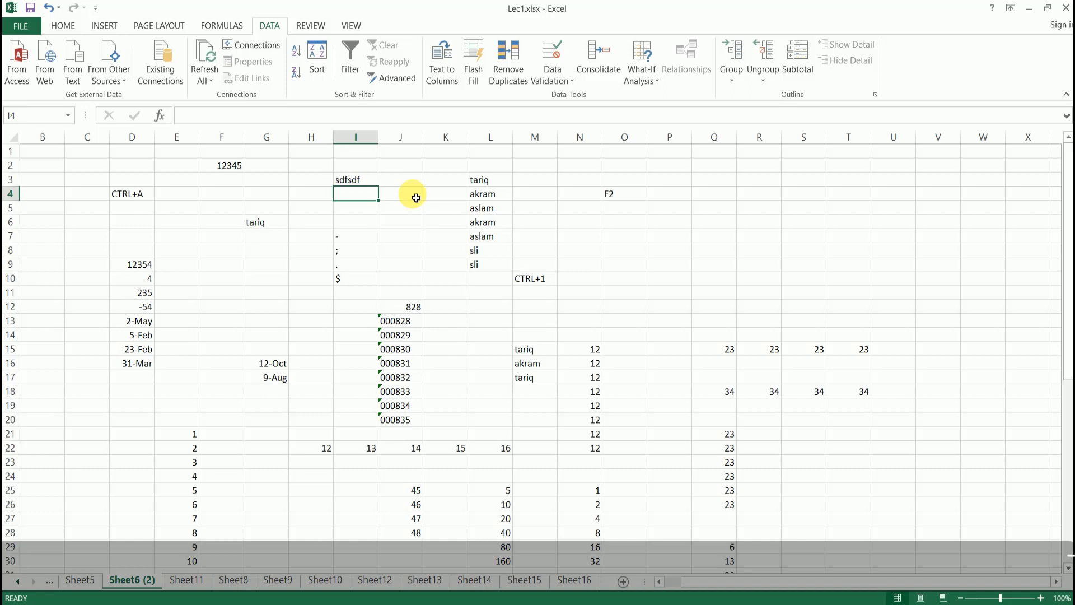
{"action": "key", "text": "Up"}
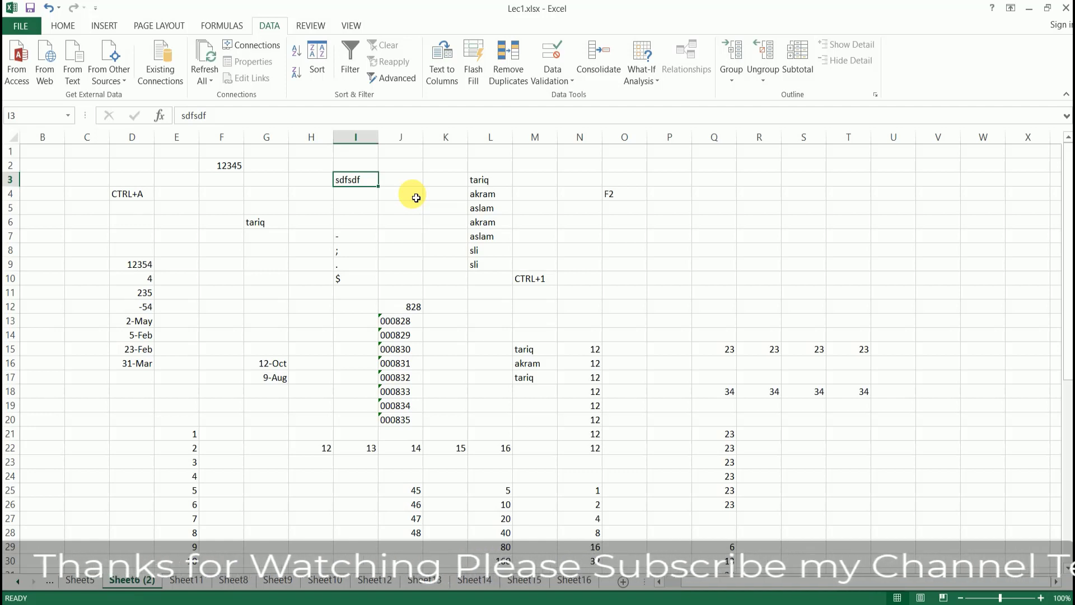
- Jump from I3 to the first cell of row 3 and move along the row one cell at a time to M3
{"action": "key", "text": "Home"}
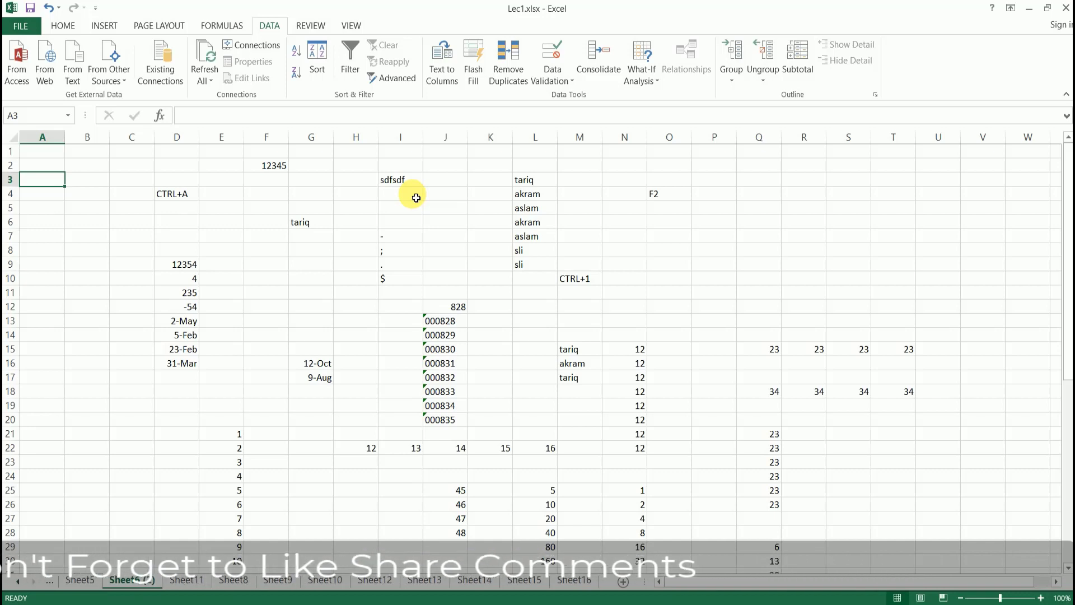
{"action": "key", "text": "Right"}
{"action": "key", "text": "Right"}
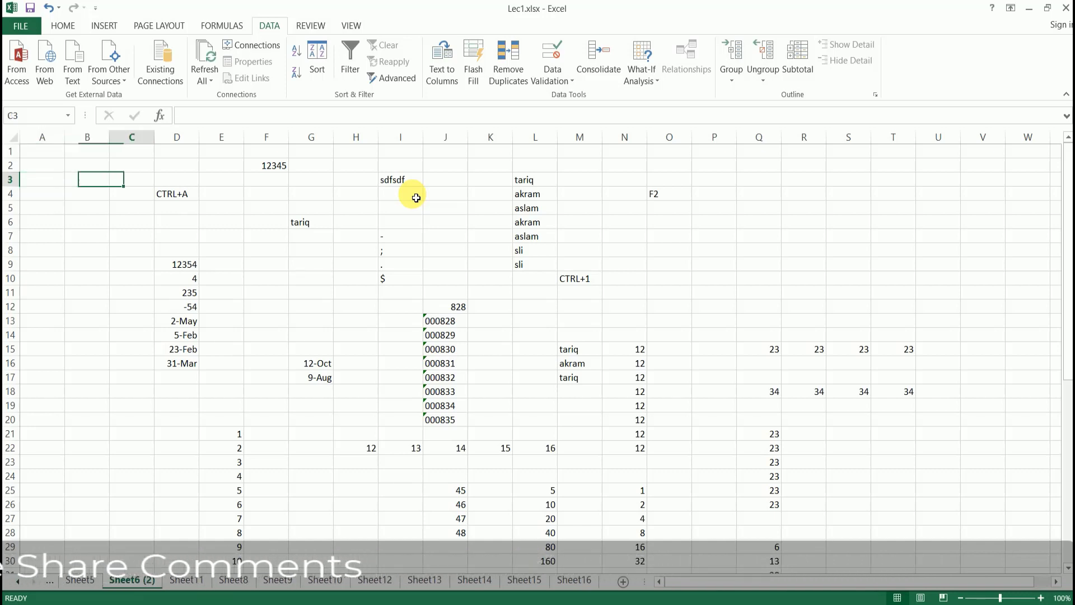
{"action": "key", "text": "Right"}
{"action": "key", "text": "Right"}
{"action": "key", "text": "Right"}
{"action": "key", "text": "Right"}
{"action": "key", "text": "Right"}
{"action": "key", "text": "Right"}
{"action": "key", "text": "Right"}
{"action": "key", "text": "Right"}
{"action": "key", "text": "Right"}
{"action": "key", "text": "Right"}
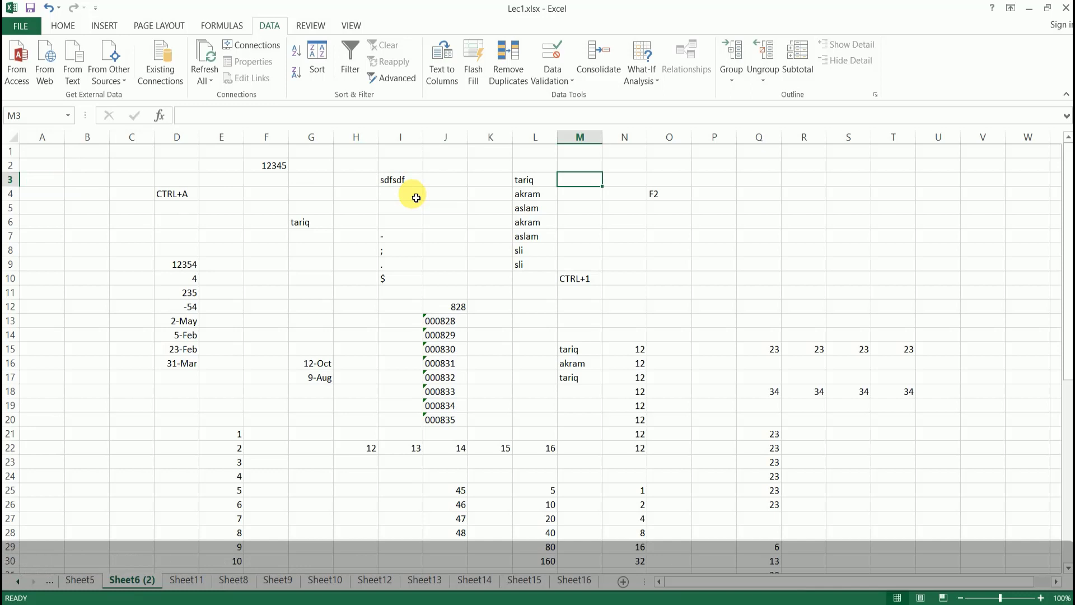
- Return to the start of row 3, step cell by cell to L3, and move back to I3
{"action": "key", "text": "Home"}
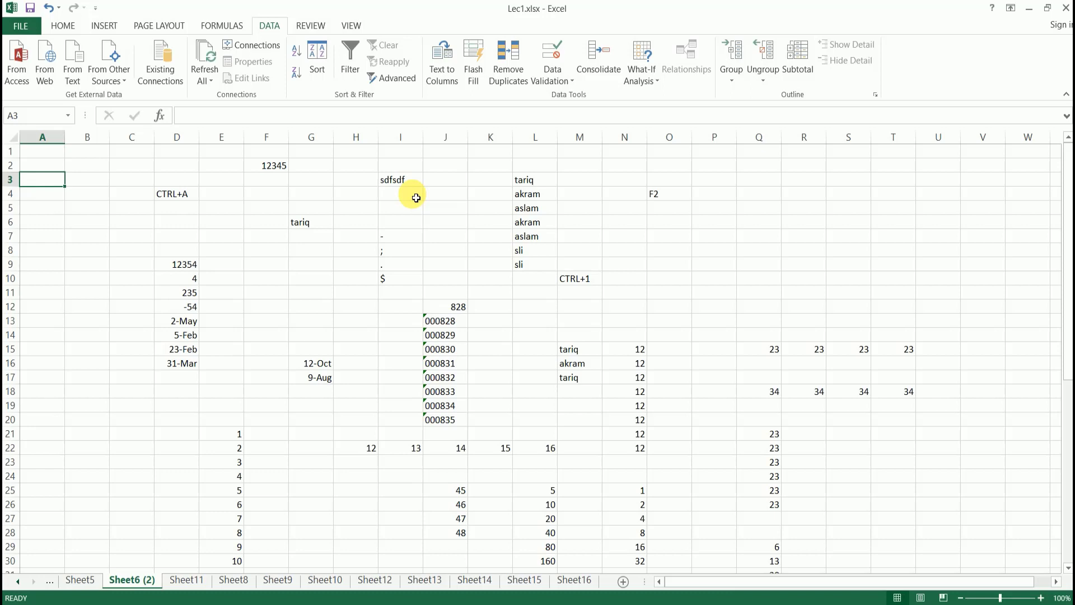
{"action": "key", "text": "Right"}
{"action": "key", "text": "Right"}
{"action": "key", "text": "Right"}
{"action": "key", "text": "Right"}
{"action": "key", "text": "Right"}
{"action": "key", "text": "Right"}
{"action": "key", "text": "Right"}
{"action": "key", "text": "Right"}
{"action": "key", "text": "Right"}
{"action": "key", "text": "Right"}
{"action": "key", "text": "Right"}
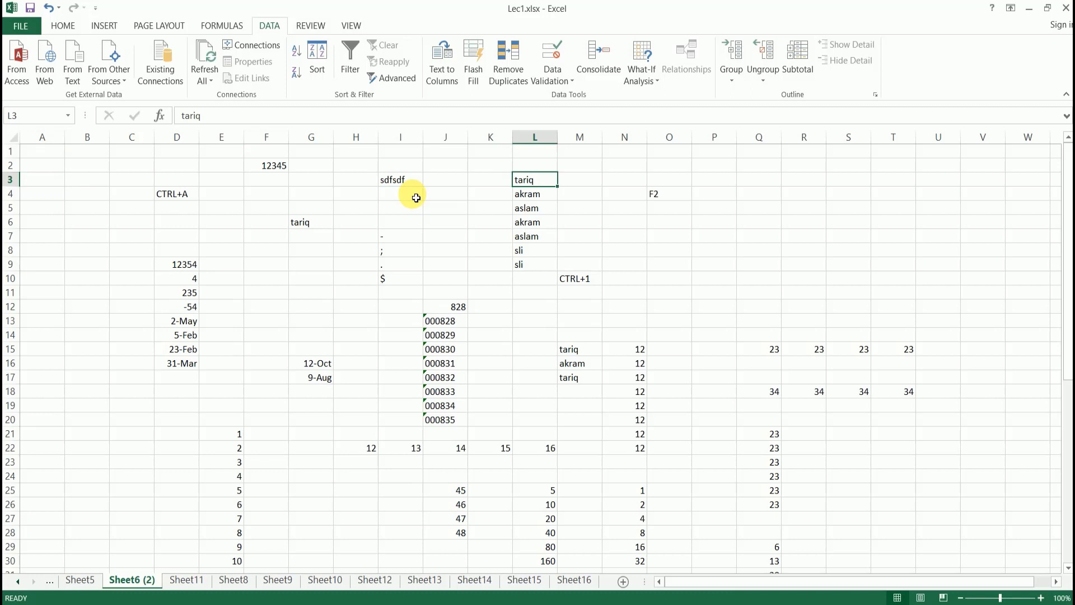
{"action": "key", "text": "Left"}
{"action": "key", "text": "Left"}
{"action": "key", "text": "Left"}
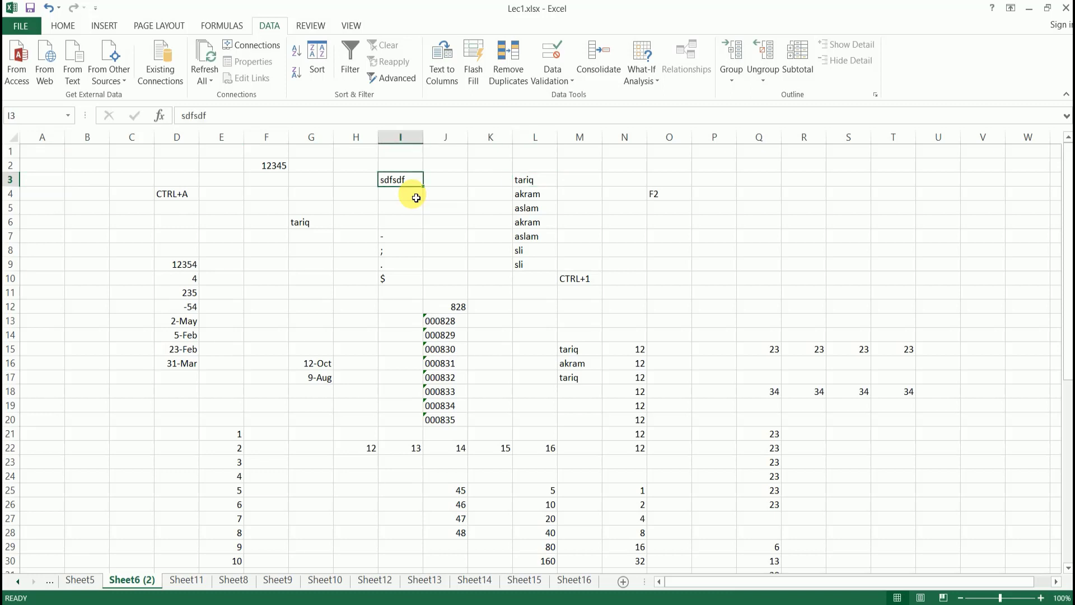
- Go from I3 to A3 and jump across the filled cells to the last column of row 3, XFD3
{"action": "key", "text": "Home"}
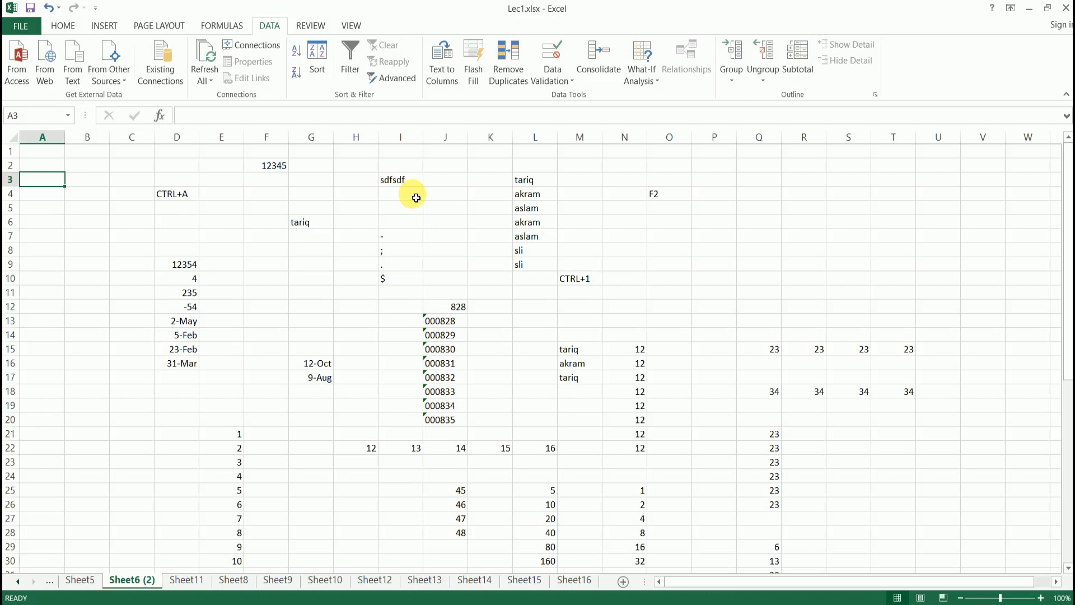
{"action": "key", "text": "ctrl+Right"}
{"action": "key", "text": "ctrl+Right"}
{"action": "key", "text": "ctrl+Right"}
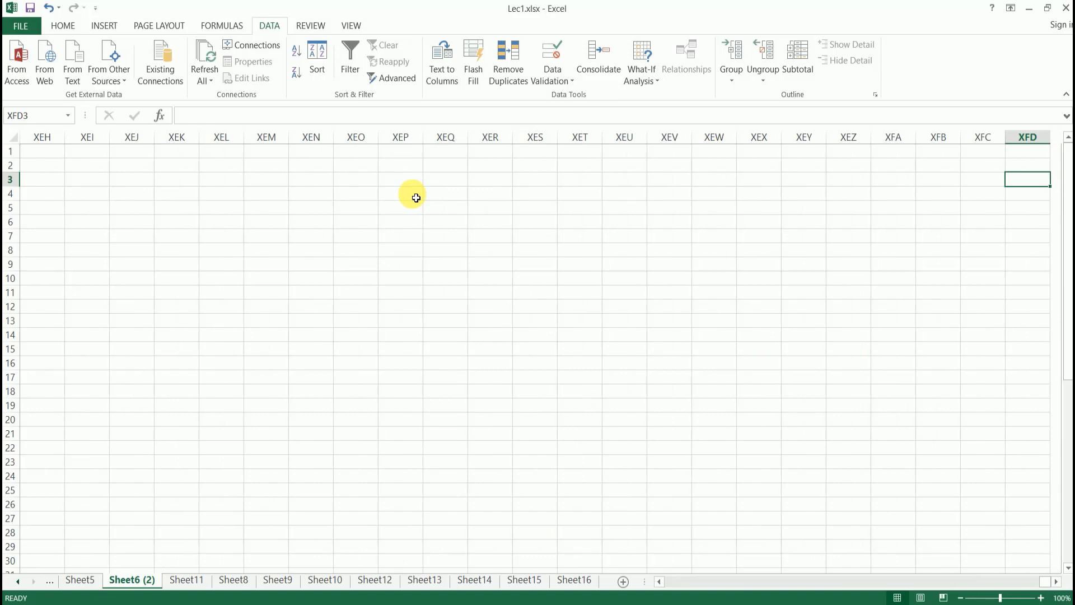
- Return to A3 and jump across the row to its last column, XFD3, again
{"action": "key", "text": "Home"}
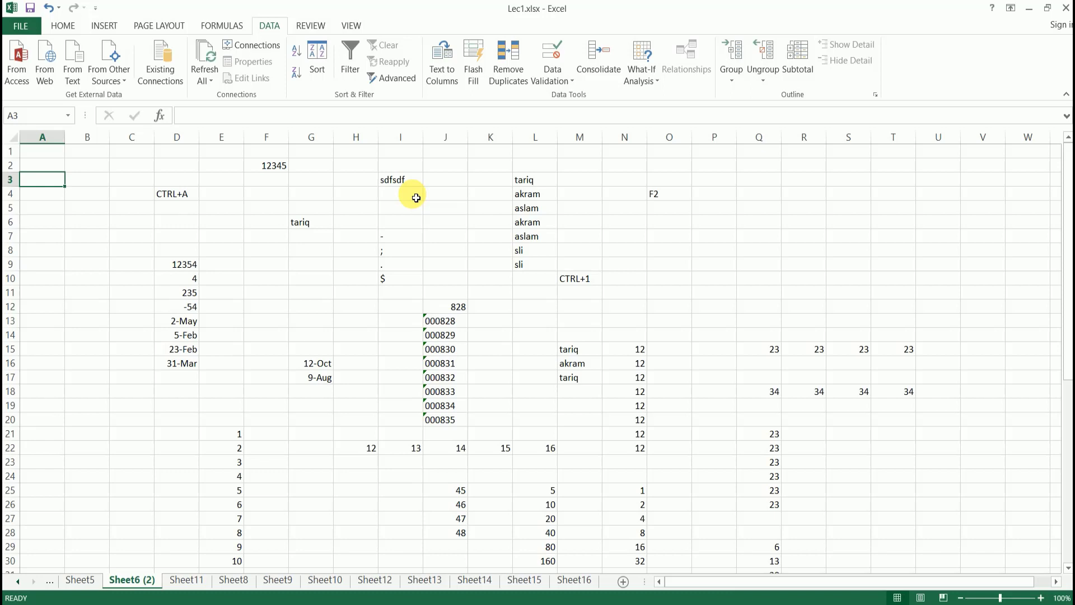
{"action": "key", "text": "ctrl+Right"}
{"action": "key", "text": "ctrl+Right"}
{"action": "key", "text": "ctrl+Right"}
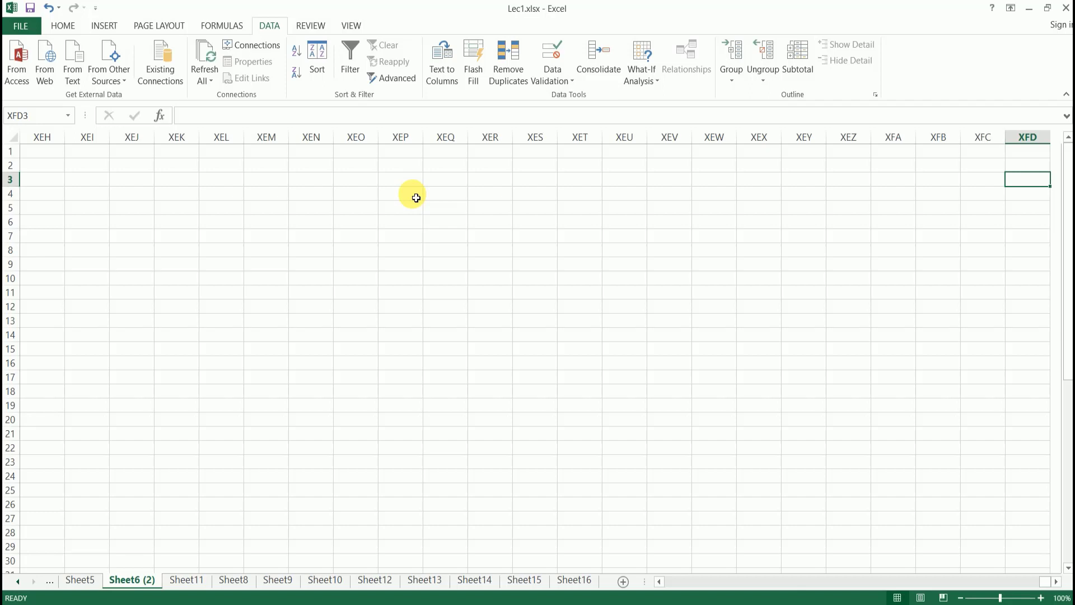
- Jump to cell A1, go to the last row of column A, and return to A1
{"action": "key", "text": "ctrl+Up"}
{"action": "key", "text": "ctrl+Left"}
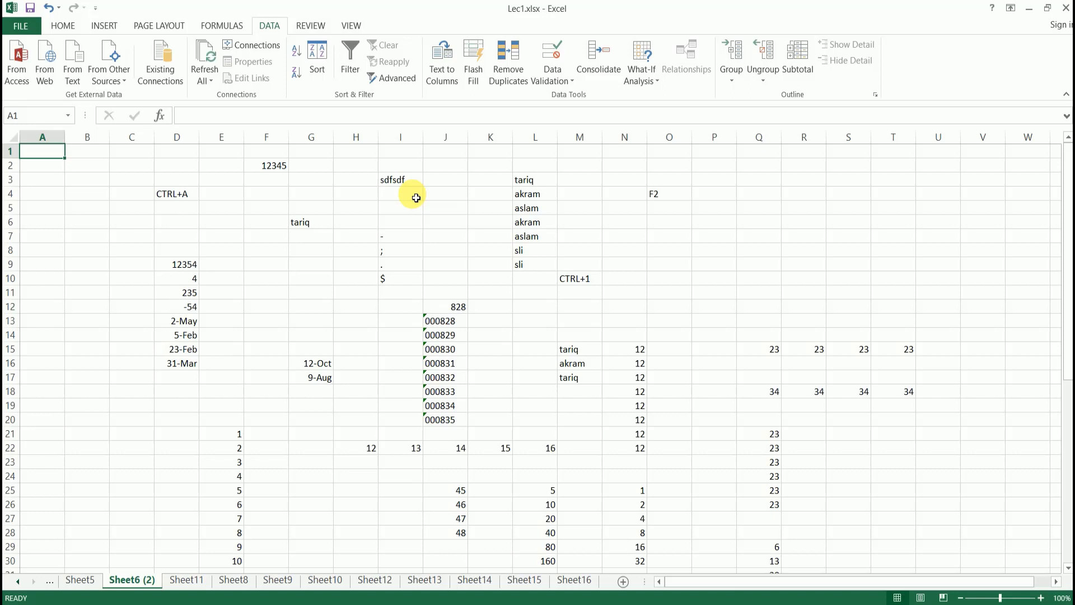
{"action": "key", "text": "ctrl+Down"}
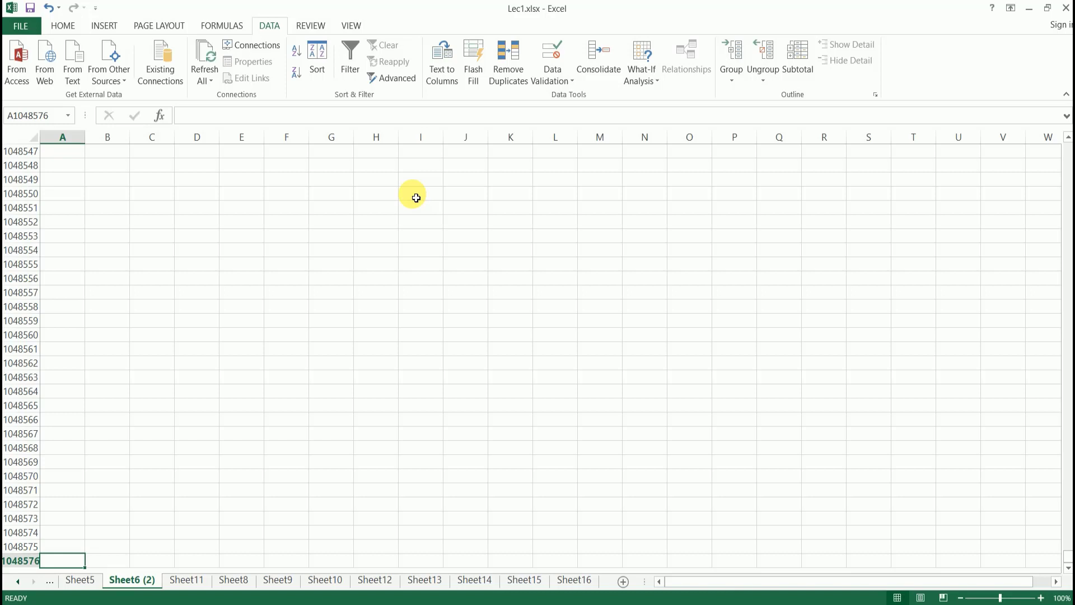
{"action": "key", "text": "ctrl+Home"}
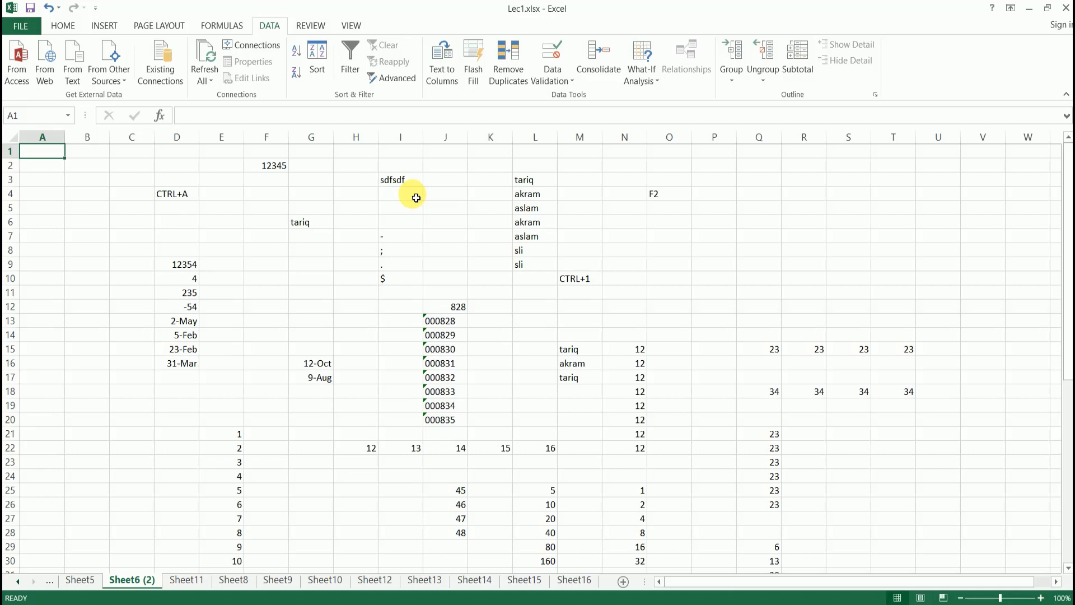
{"action": "left_click", "coordinate": [411, 205]}
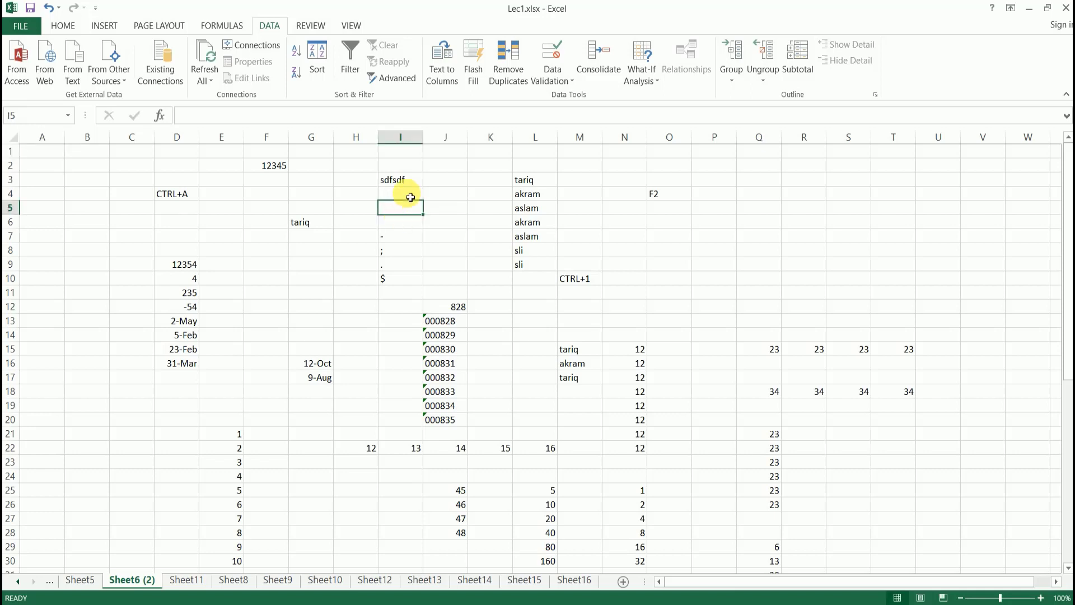
{"action": "left_click", "coordinate": [413, 193]}
{"action": "left_click", "coordinate": [410, 225]}
{"action": "left_click", "coordinate": [406, 183]}
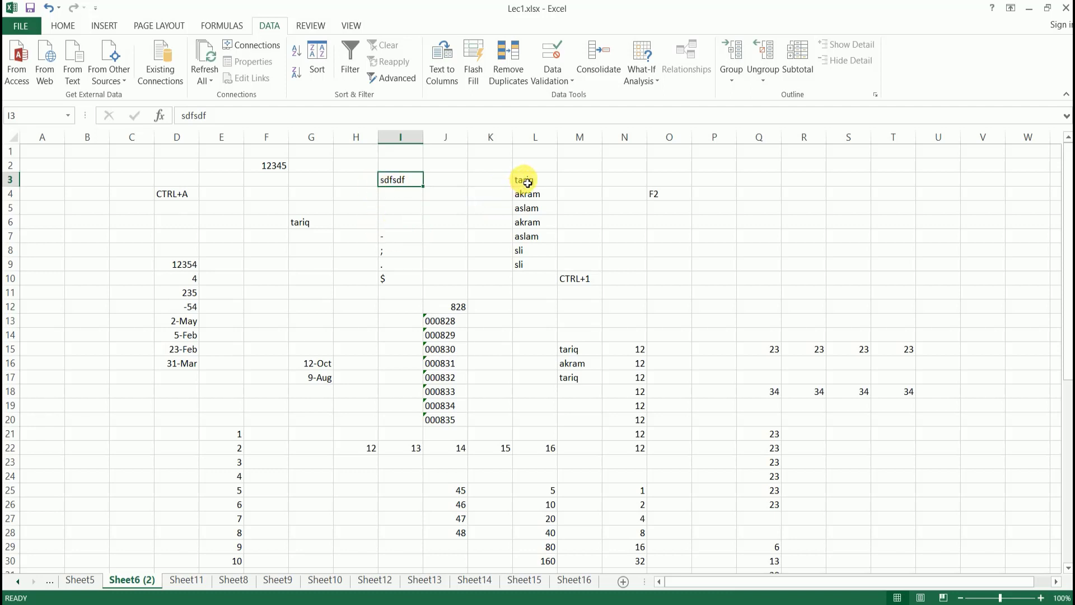
- Copy the name list in L3:L9, paste it starting at cell Q3, and clear the copy marquee
{"action": "left_click_drag", "start_coordinate": [528, 183], "coordinate": [540, 270]}
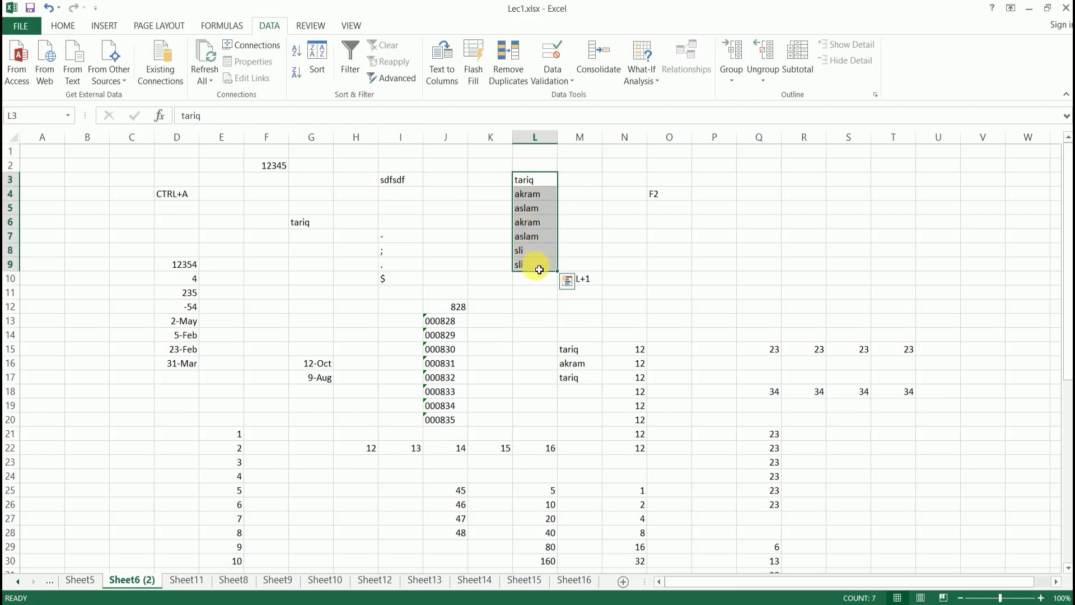
{"action": "left_click", "coordinate": [62, 25]}
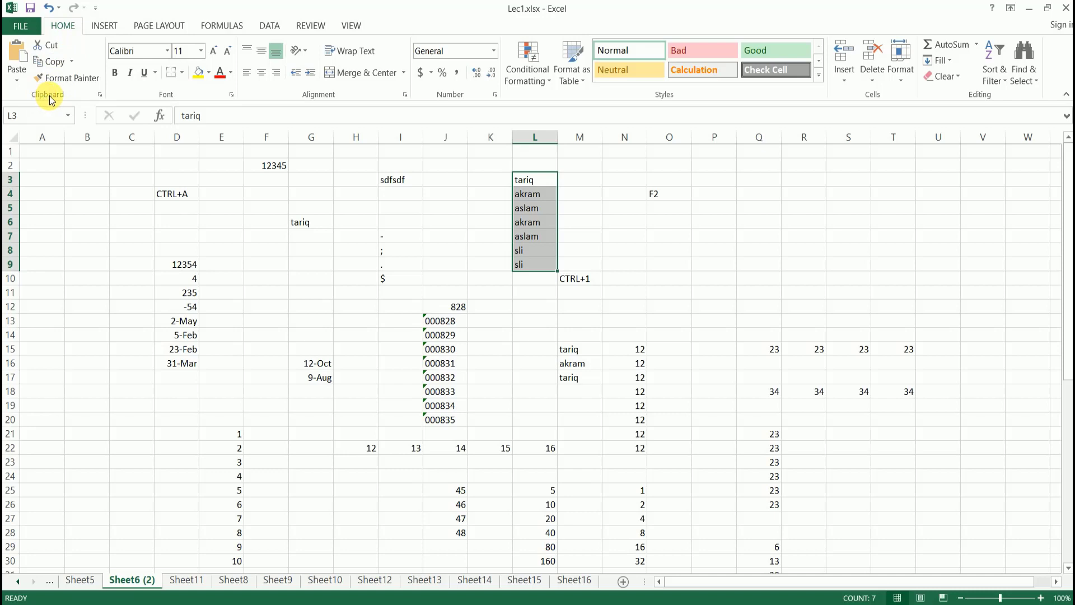
{"action": "left_click", "coordinate": [71, 62]}
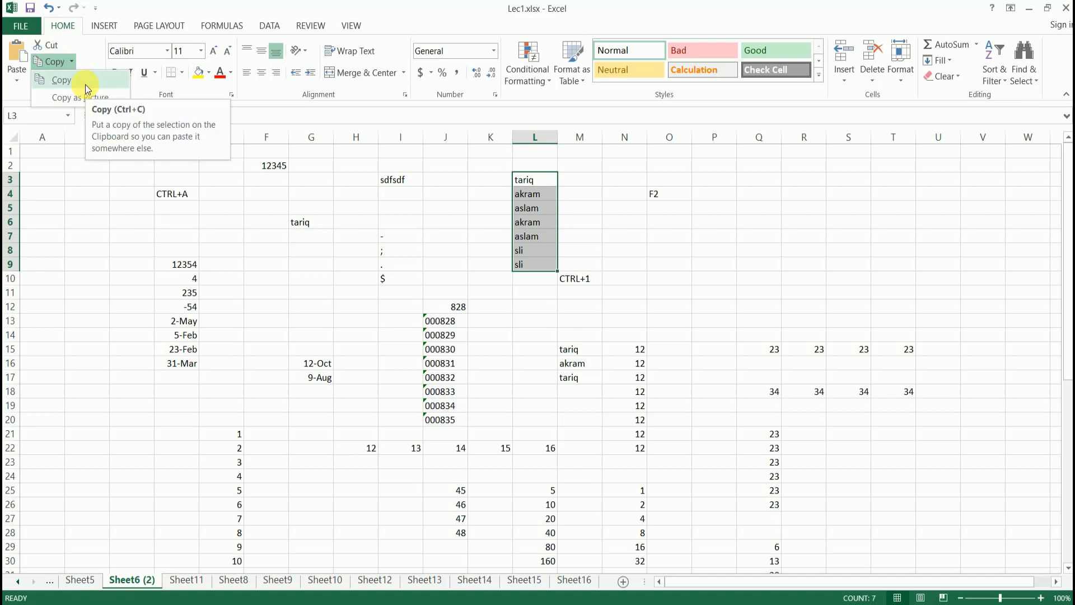
{"action": "left_click", "coordinate": [85, 85]}
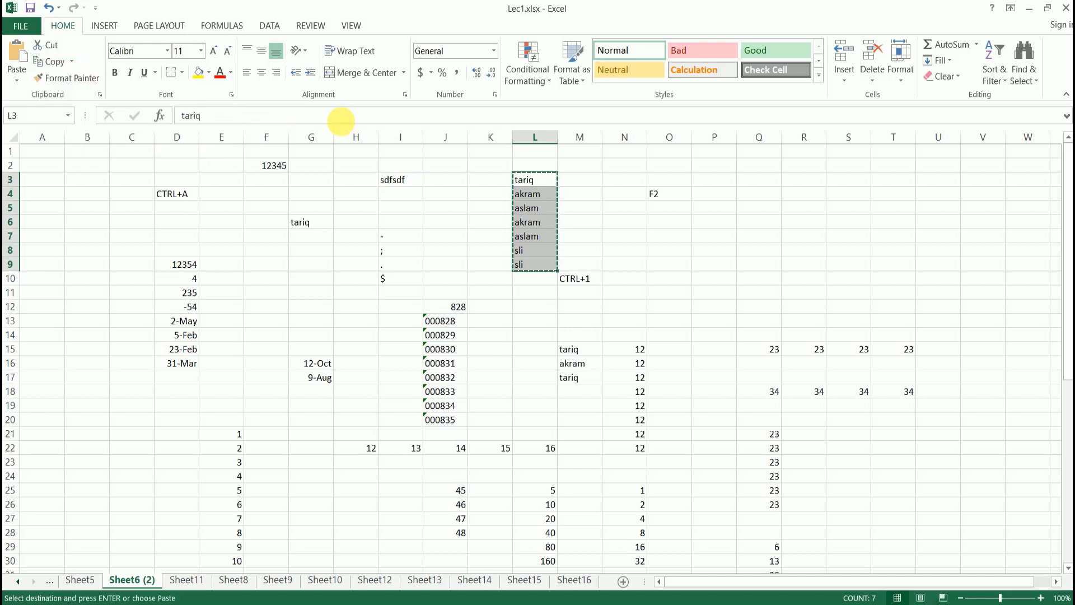
{"action": "key", "text": "ctrl+v"}
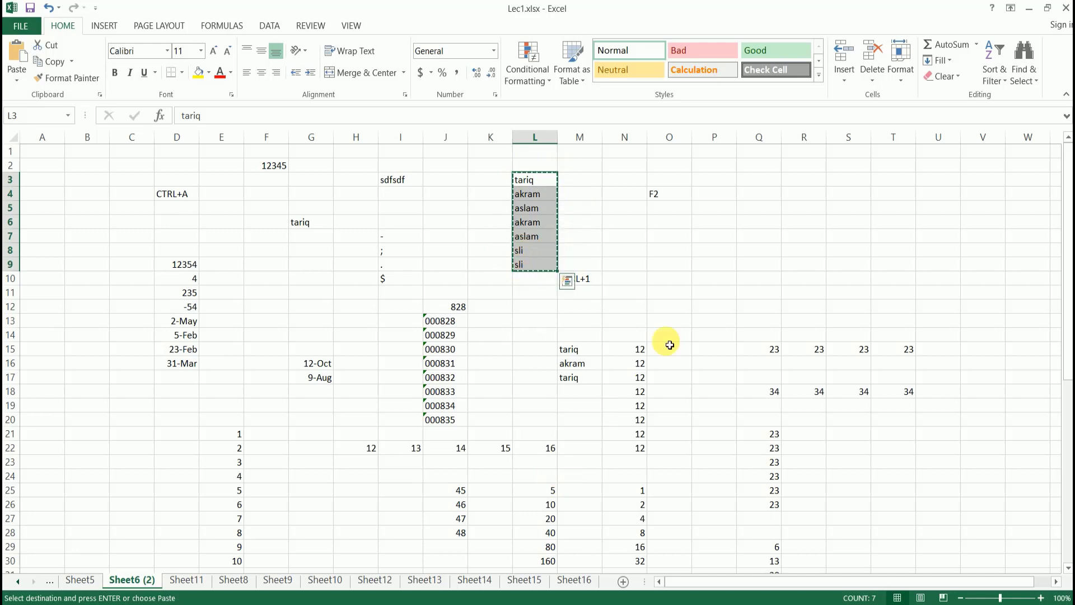
{"action": "left_click", "coordinate": [760, 181]}
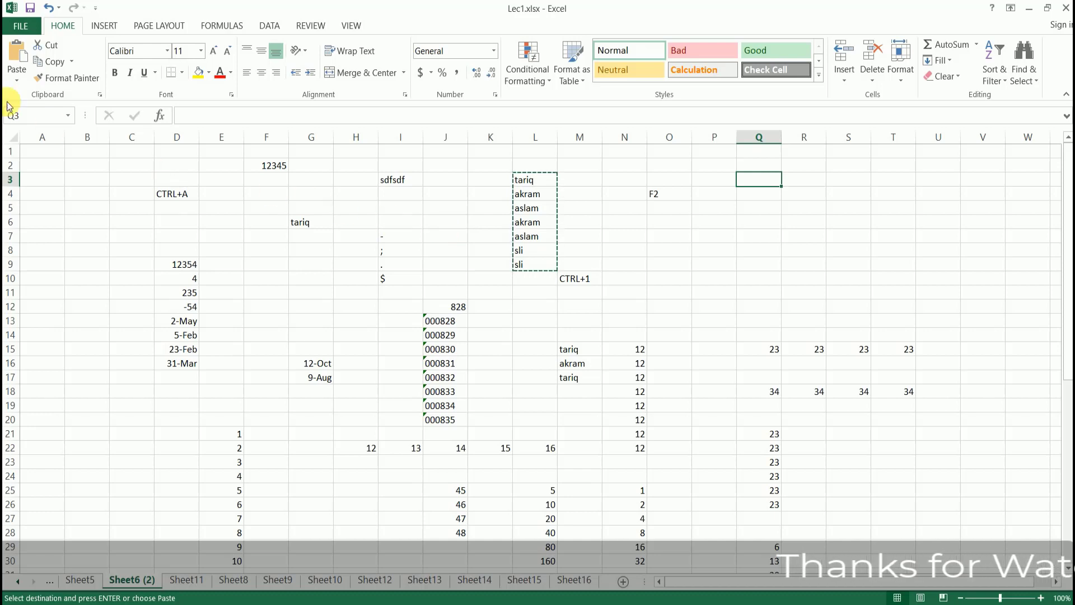
{"action": "left_click", "coordinate": [18, 56]}
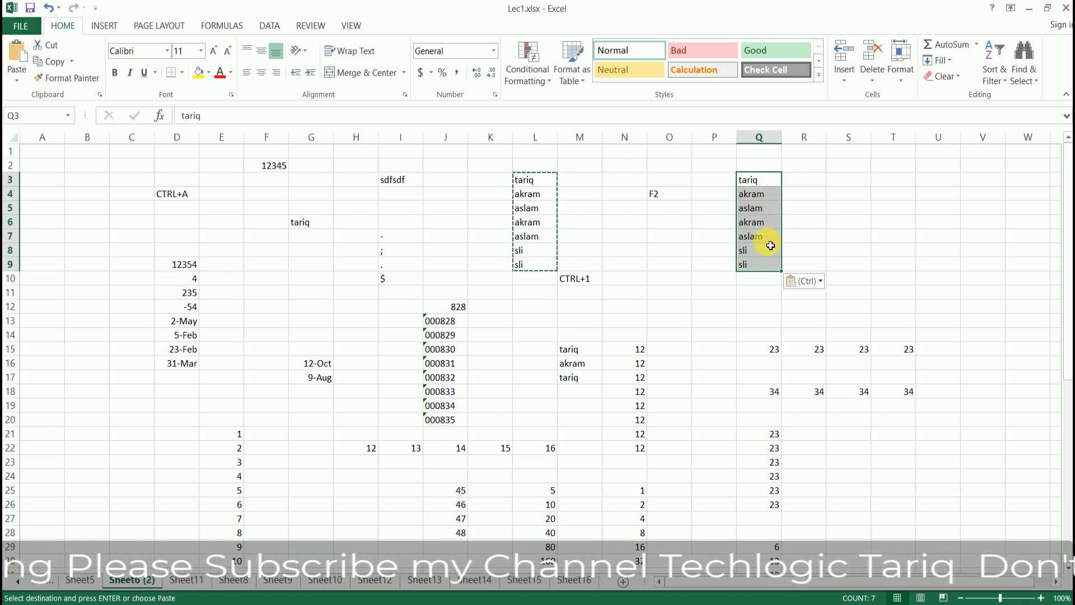
{"action": "key", "text": "Escape"}
{"action": "left_click", "coordinate": [267, 250]}
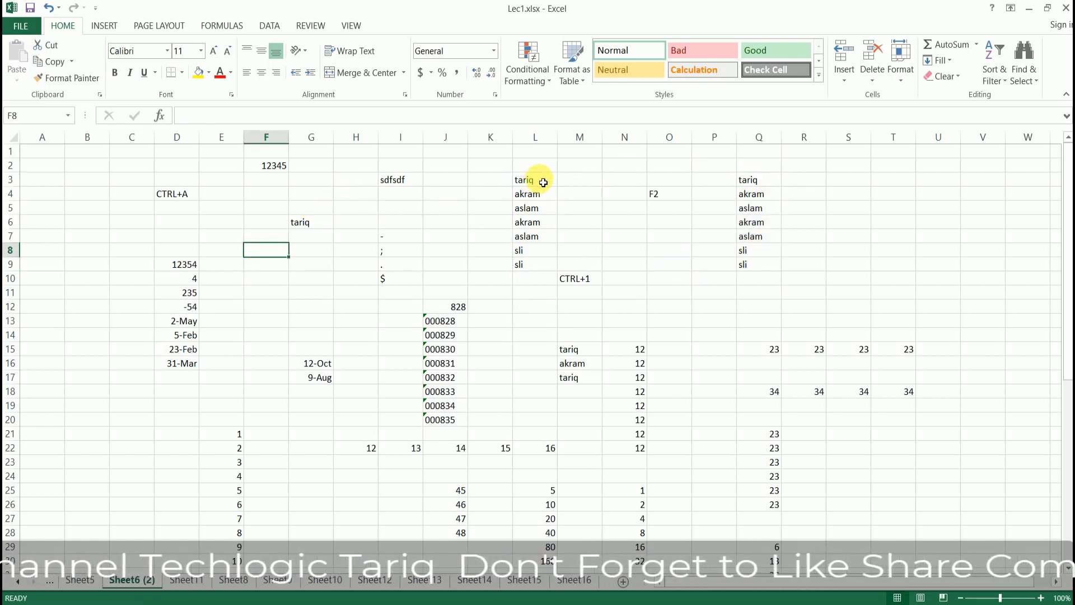
- Cut the name list in L3:L9 and paste it starting at cell S3
{"action": "left_click_drag", "start_coordinate": [541, 181], "coordinate": [540, 265]}
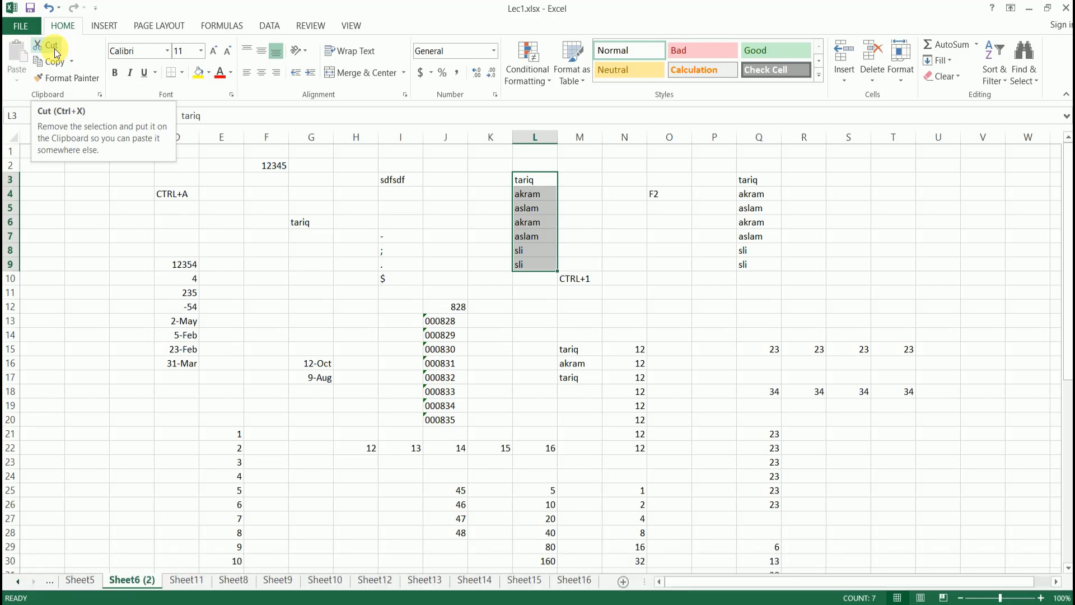
{"action": "left_click", "coordinate": [55, 49]}
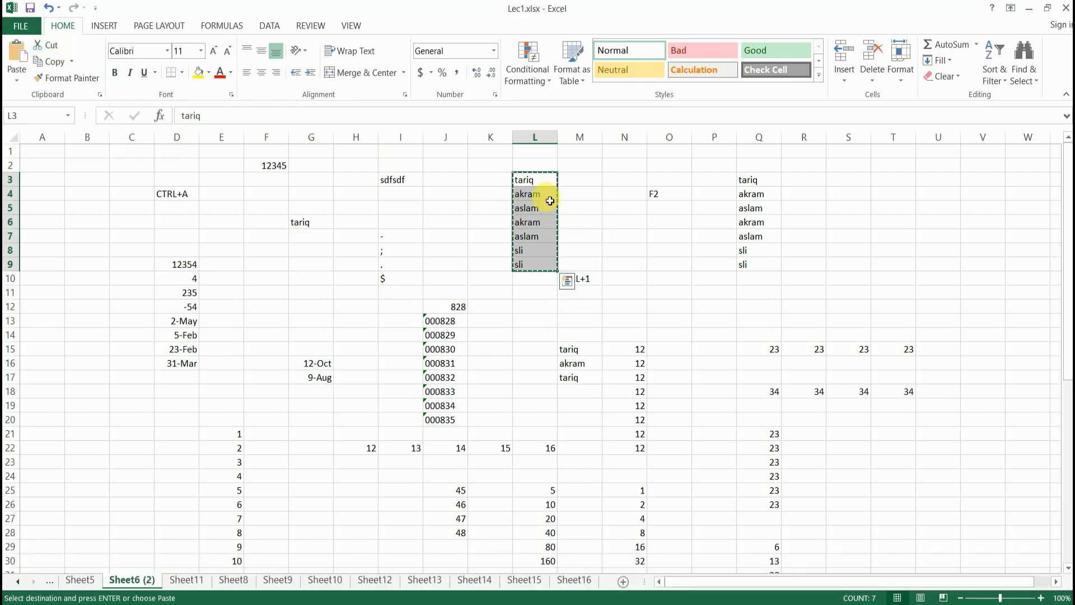
{"action": "left_click", "coordinate": [859, 180]}
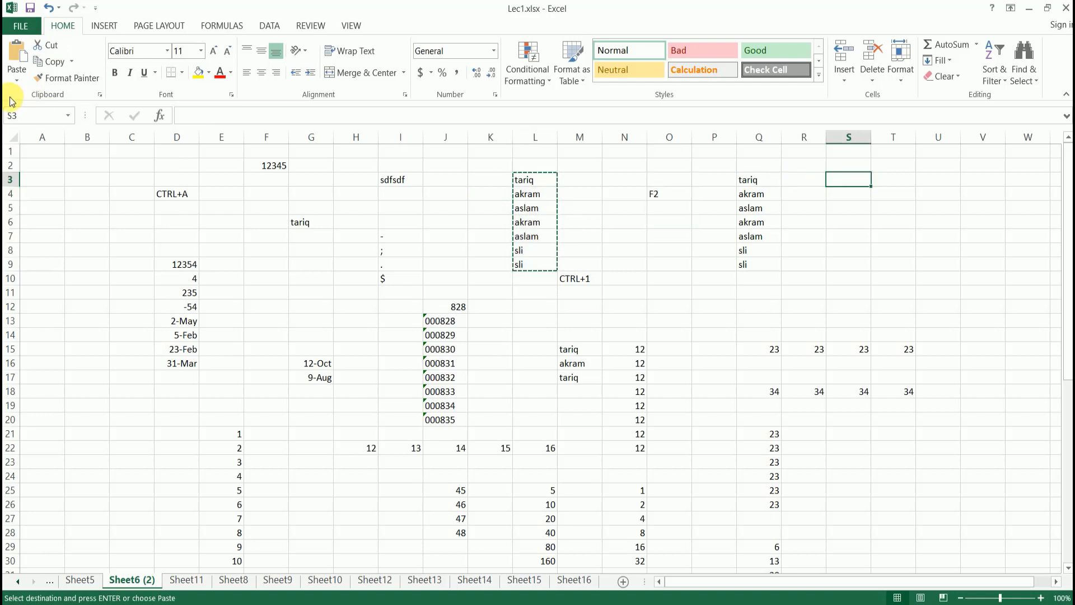
{"action": "left_click", "coordinate": [17, 53]}
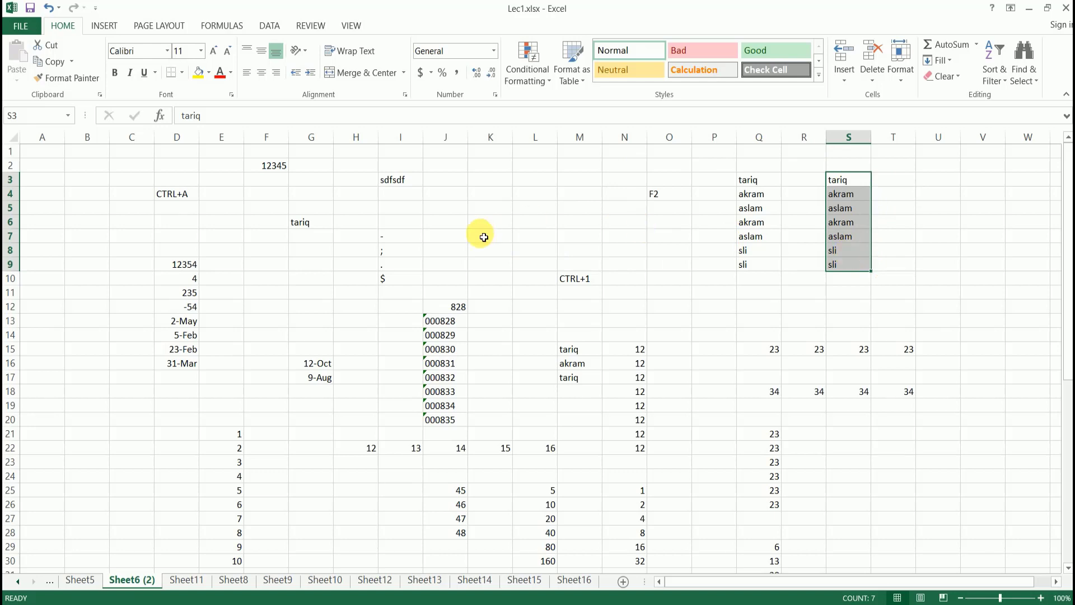
- Copy the range Q3:S9 containing both name lists and paste it starting at cell J3
{"action": "mouse_move", "coordinate": [747, 181]}
{"action": "left_mouse_down"}
{"action": "mouse_move", "coordinate": [768, 225]}
{"action": "mouse_move", "coordinate": [824, 259]}
{"action": "mouse_move", "coordinate": [828, 276]}
{"action": "left_mouse_up"}
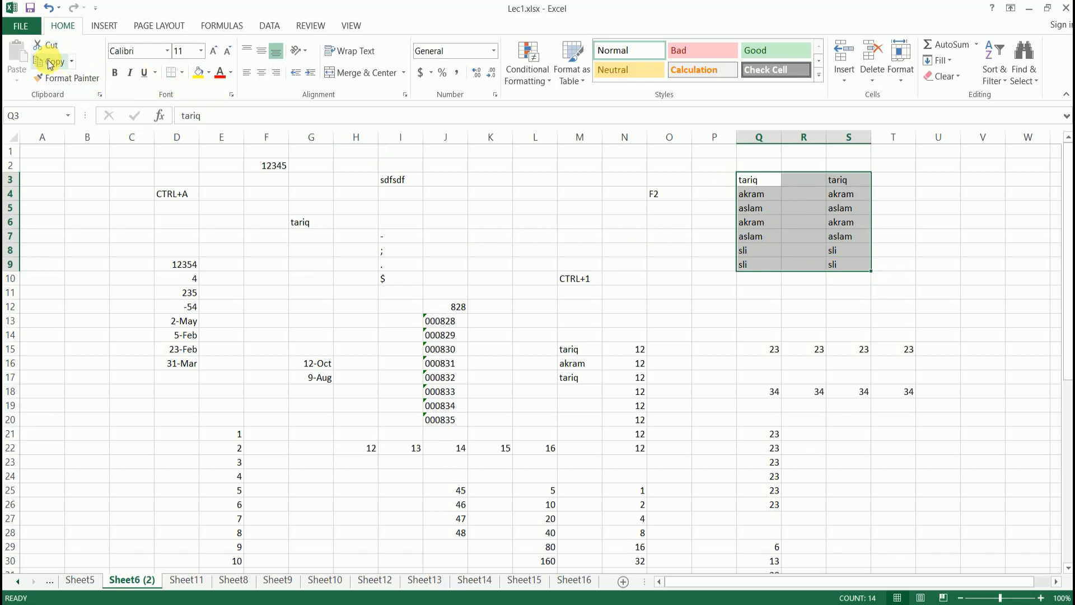
{"action": "left_click", "coordinate": [49, 61]}
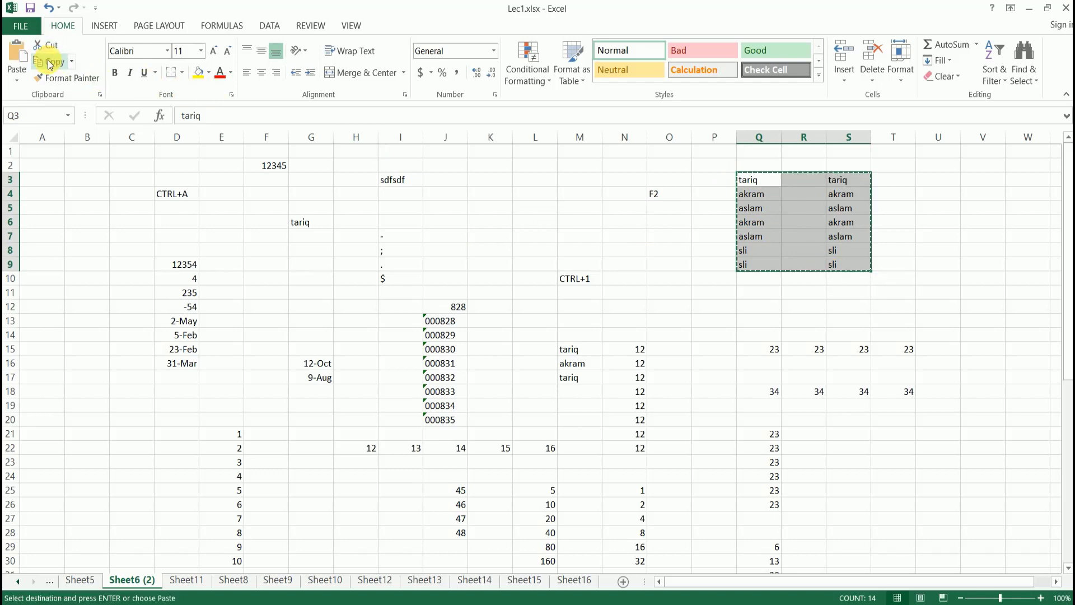
{"action": "left_click", "coordinate": [451, 182]}
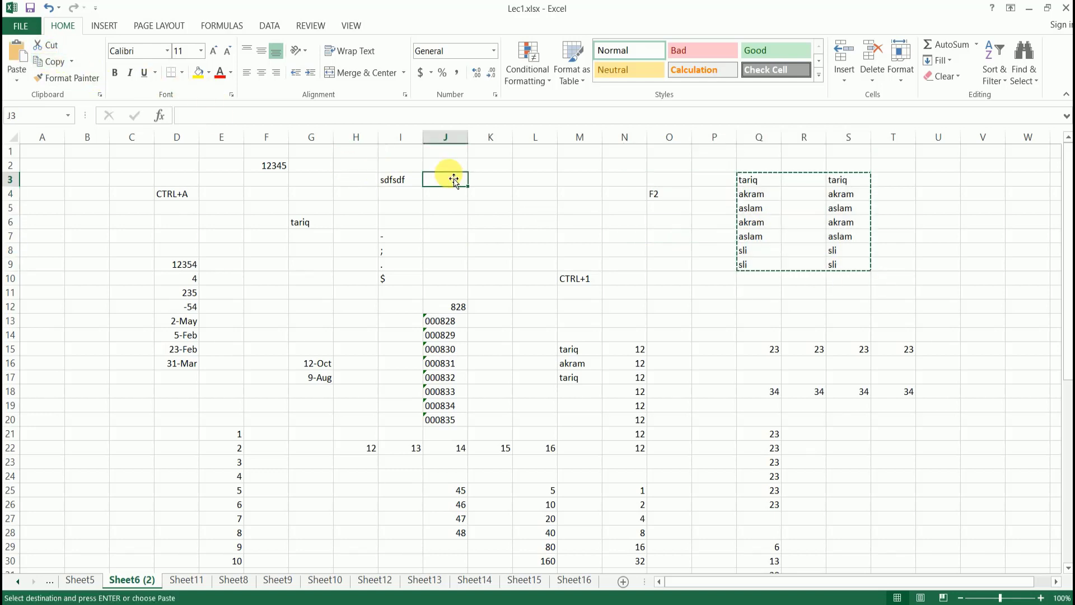
{"action": "left_click", "coordinate": [18, 56]}
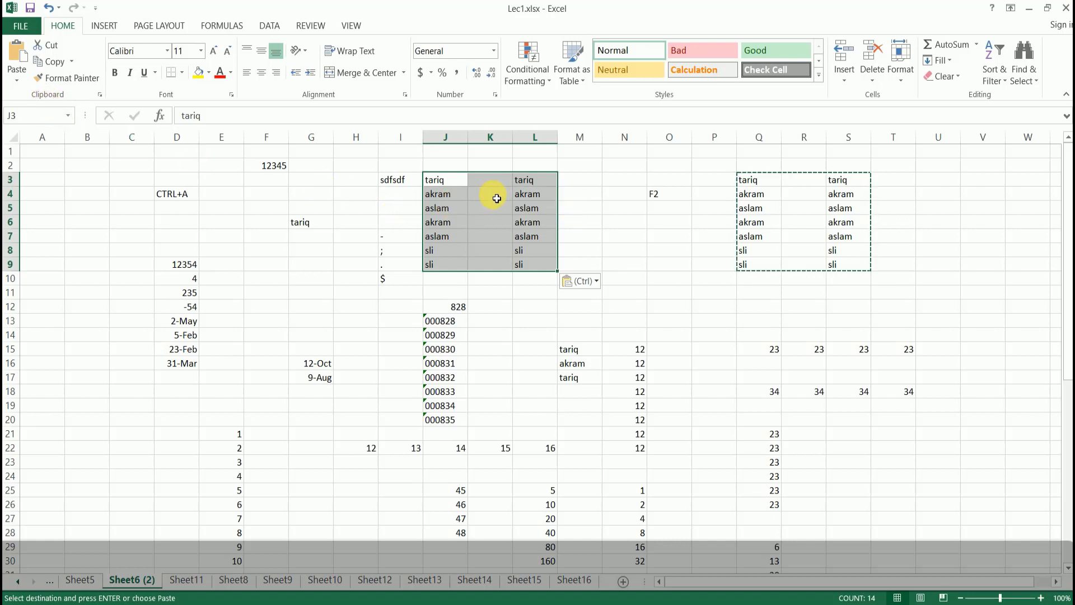
{"action": "left_click", "coordinate": [15, 84]}
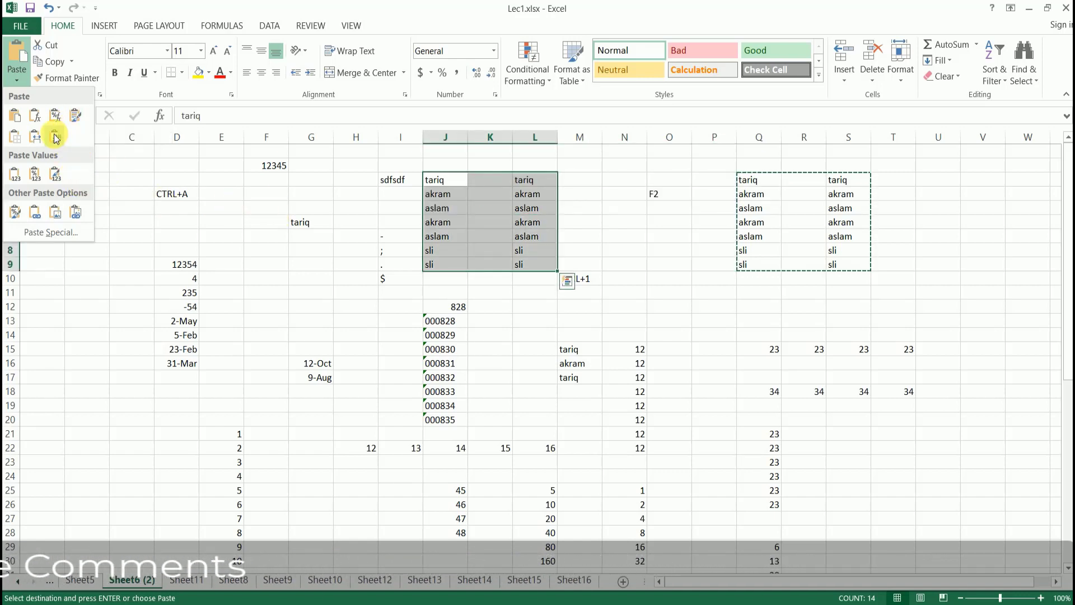
{"action": "left_click", "coordinate": [374, 206]}
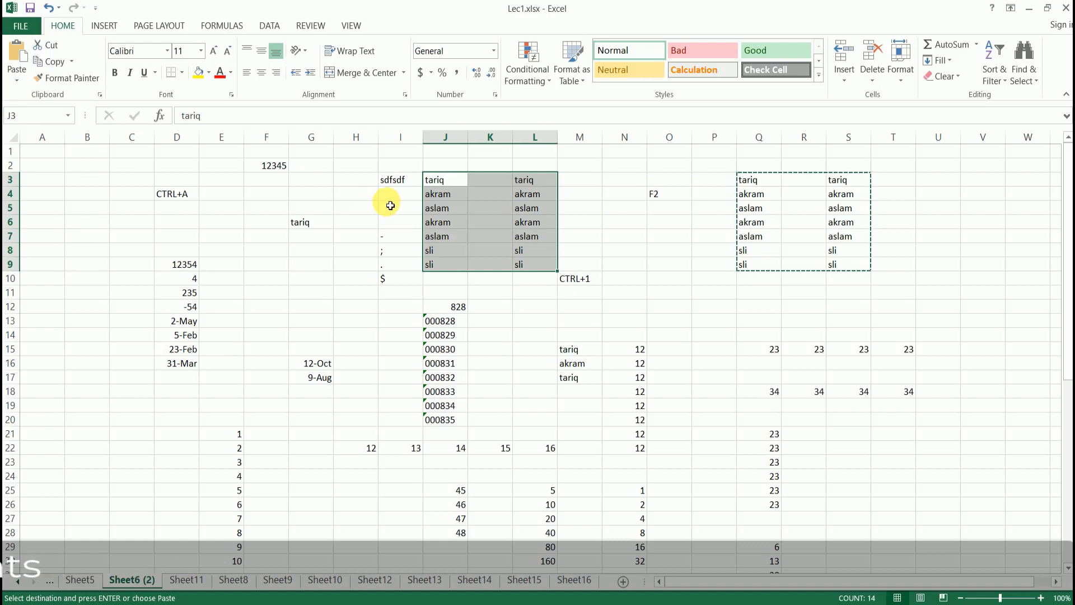
{"action": "left_click", "coordinate": [408, 197]}
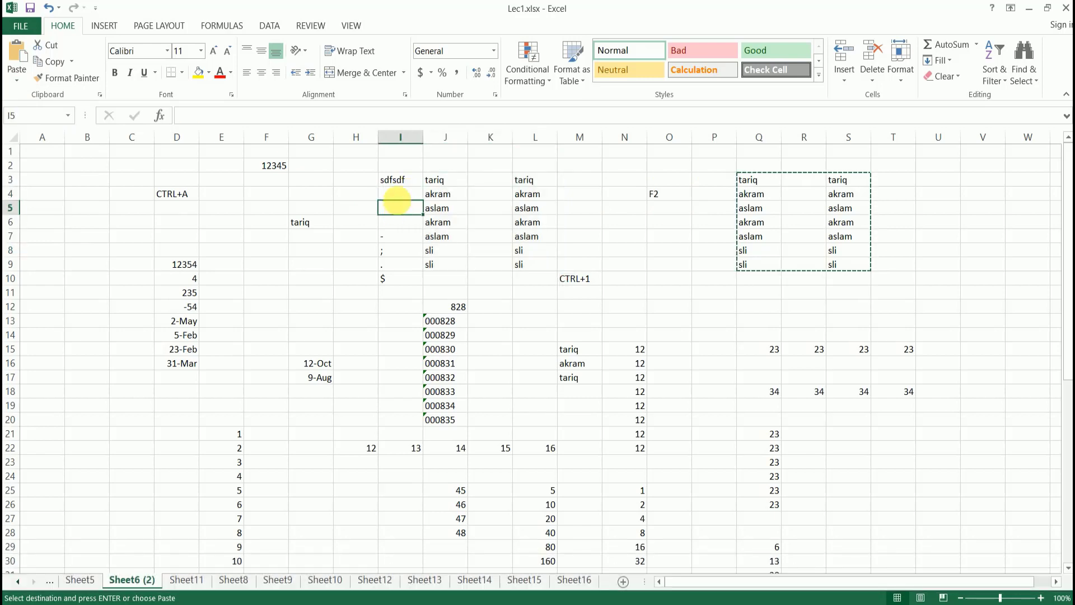
{"action": "left_click", "coordinate": [17, 80]}
{"action": "left_click", "coordinate": [206, 167]}
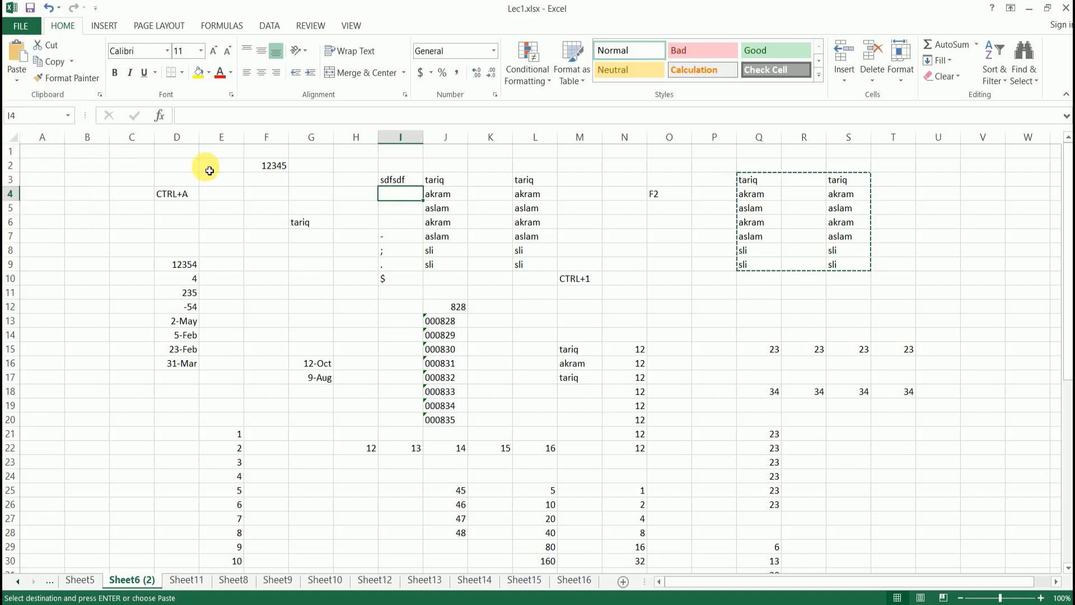